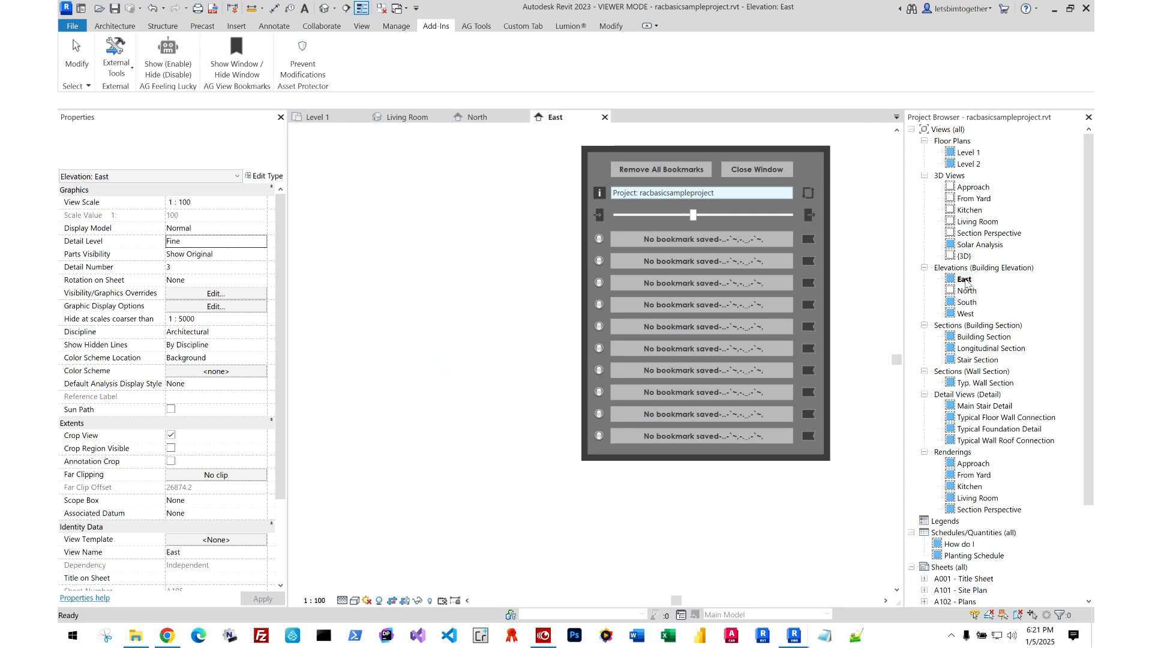
# - Bookmark the East elevation in slot 1, the Typ. Wall Section in slot 4, and the From Yard rendering in slot 8
pyautogui.click(809, 239)
pyautogui.doubleClick(1004, 384)
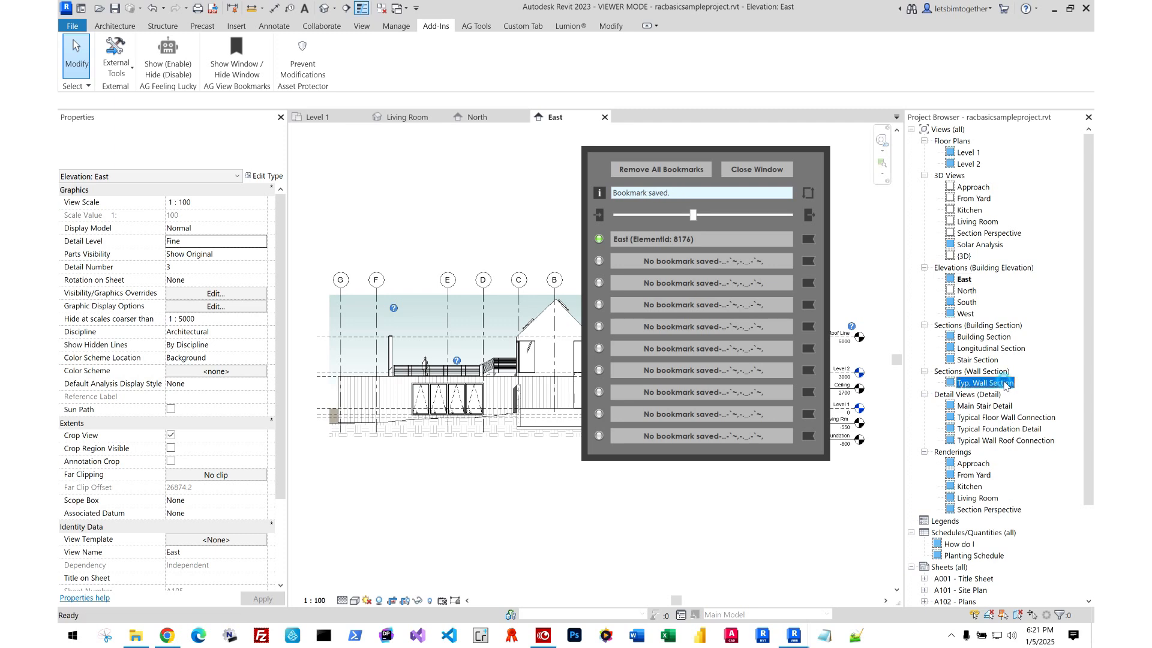
pyautogui.click(810, 311)
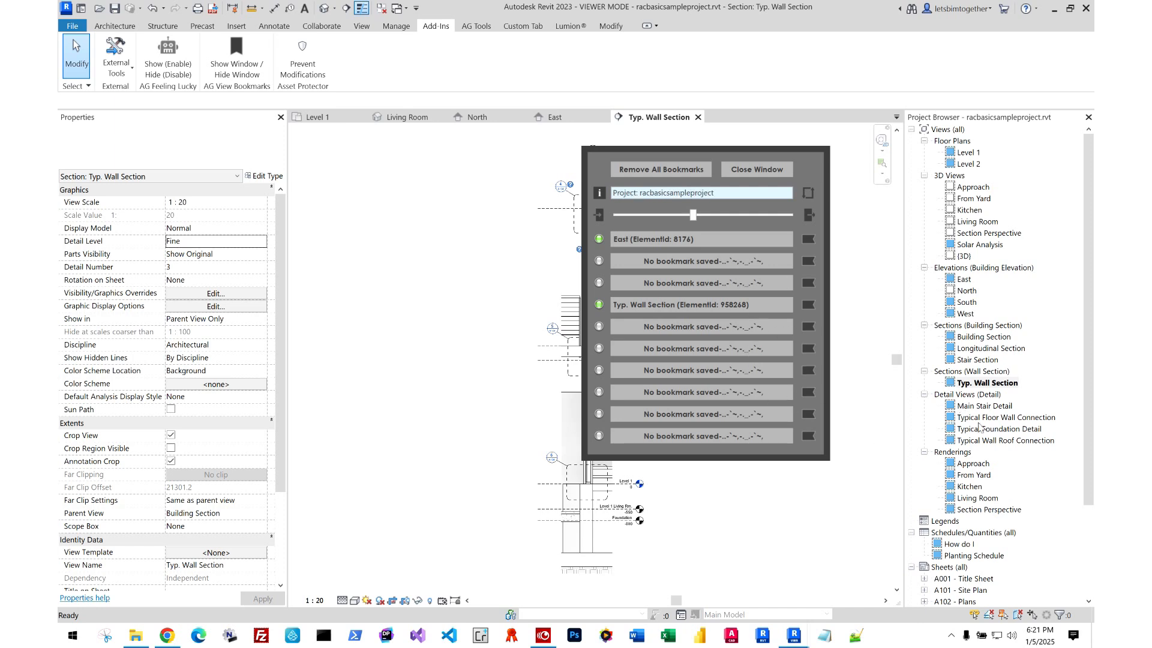
pyautogui.doubleClick(975, 475)
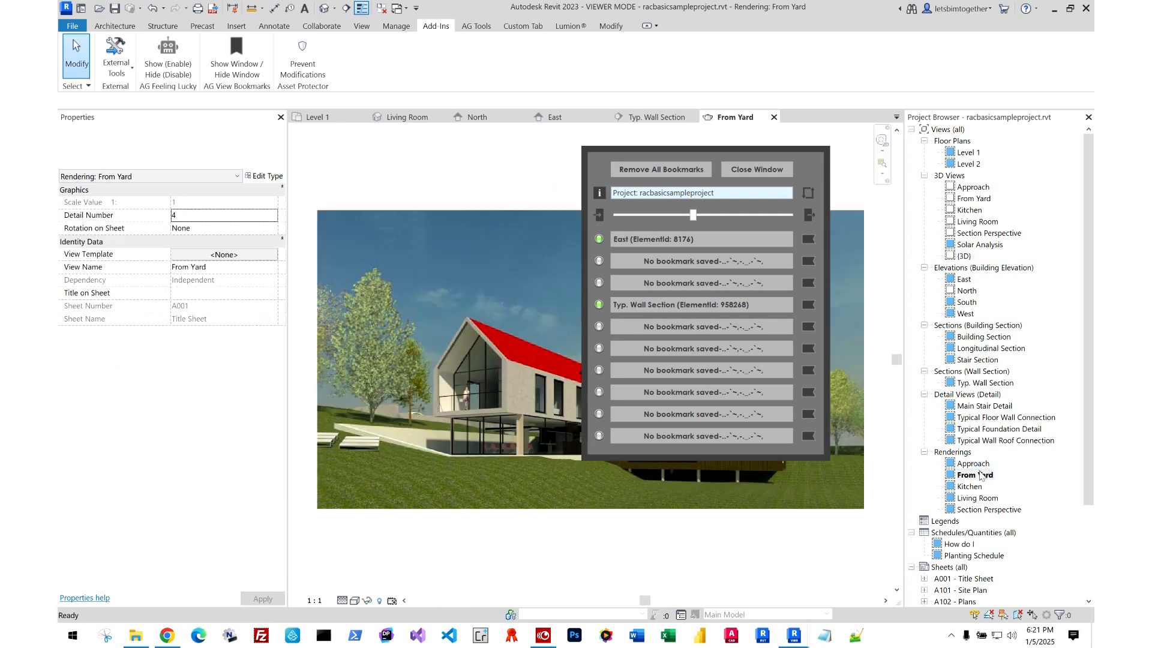
pyautogui.click(809, 391)
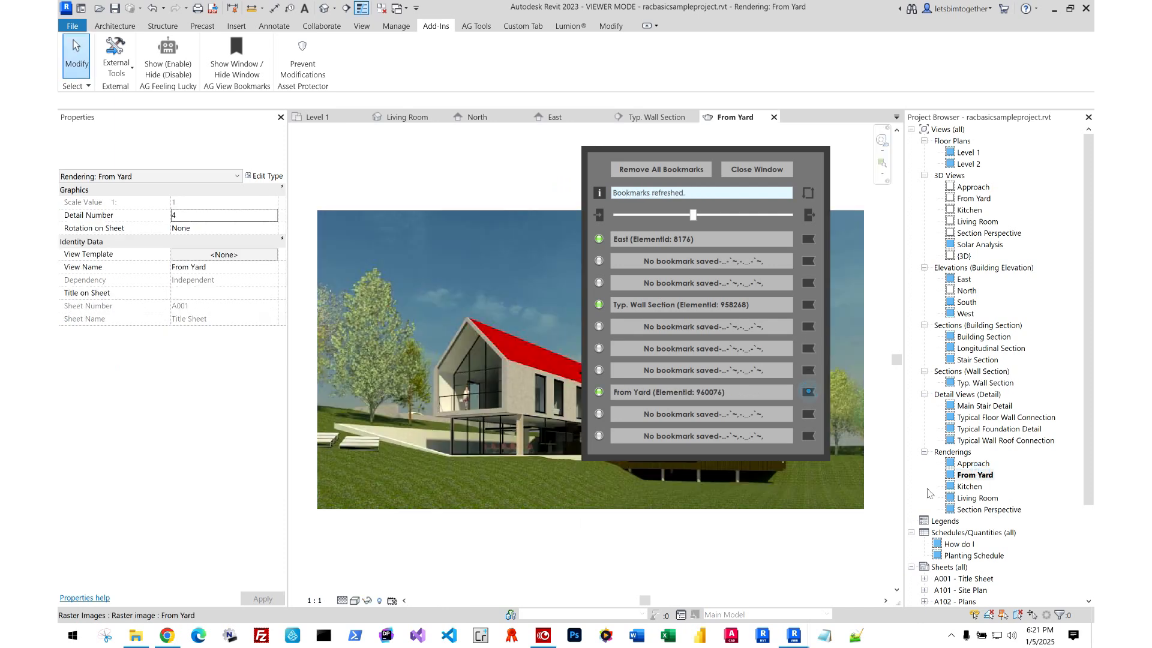
# - Bookmark sheets A102 - Plans and A103 - Elevations/Sections in slots 9 and 10
pyautogui.scroll(-2, 960, 528)
pyautogui.click(966, 534)
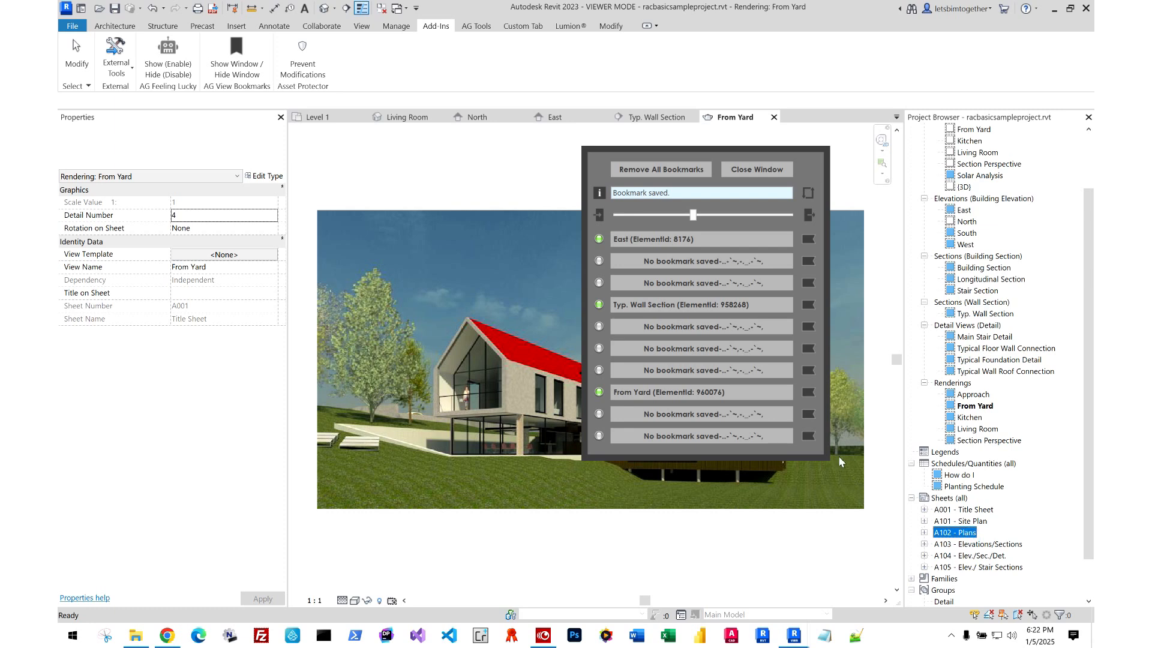
pyautogui.click(808, 414)
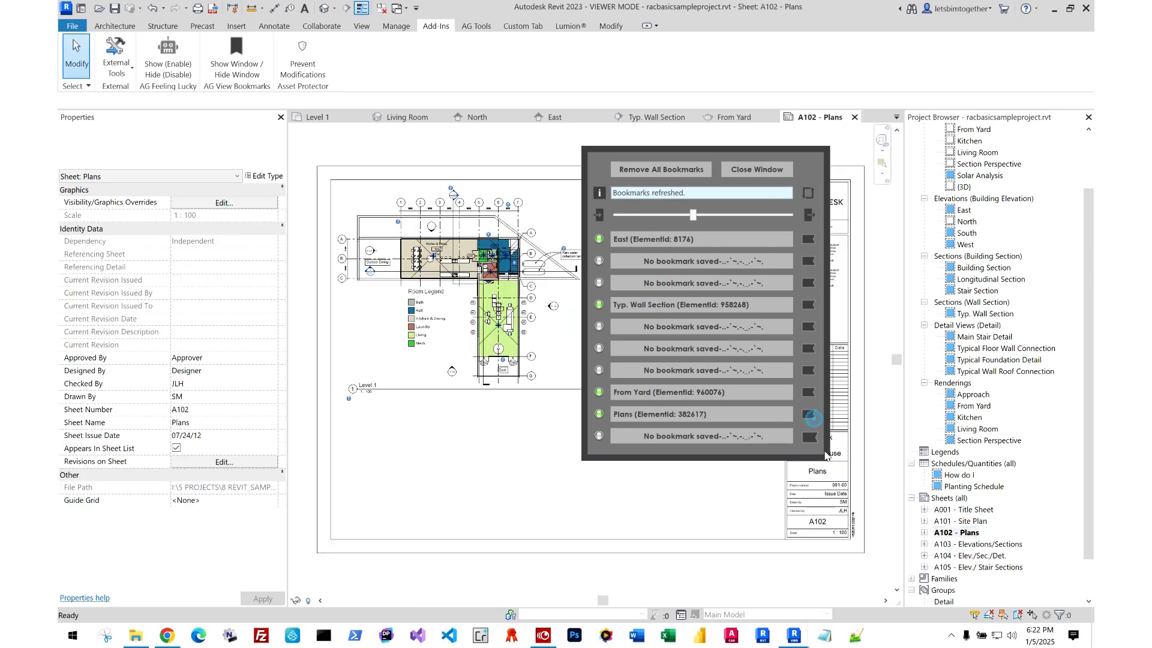
pyautogui.click(952, 544)
pyautogui.doubleClick(953, 546)
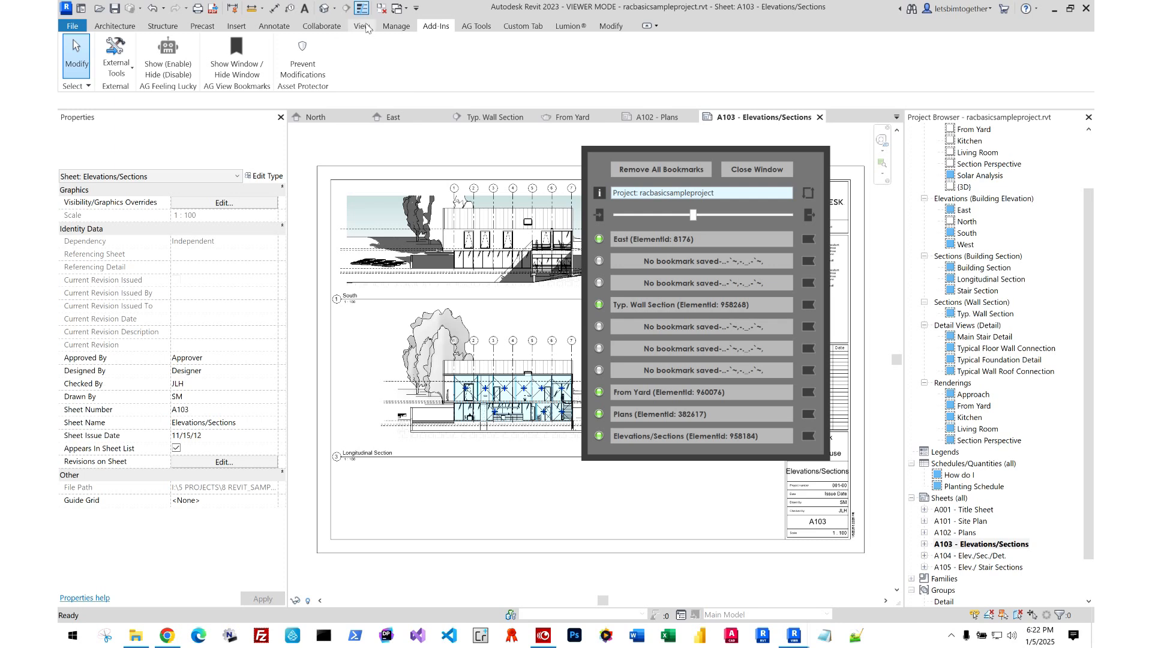
# - Close the inactive views and reopen East, Typ. Wall Section and From Yard through their bookmarks
pyautogui.click(381, 8)
pyautogui.click(637, 240)
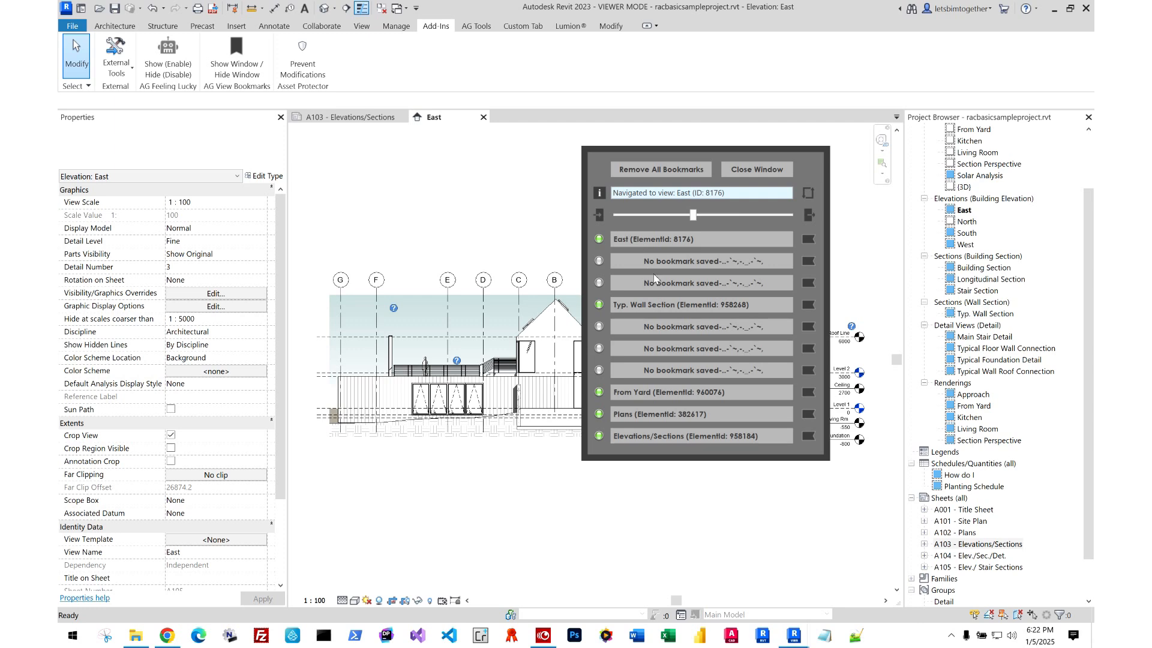
pyautogui.click(673, 305)
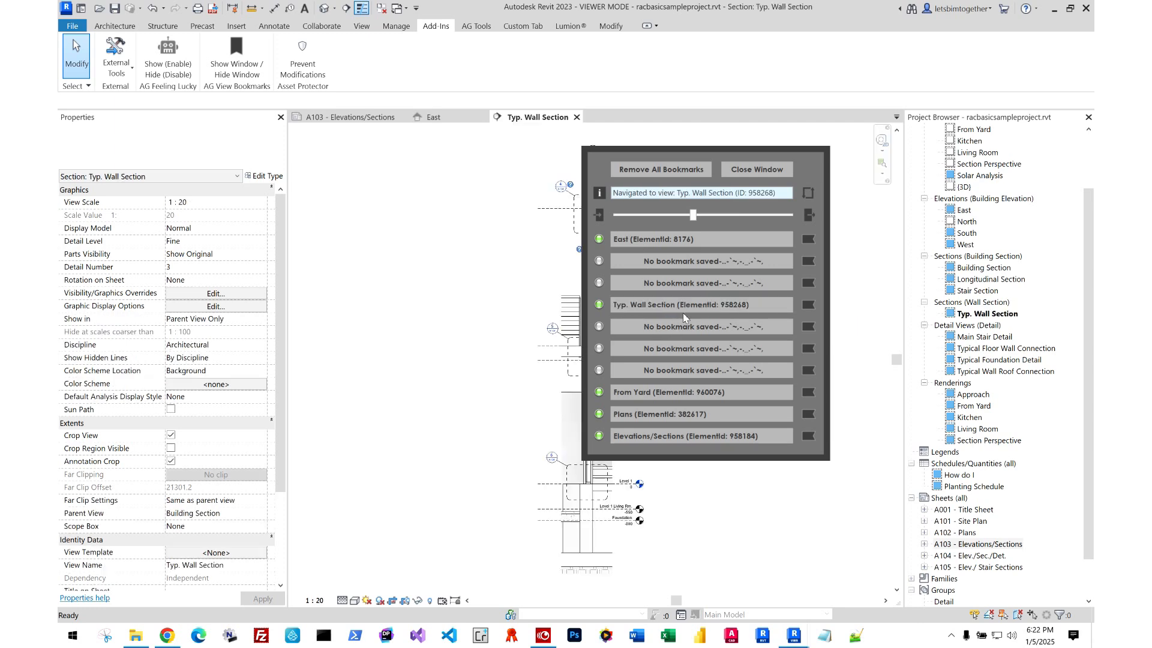
pyautogui.click(664, 393)
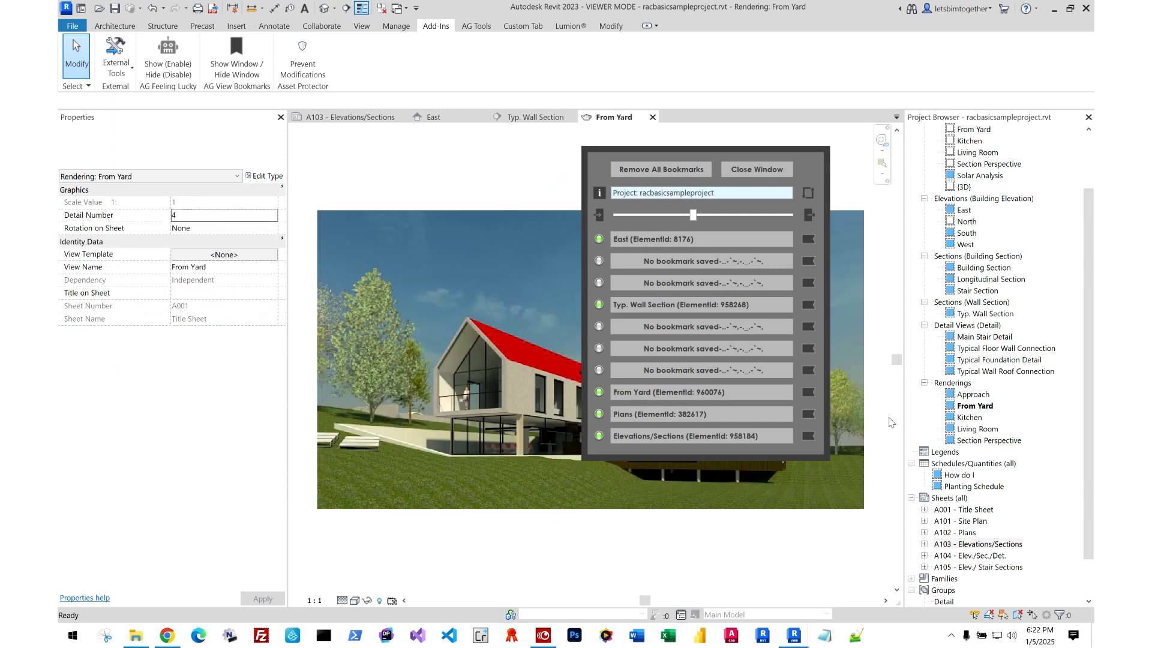
# - Delete the Typ. Wall Section view with its dependent callout views, refresh the bookmarks, and try opening the empty fifth slot
pyautogui.click(975, 318)
pyautogui.rightClick(976, 318)
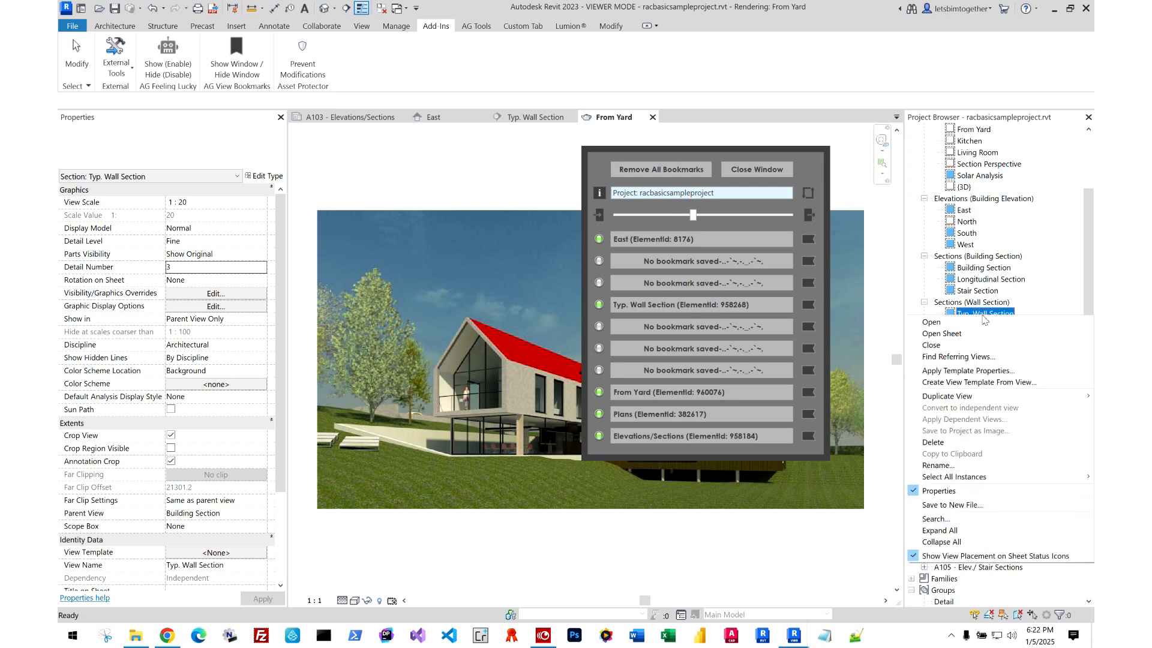
pyautogui.click(957, 442)
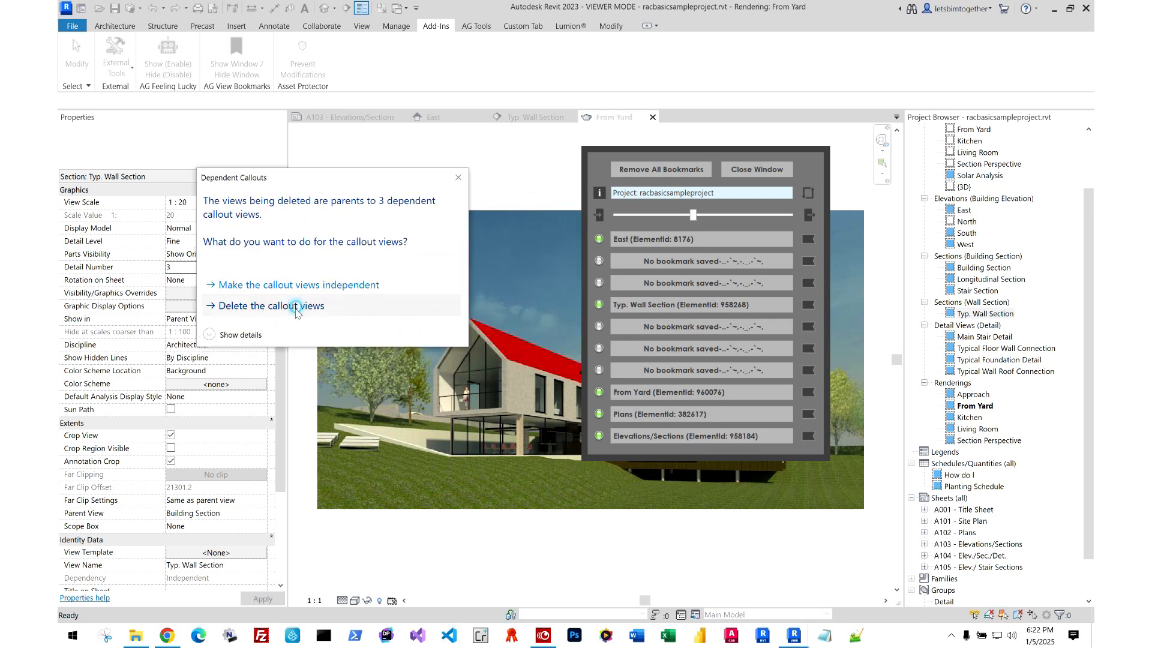
pyautogui.click(302, 306)
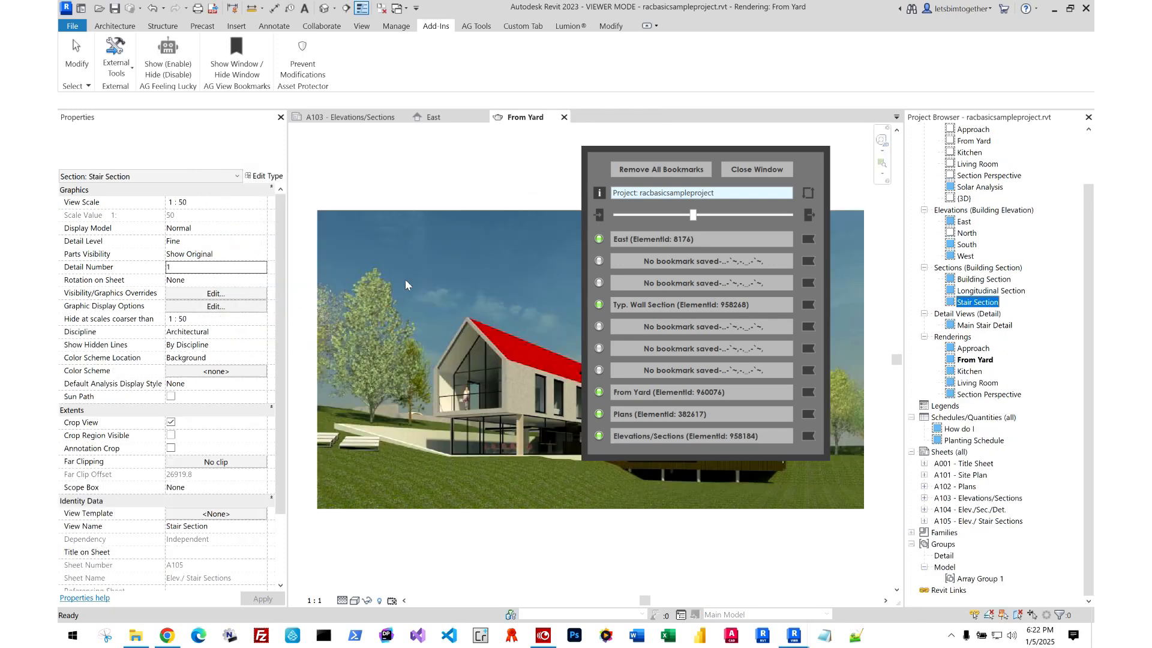
pyautogui.click(811, 196)
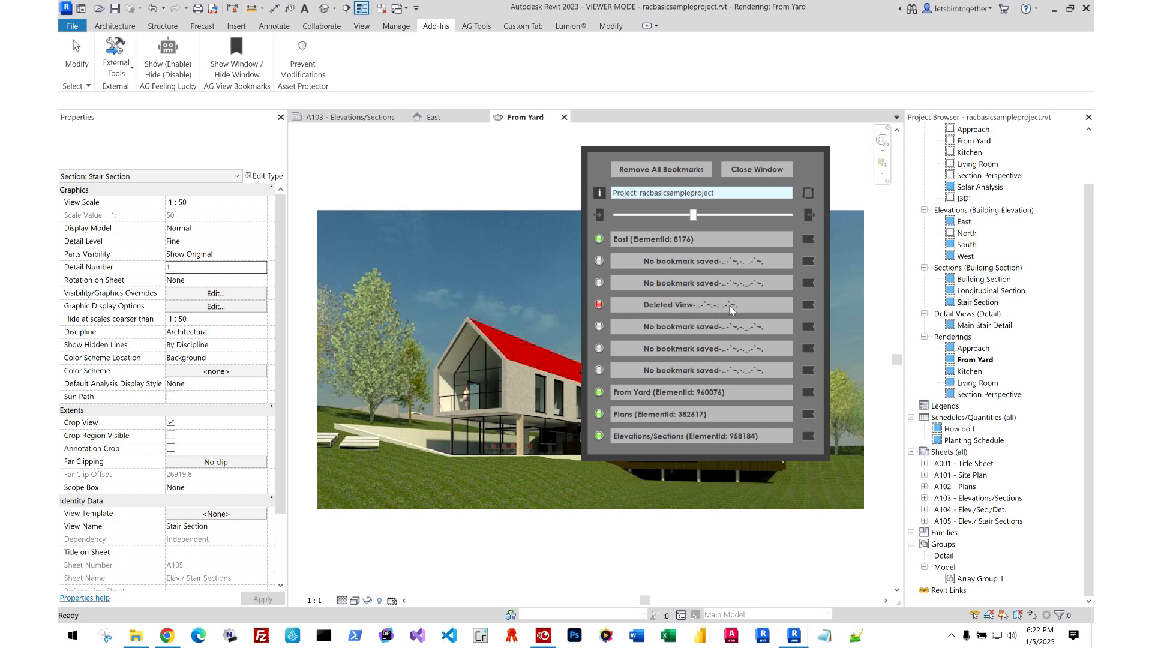
pyautogui.click(669, 335)
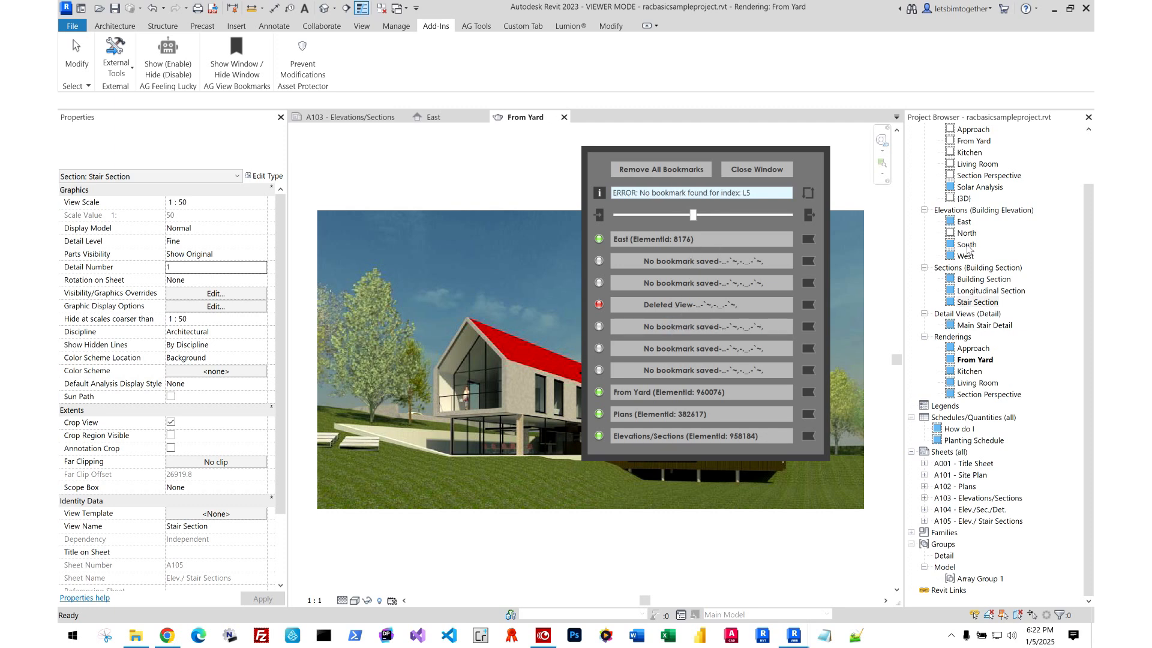
# - Delete the East elevation view, refresh the bookmarks, and try opening the bookmark in slot 1
pyautogui.rightClick(964, 222)
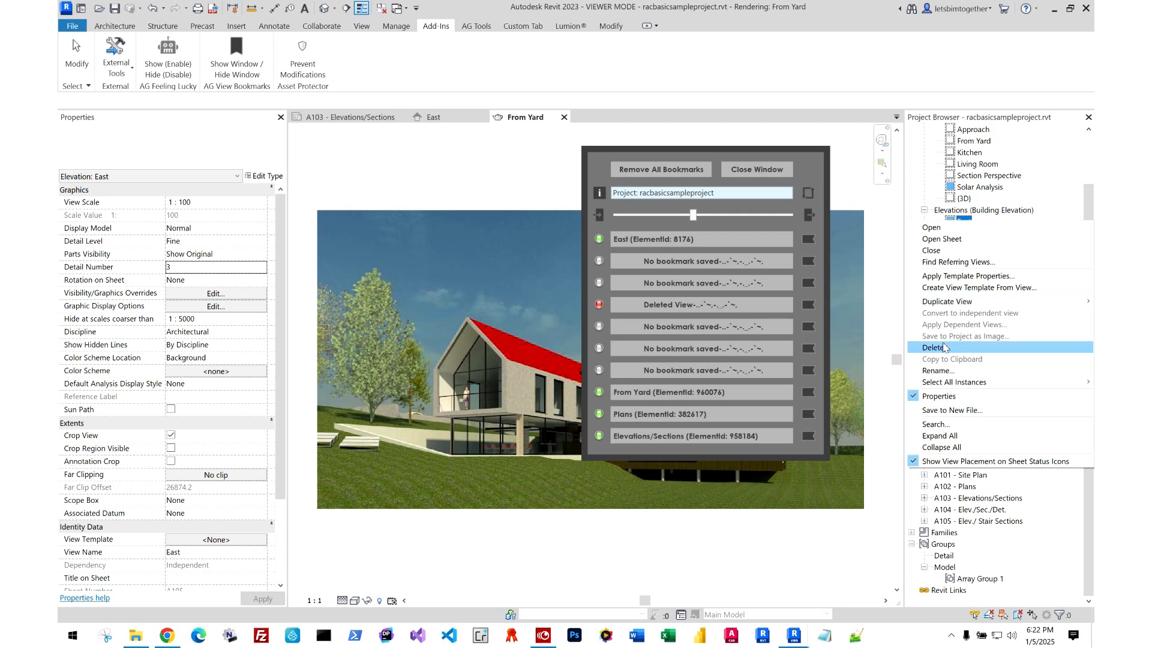
pyautogui.click(948, 349)
pyautogui.click(699, 245)
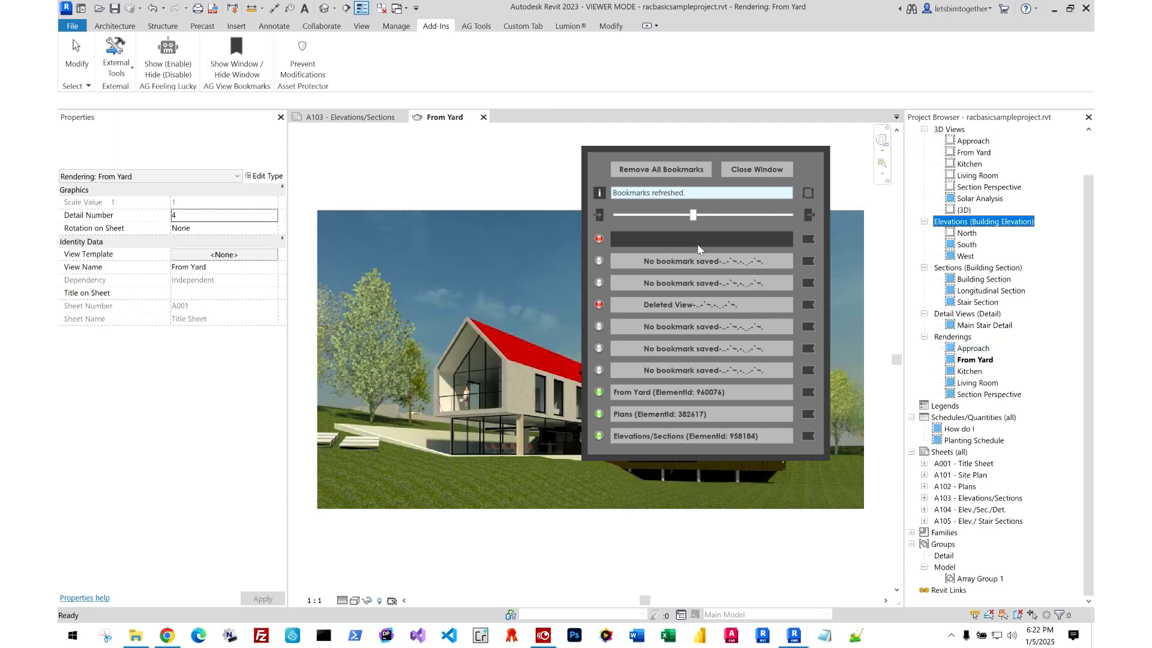
pyautogui.click(698, 247)
pyautogui.click(641, 192)
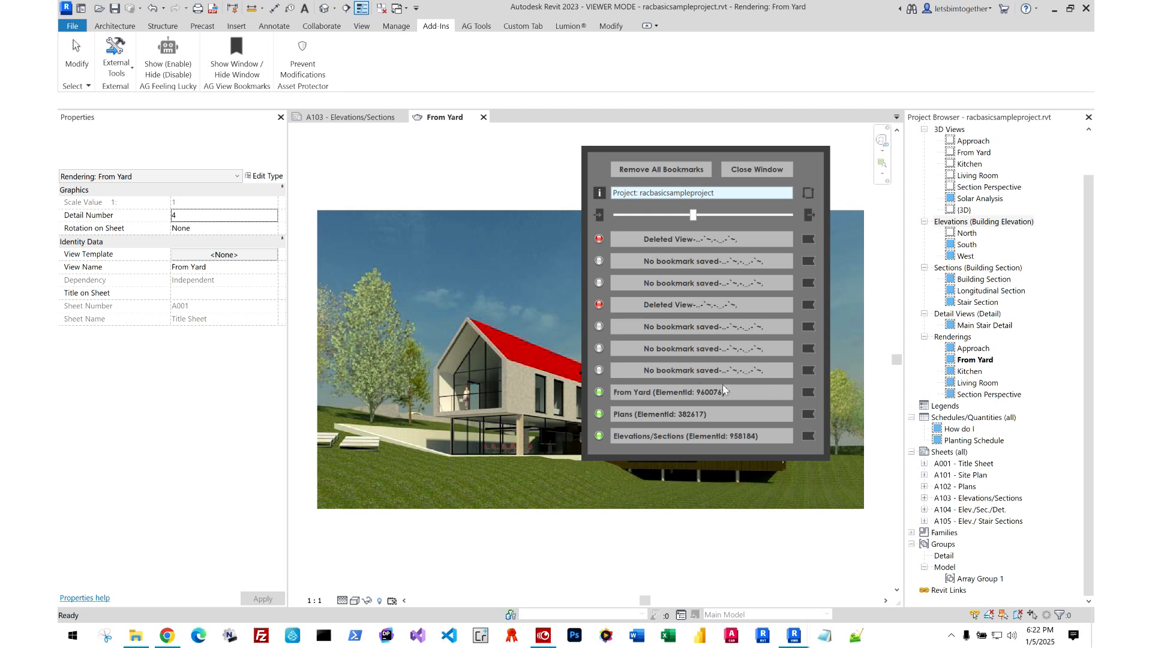
# - Delete the From Yard rendering together with its placed image instances and refresh the bookmarks
pyautogui.rightClick(975, 359)
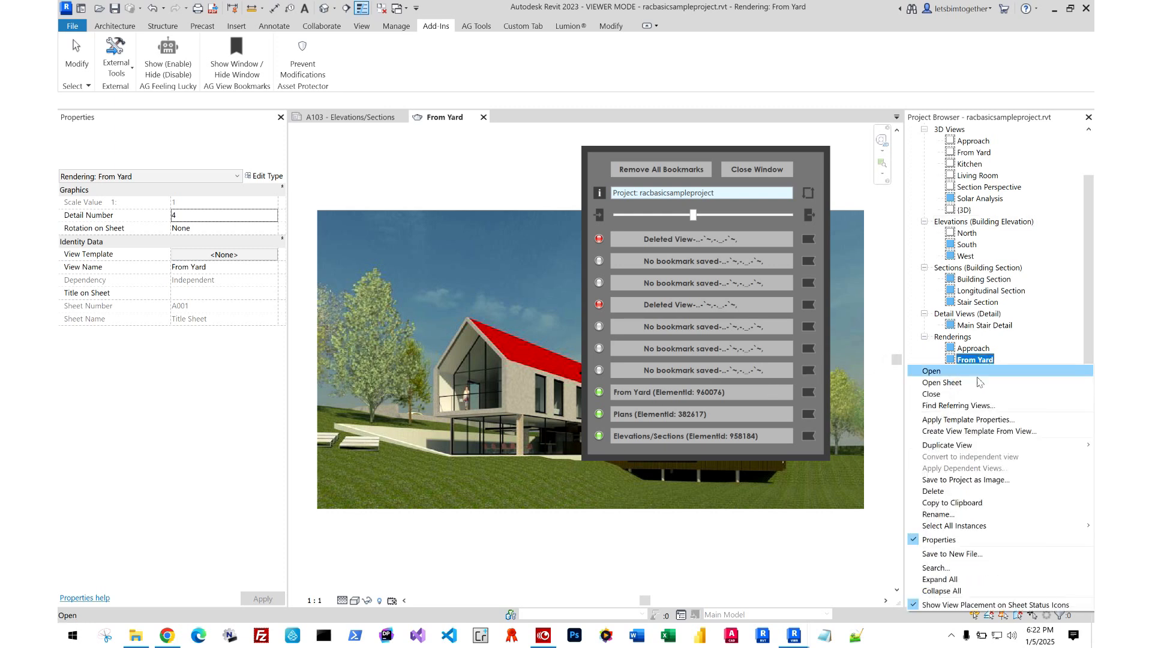
pyautogui.click(933, 491)
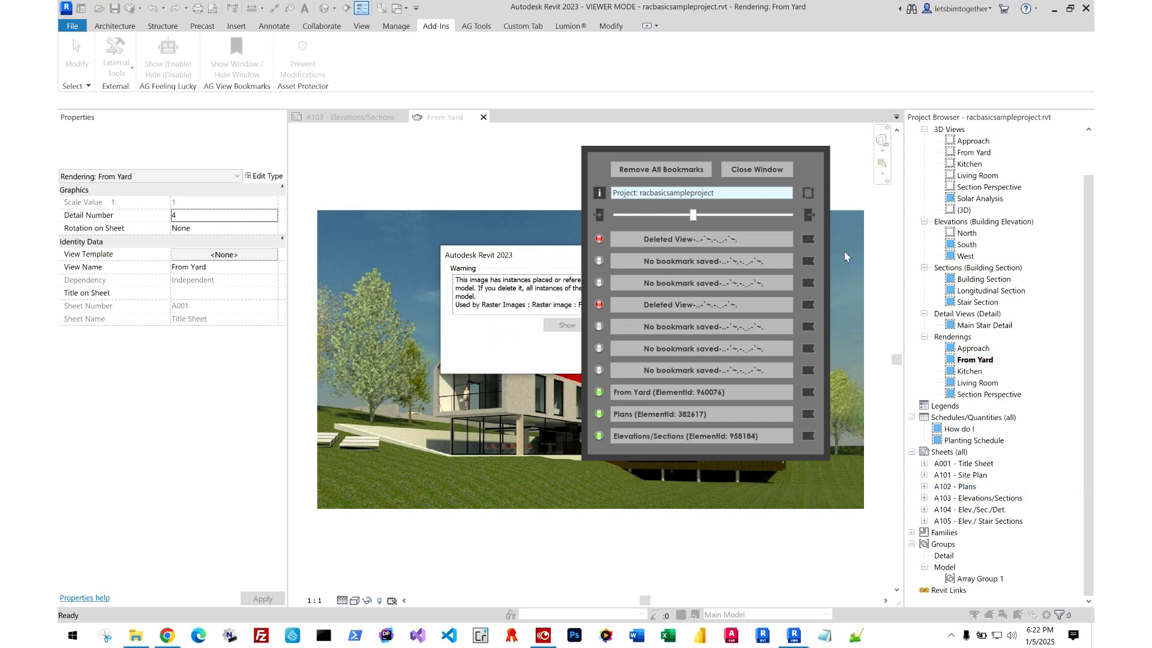
pyautogui.moveTo(553, 256); pyautogui.dragTo(413, 237)
pyautogui.click(481, 342)
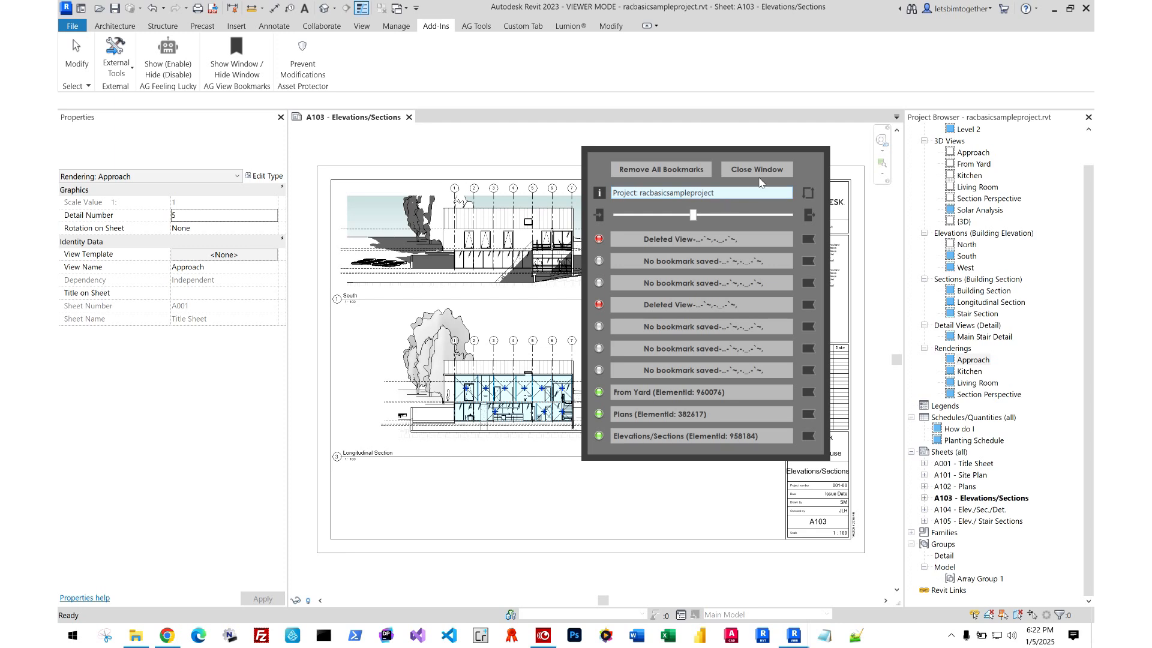
pyautogui.click(809, 198)
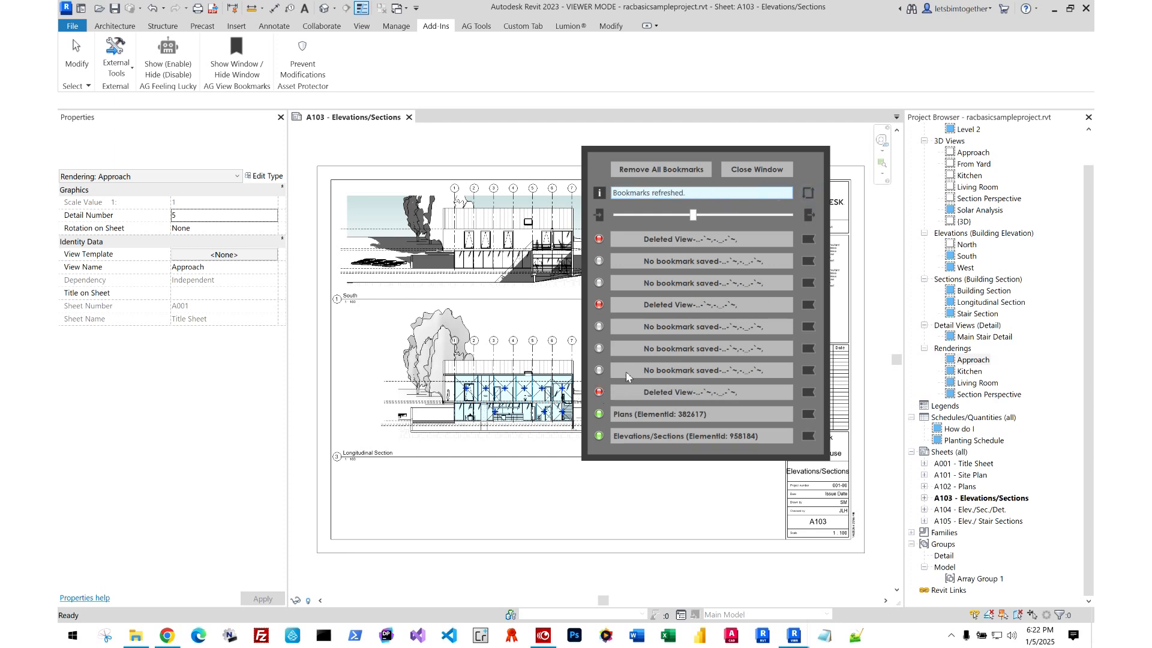
# - Shrink the bookmark list to two slots, reposition its window around the screen, and expand the list back to ten slots
pyautogui.moveTo(694, 217); pyautogui.dragTo(617, 219)
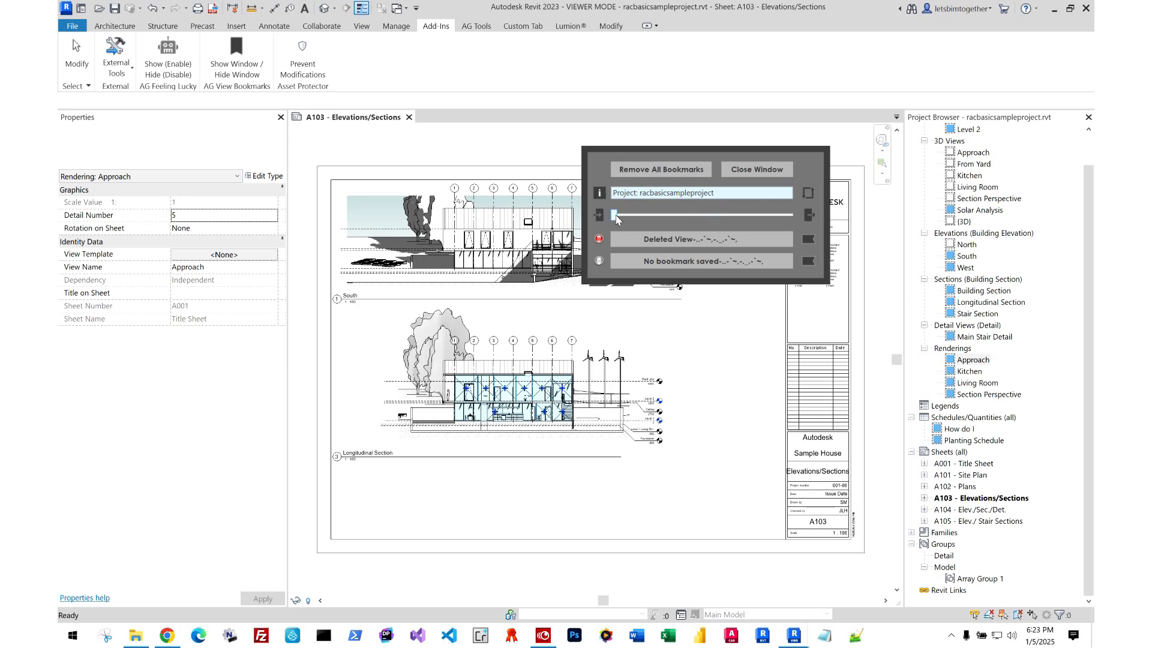
pyautogui.moveTo(672, 157); pyautogui.dragTo(834, 127)
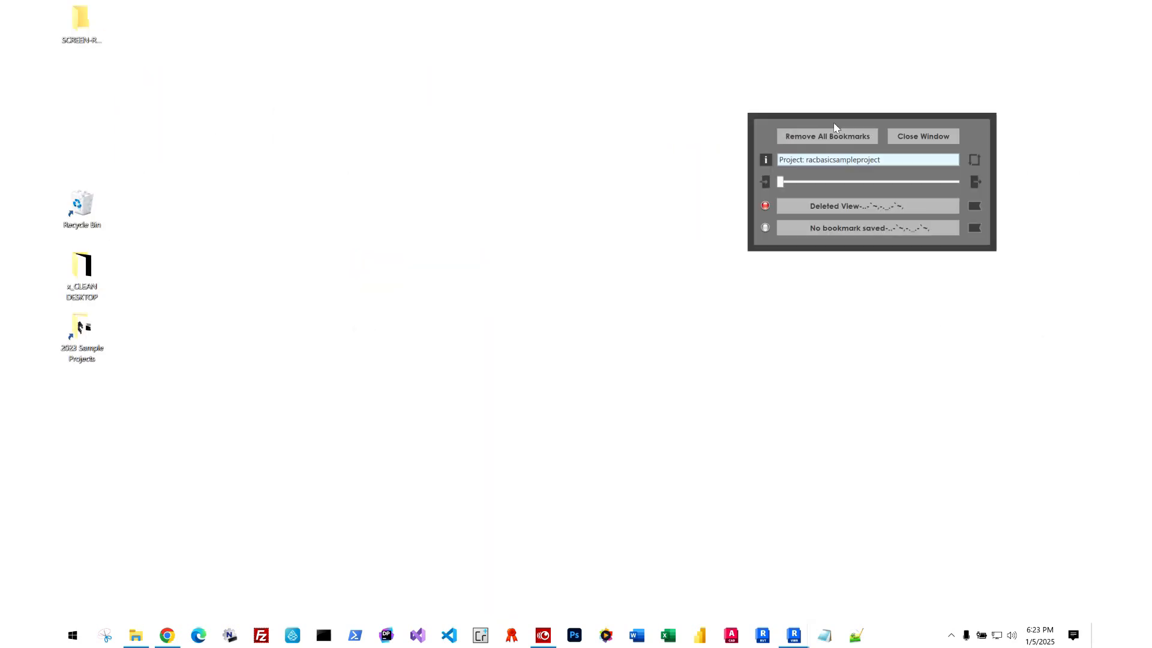
pyautogui.click(793, 633)
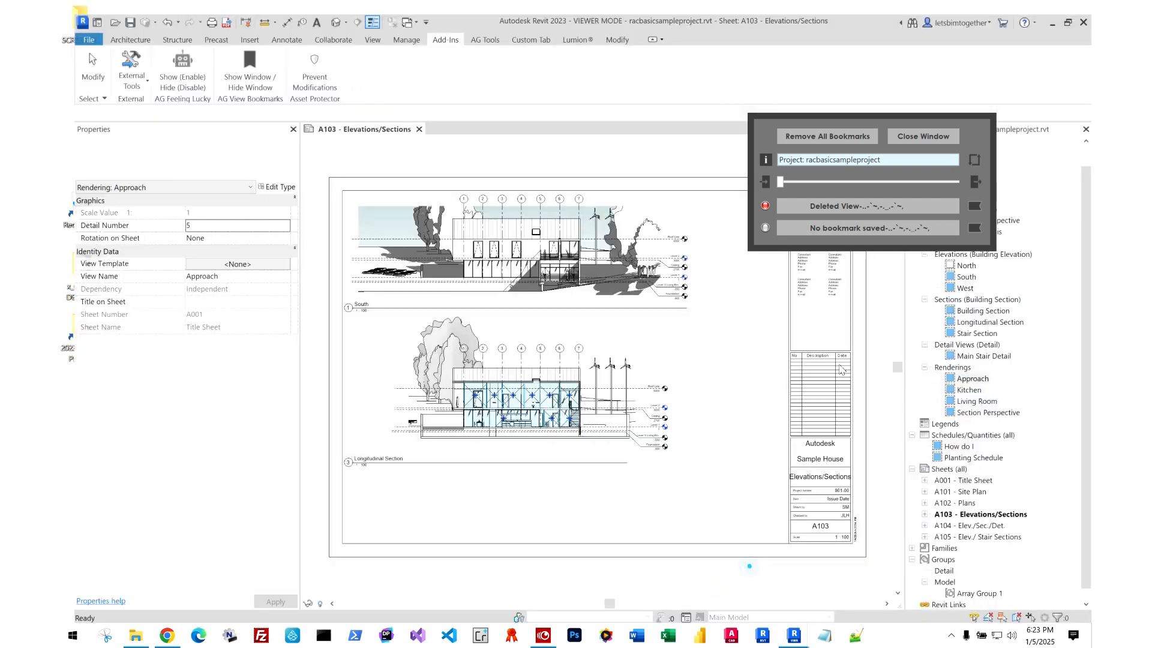
pyautogui.moveTo(782, 187); pyautogui.dragTo(1031, 72)
pyautogui.moveTo(916, 120); pyautogui.dragTo(725, 123)
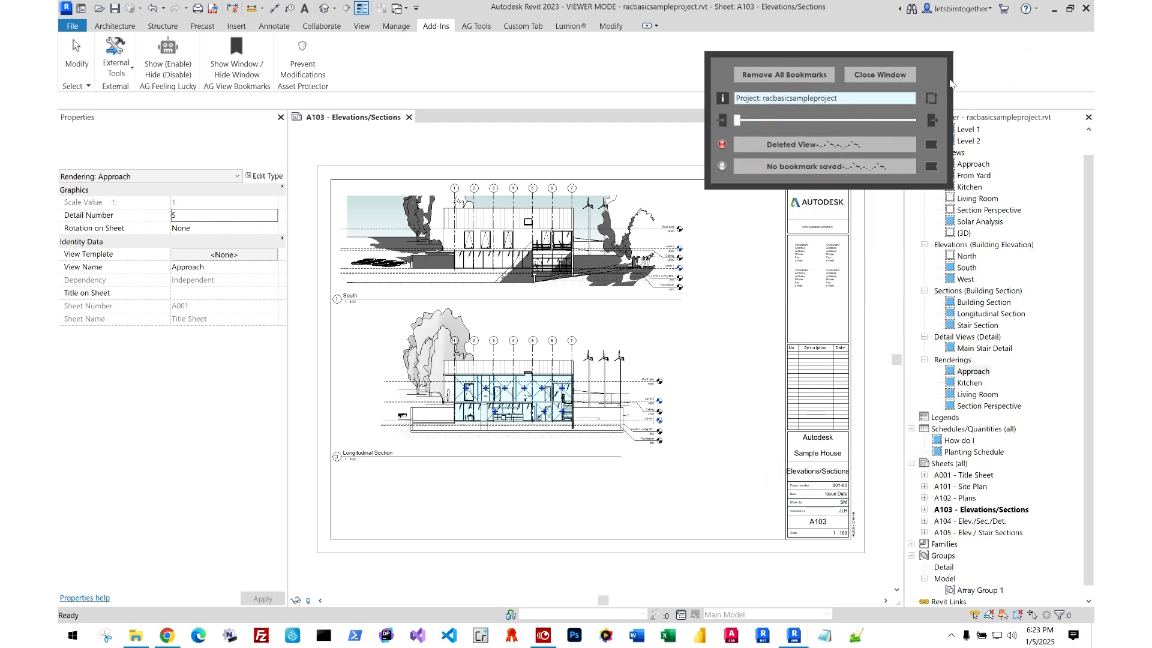
pyautogui.moveTo(682, 209); pyautogui.dragTo(759, 215)
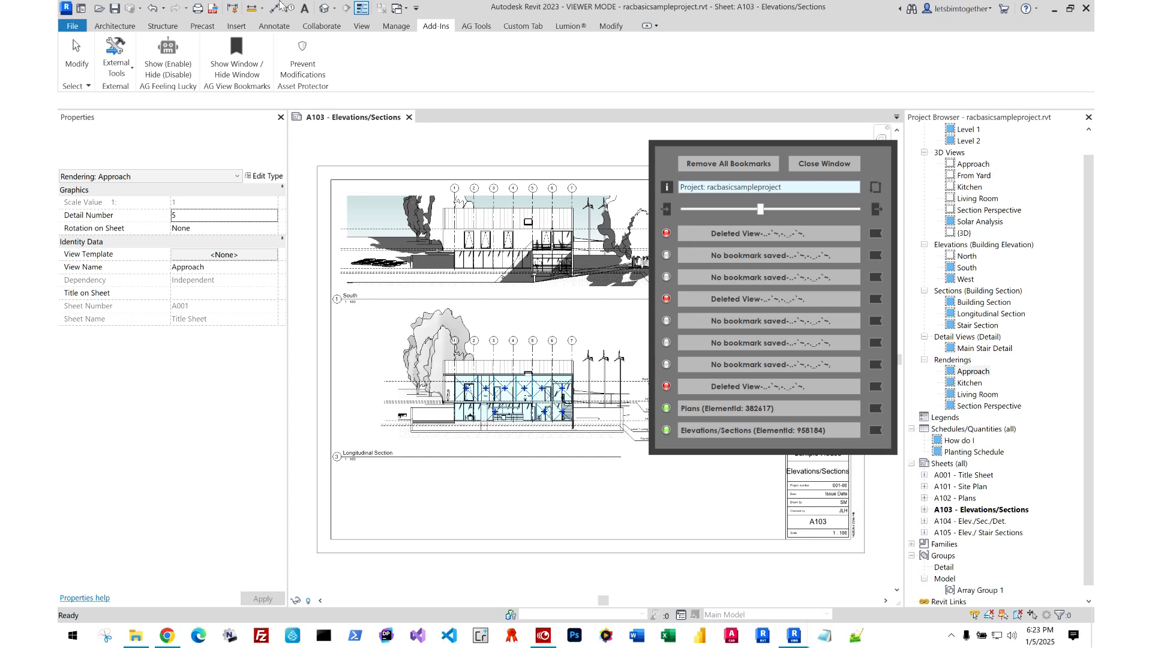
# - Open the project rstbasicsampleproject.rvt from the 2023 folder alongside the current project
pyautogui.click(73, 26)
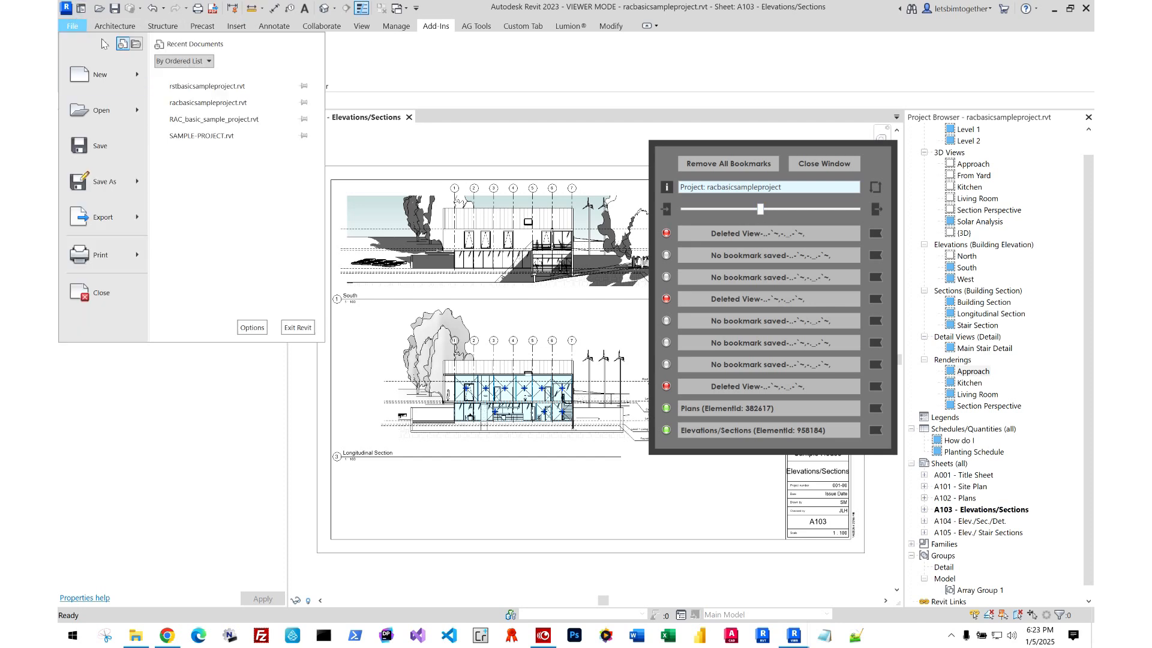
pyautogui.click(99, 110)
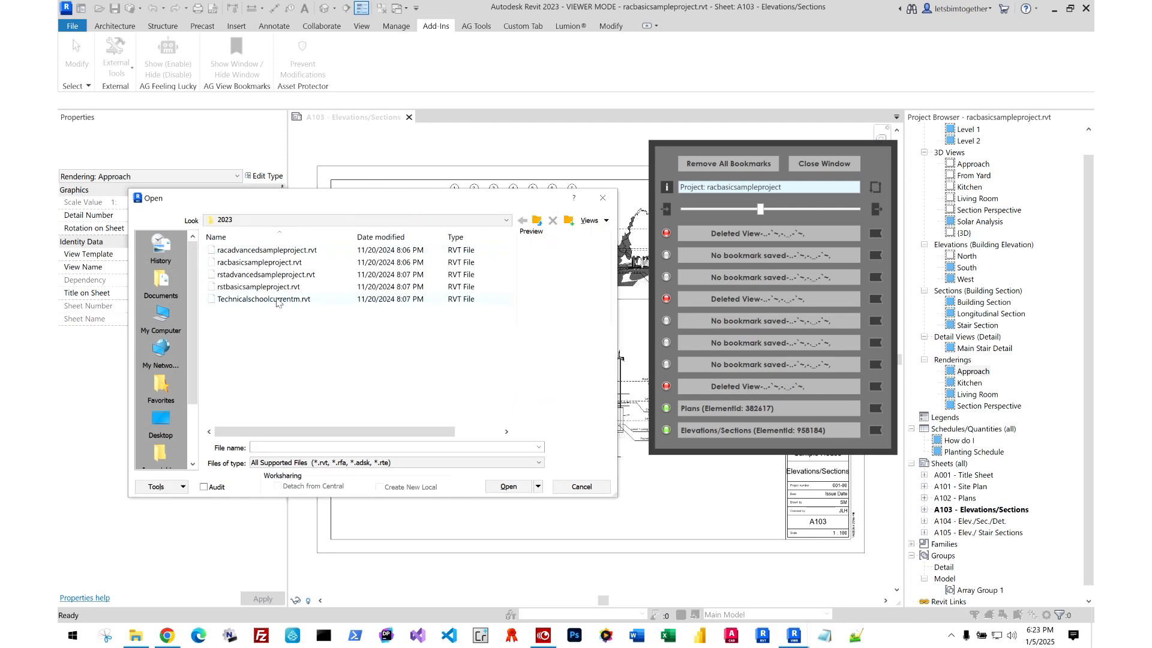
pyautogui.doubleClick(277, 287)
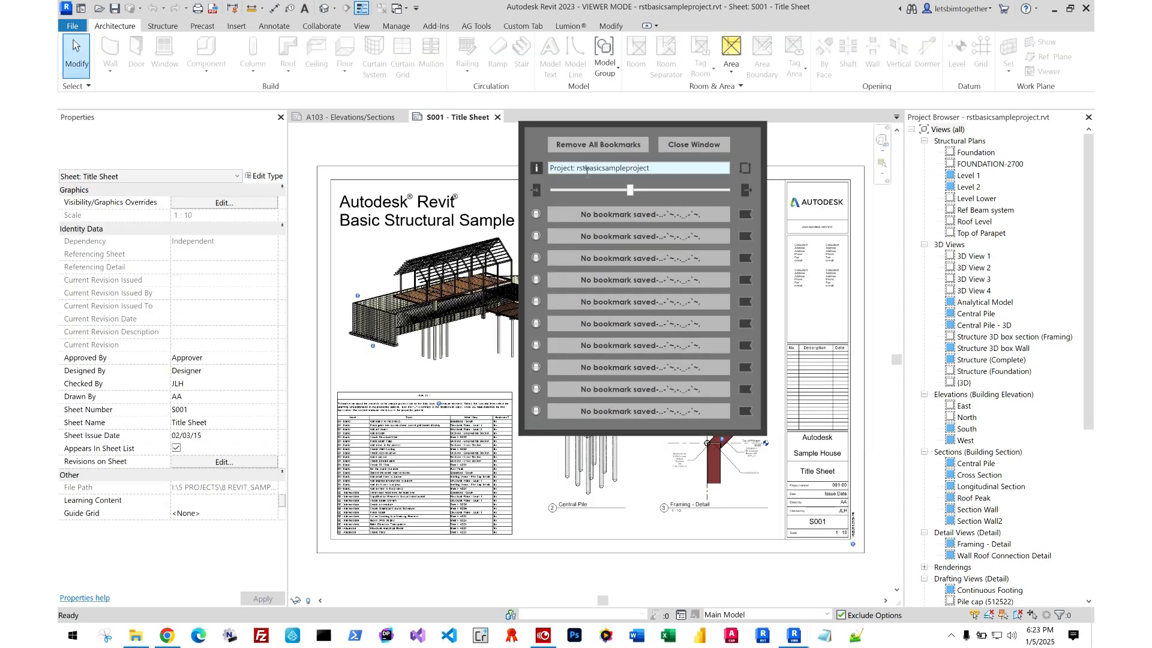
# - Compare both projects' bookmarks by switching between sheets A103 and S001, extending the list to 14 slots and moving its window aside
pyautogui.click(384, 117)
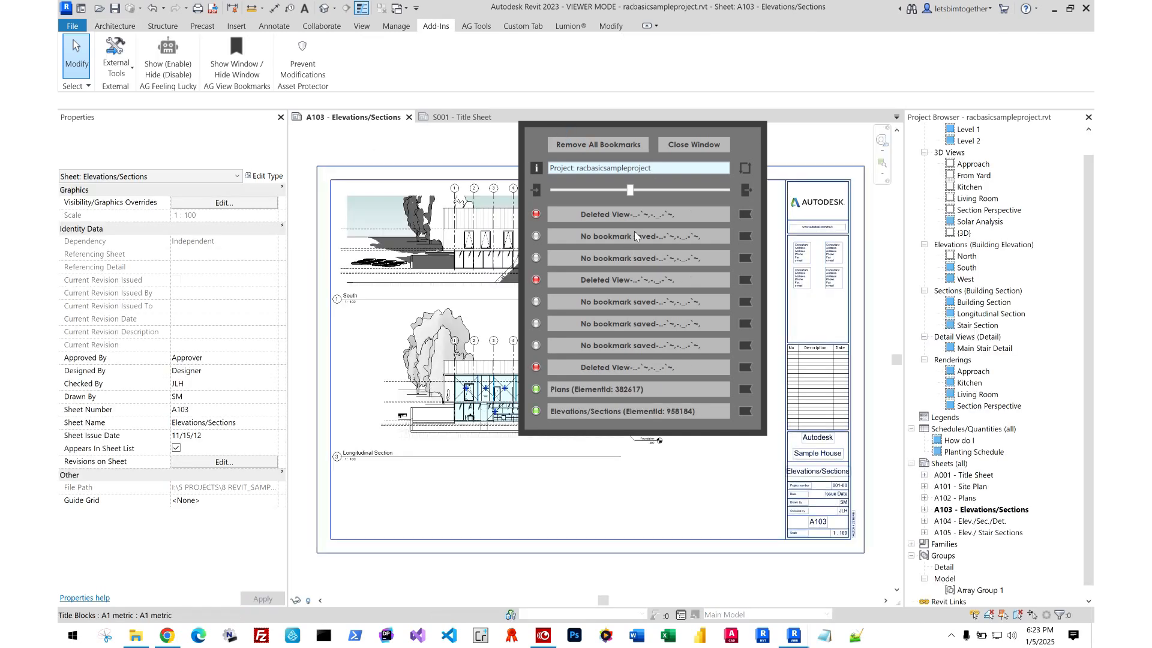
pyautogui.moveTo(630, 190); pyautogui.dragTo(671, 192)
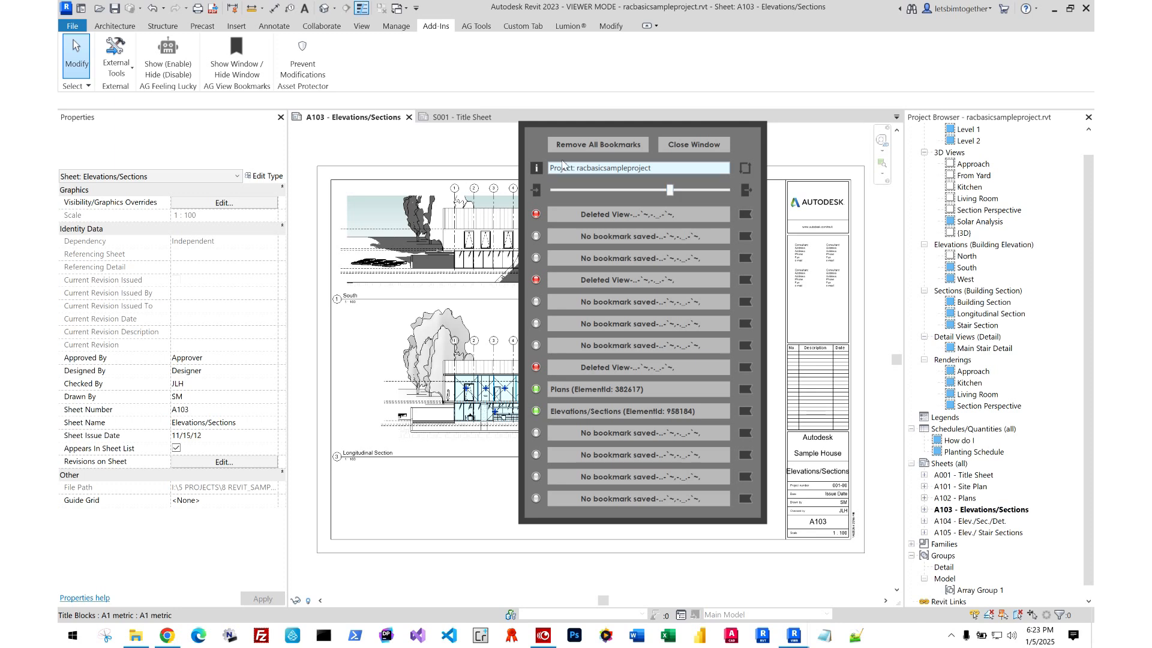
pyautogui.click(478, 119)
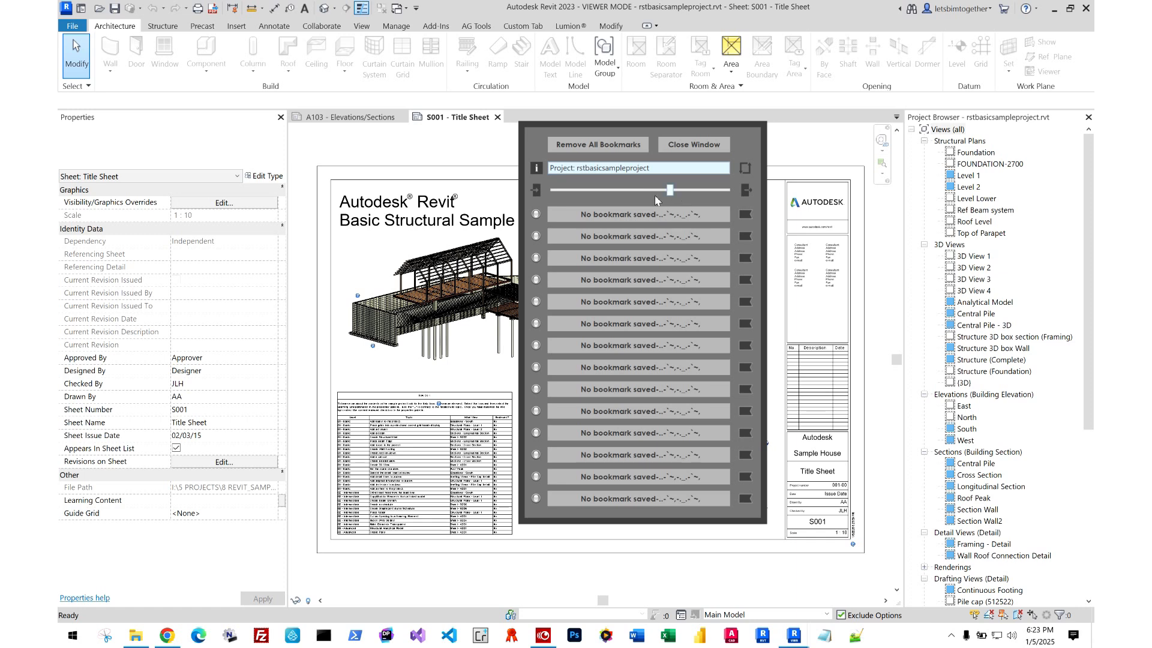
pyautogui.moveTo(712, 132); pyautogui.dragTo(807, 124)
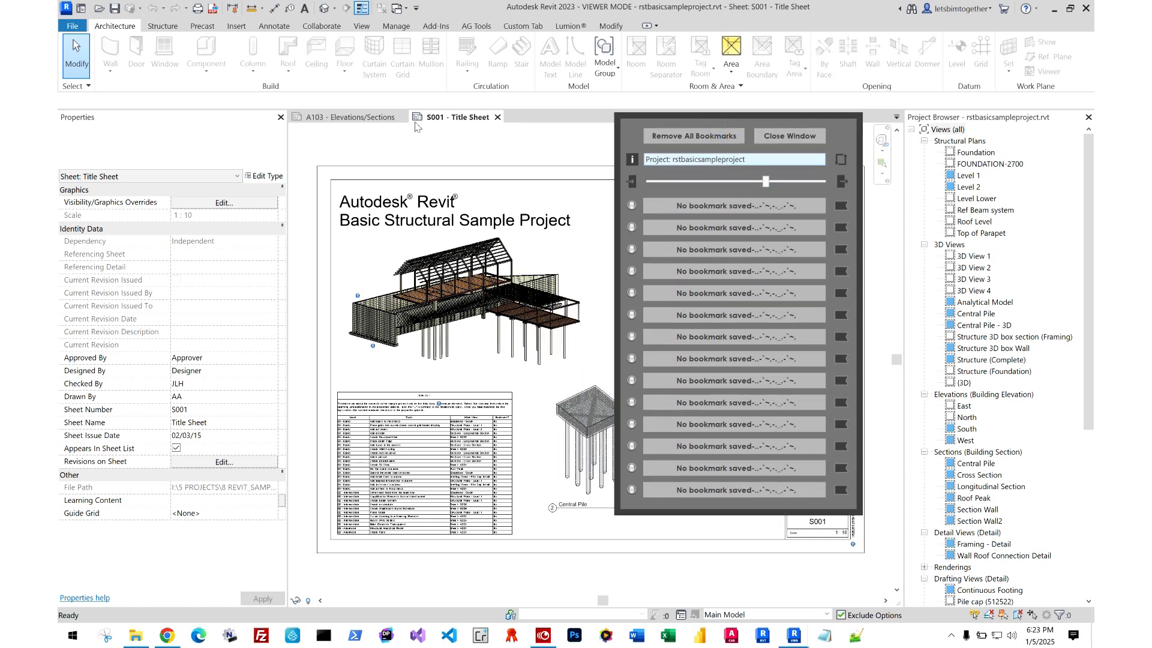
pyautogui.click(373, 118)
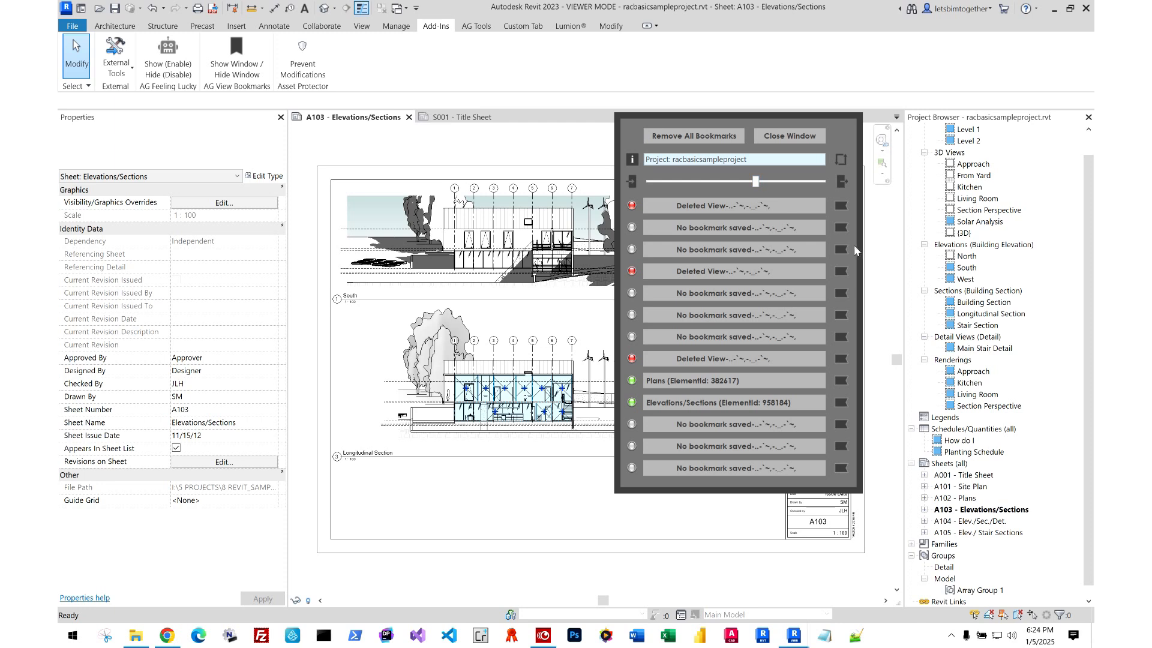
# - Bookmark the South elevation, the Kitchen rendering and sheet A105 - Elev./ Stair Sections in the first three slots
pyautogui.doubleClick(967, 269)
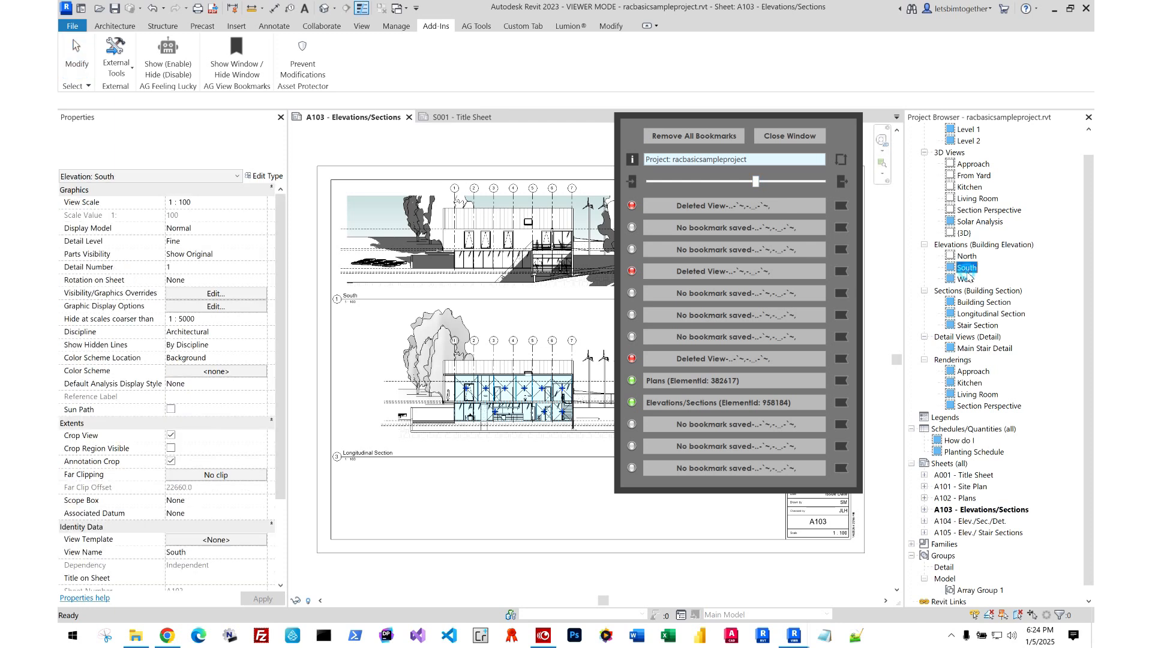
pyautogui.click(841, 205)
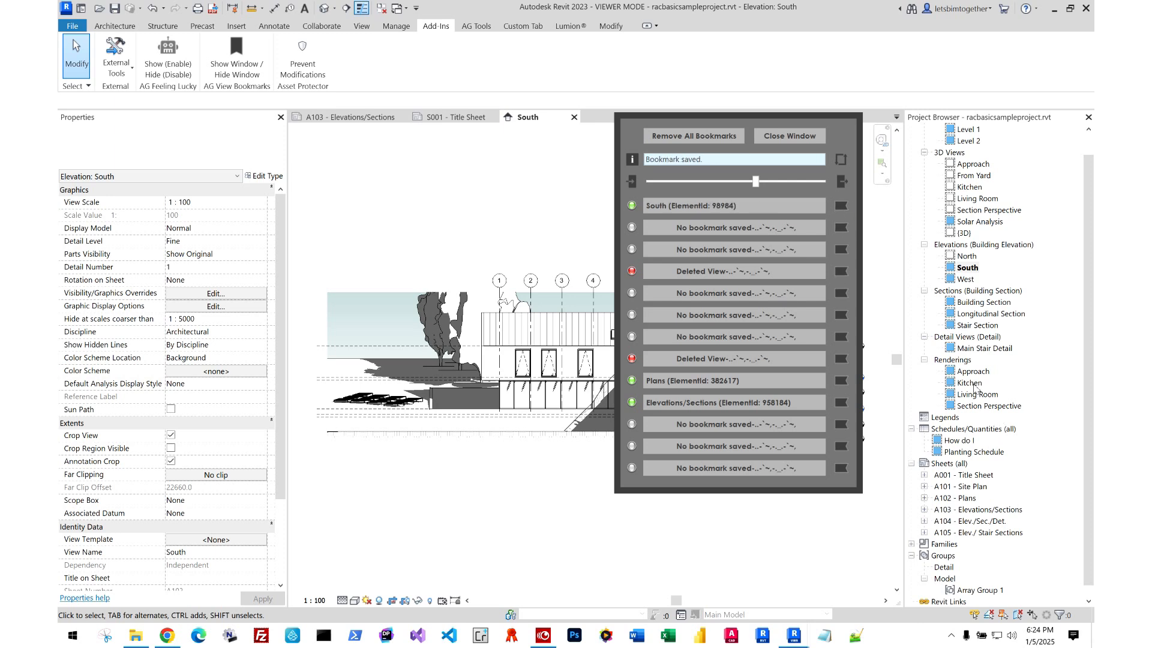
pyautogui.doubleClick(970, 384)
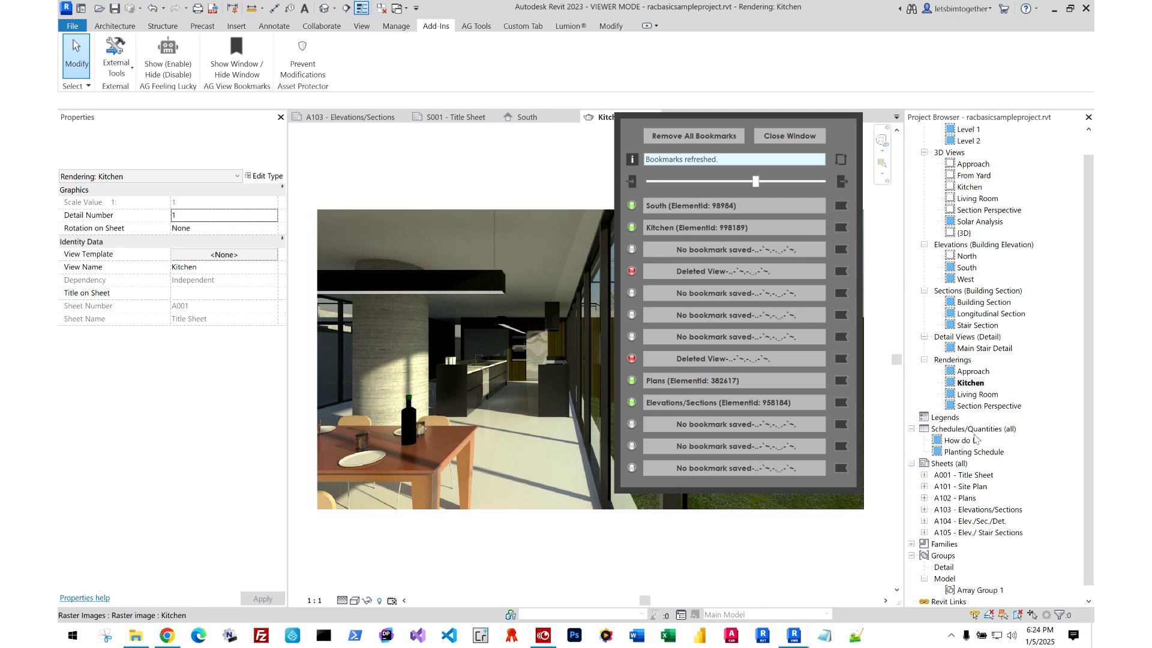
pyautogui.click(975, 532)
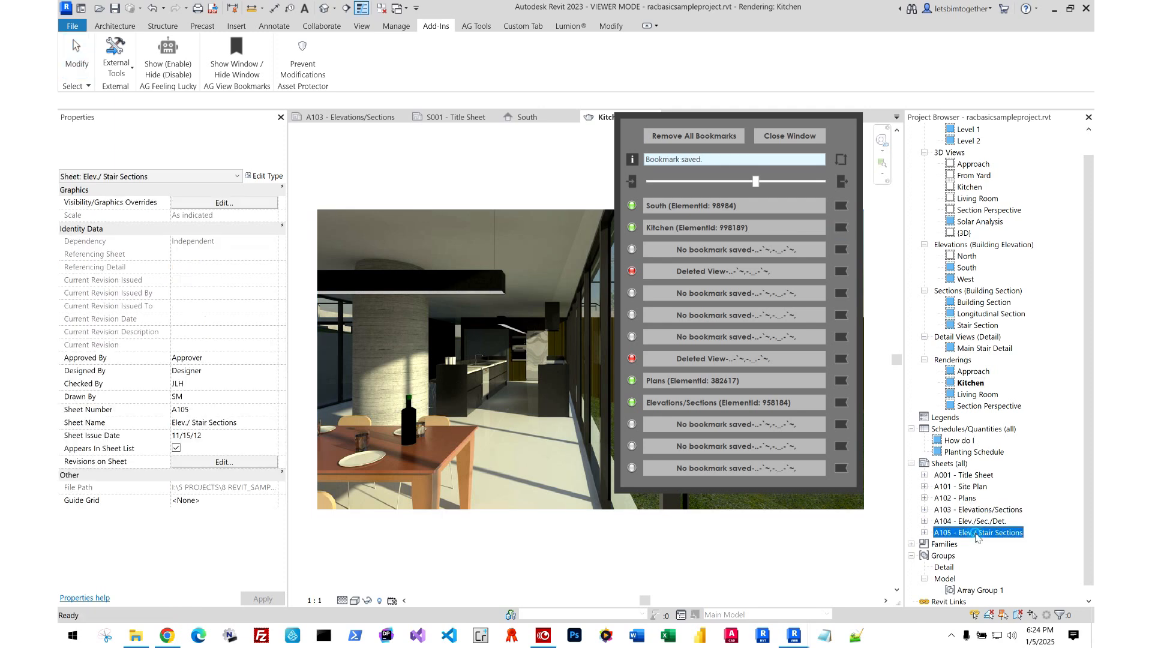
pyautogui.click(842, 252)
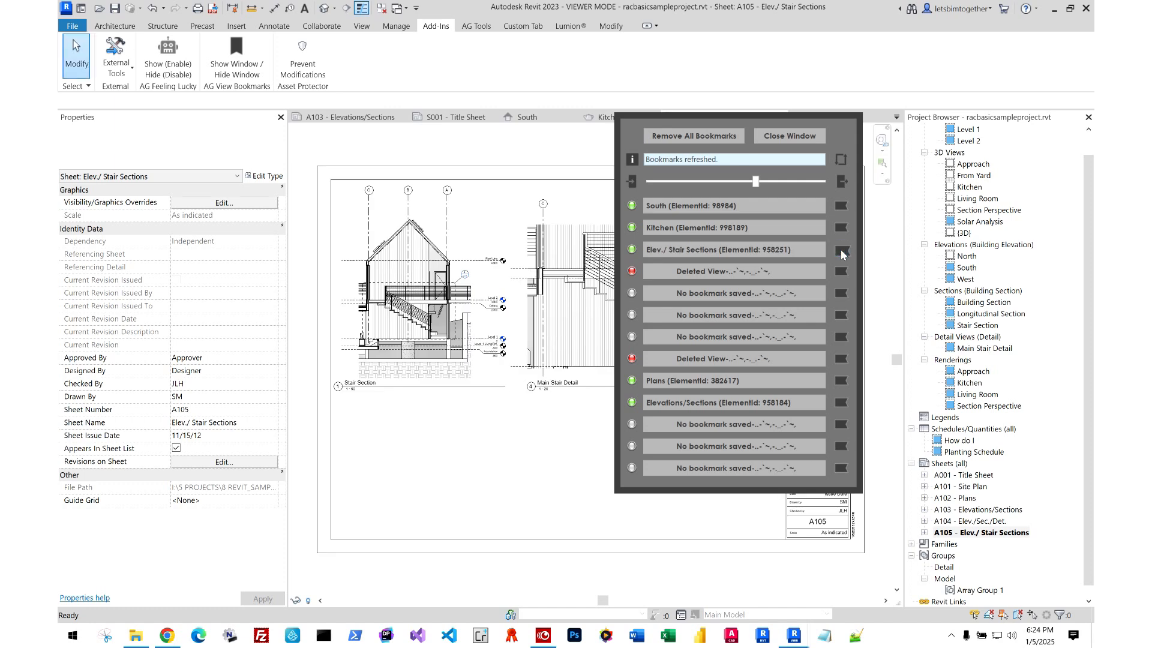
# - Shorten the bookmark list to ten slots and reopen racbasicsampleproject.rvt from the 2023 folder
pyautogui.moveTo(757, 182); pyautogui.dragTo(727, 182)
pyautogui.click(381, 8)
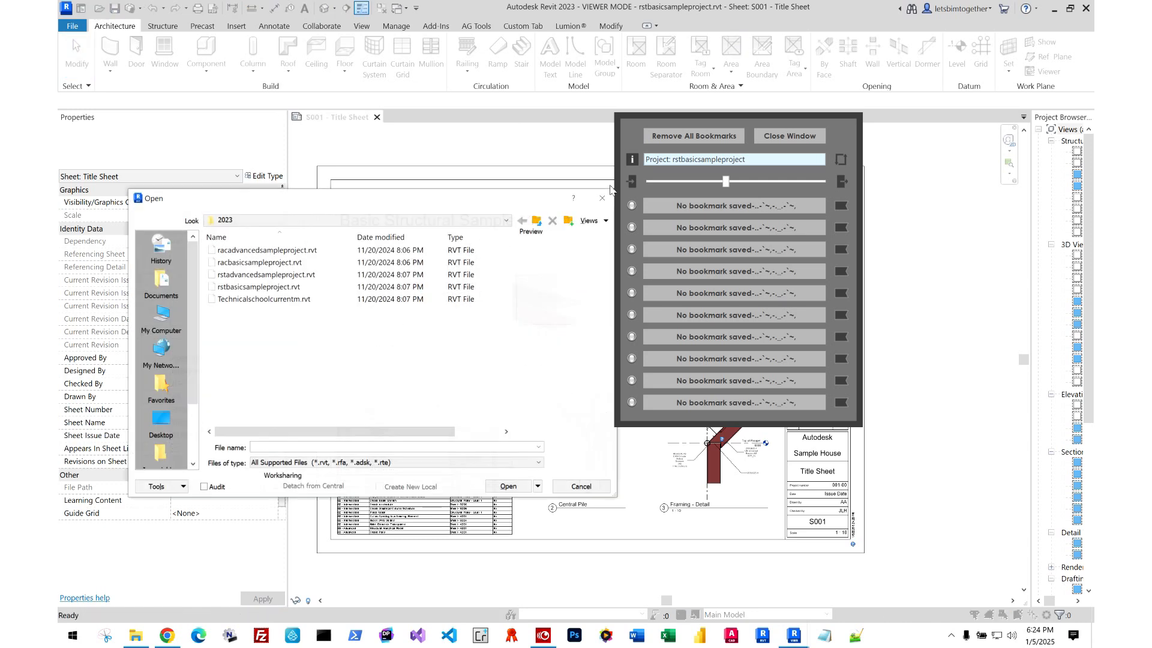
pyautogui.doubleClick(288, 264)
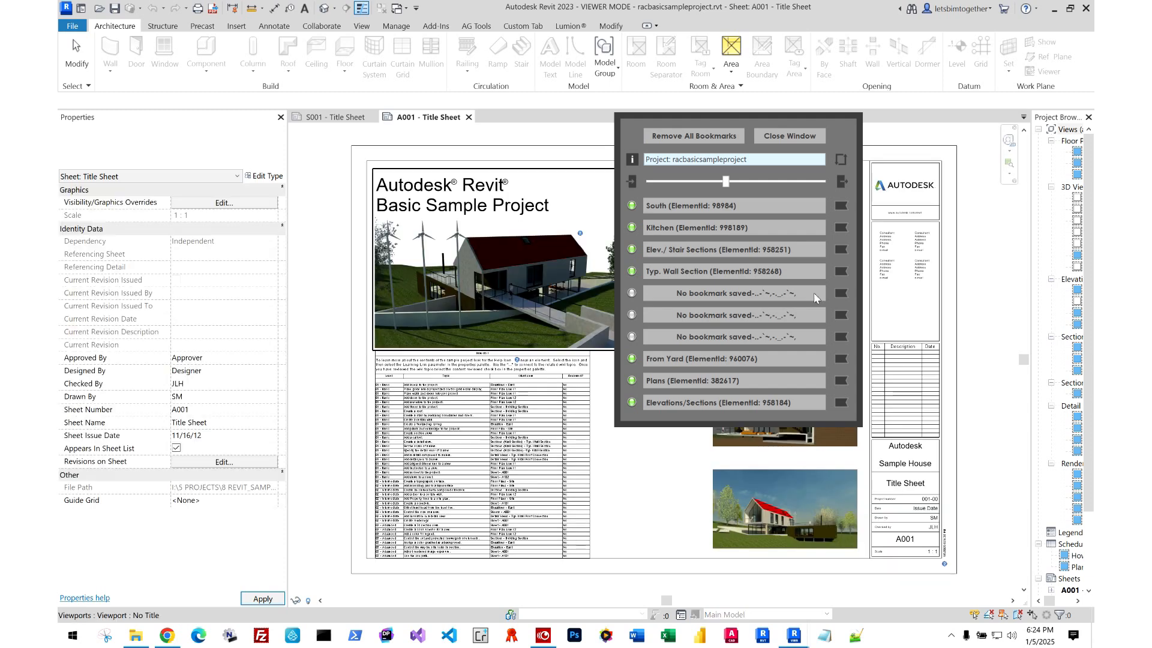
# - Extend the bookmark list to 15 slots, moving its window aside, and switch to sheet S001 of the structural project
pyautogui.moveTo(726, 181); pyautogui.dragTo(776, 181)
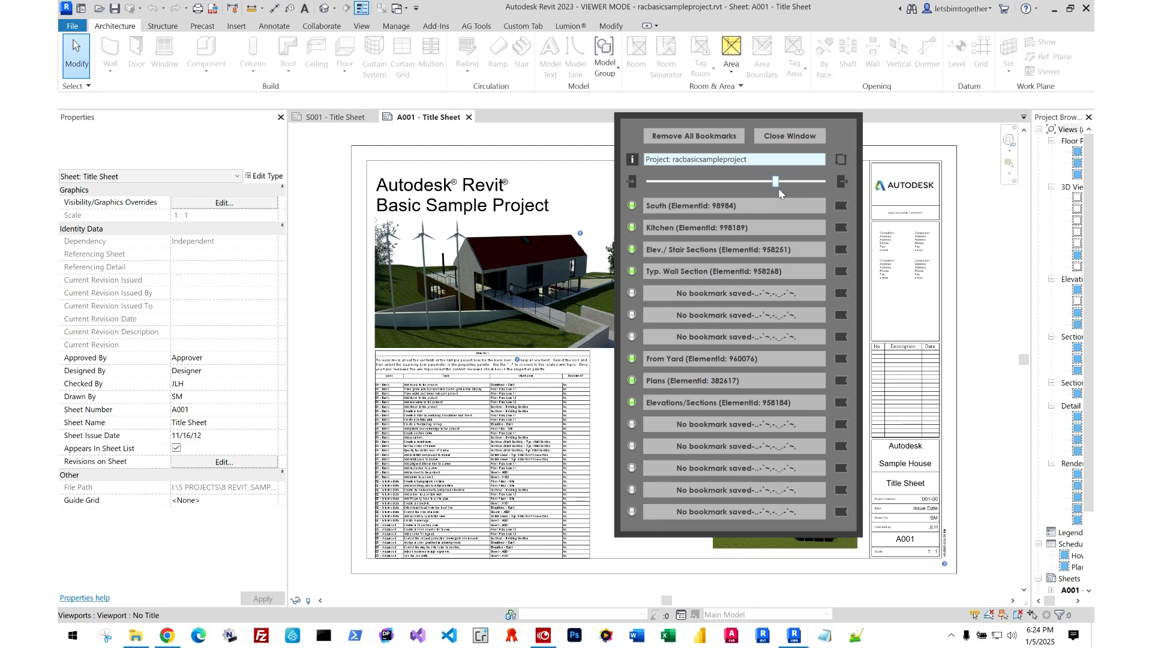
pyautogui.moveTo(736, 125); pyautogui.dragTo(526, 106)
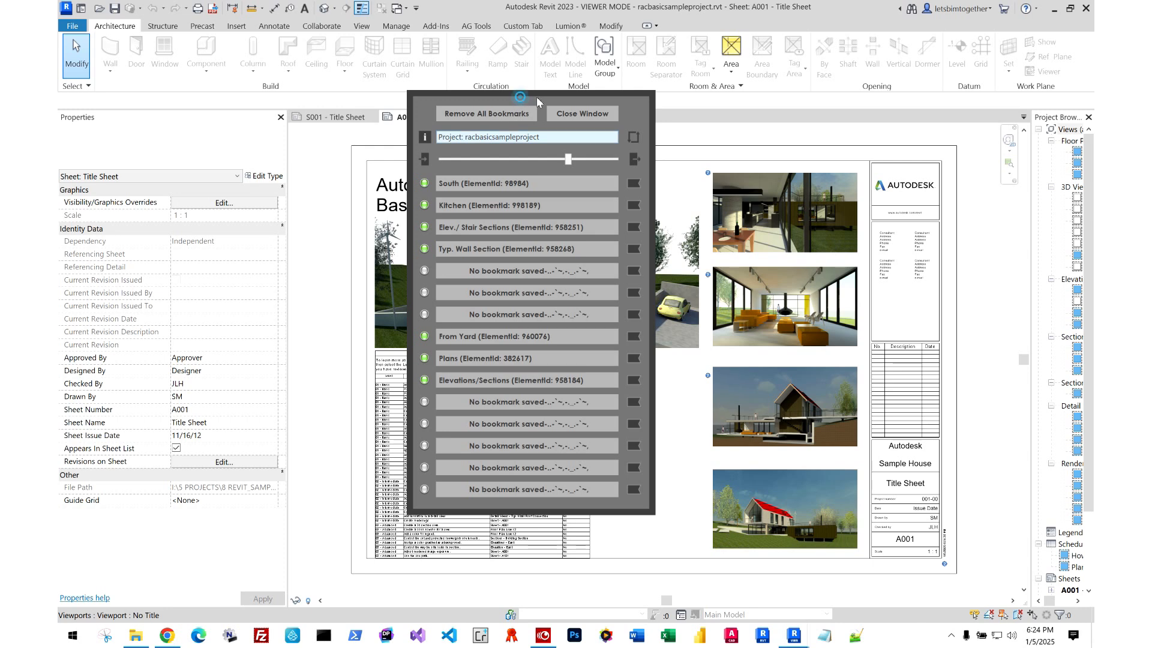
pyautogui.moveTo(520, 97); pyautogui.dragTo(771, 98)
pyautogui.click(334, 118)
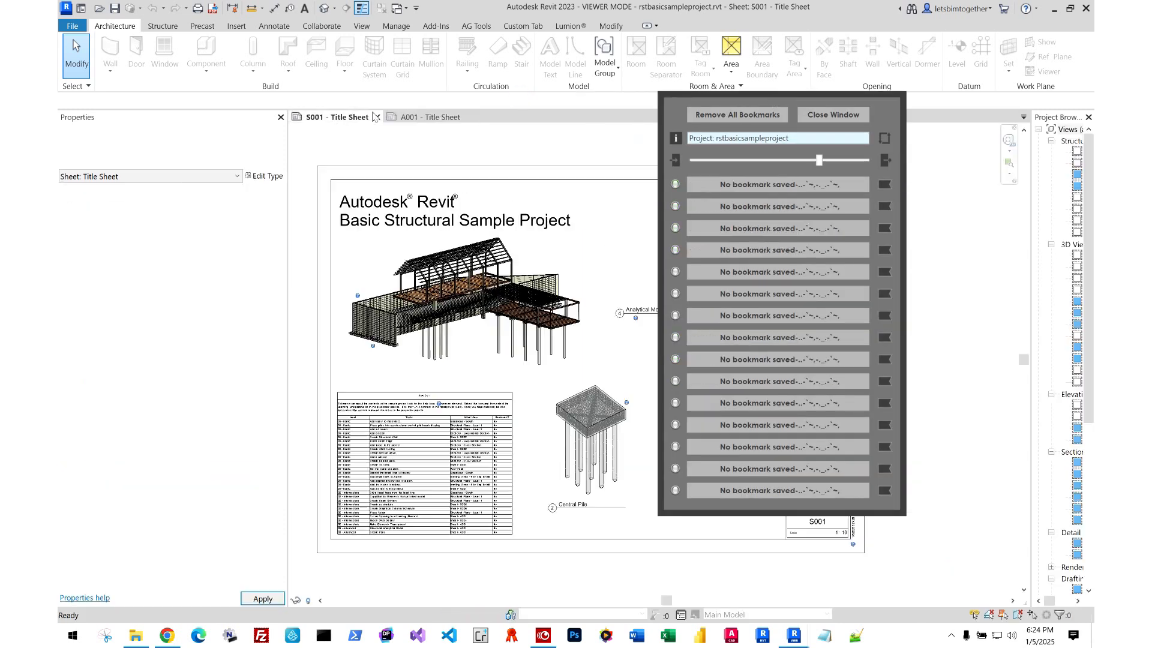
# - Widen the Project Browser and bookmark the structural plans Foundation, FOUNDATION-2700 and Level 1 in the first three slots
pyautogui.moveTo(1030, 160); pyautogui.dragTo(942, 165)
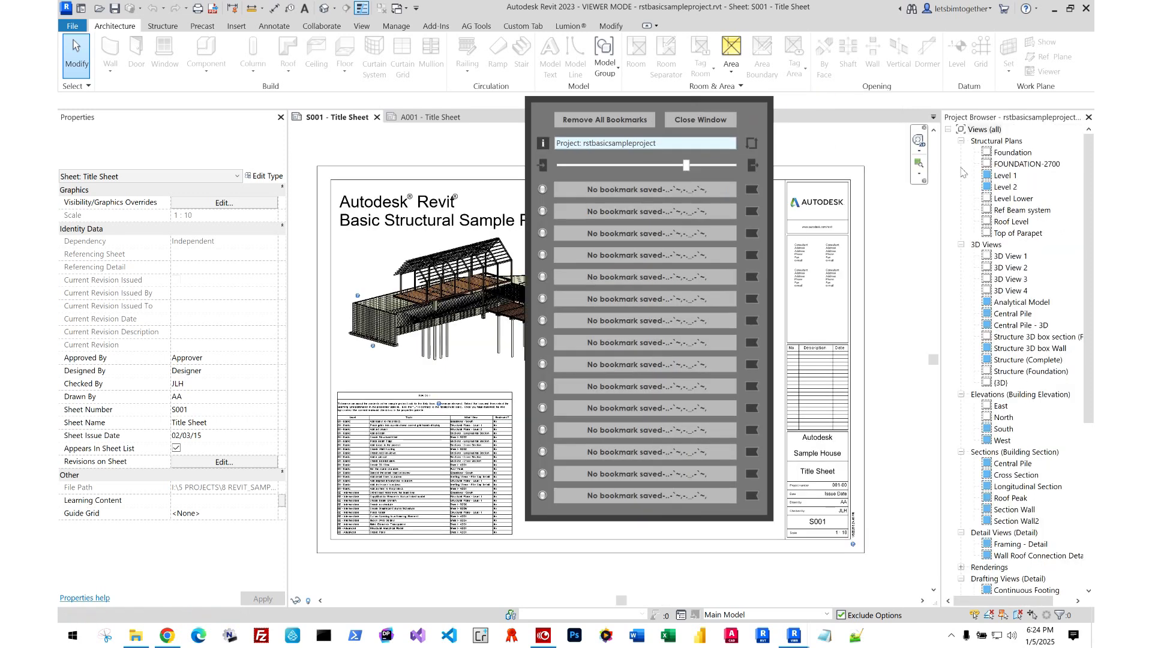
pyautogui.doubleClick(1013, 152)
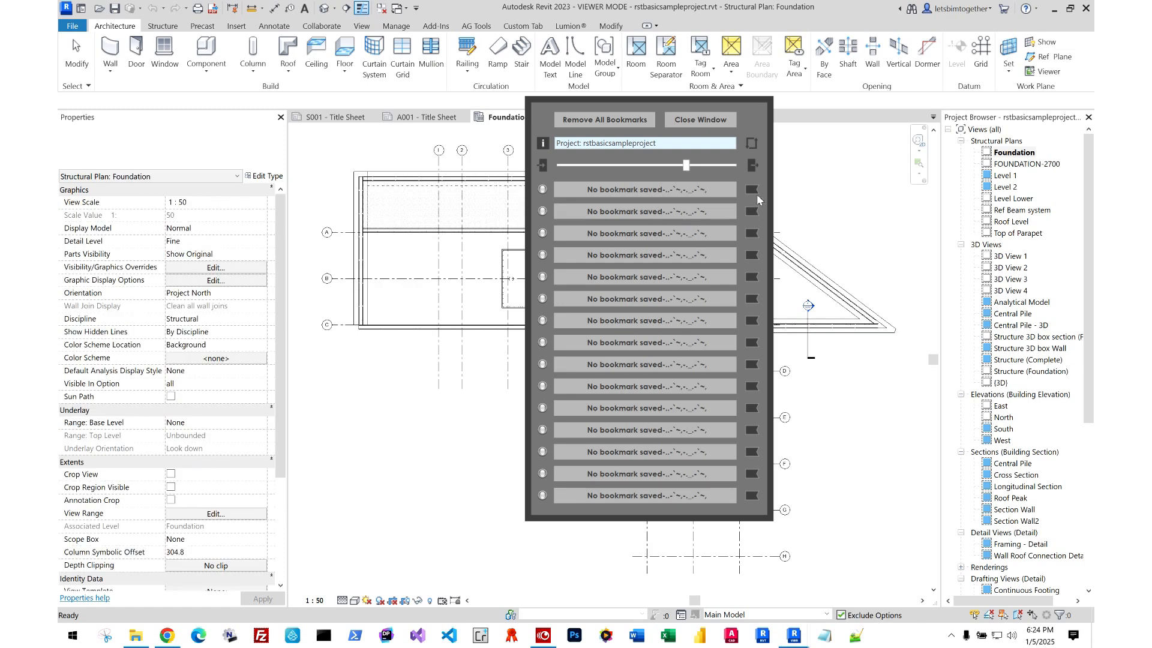
pyautogui.click(753, 191)
pyautogui.click(996, 166)
pyautogui.doubleClick(996, 166)
pyautogui.click(752, 211)
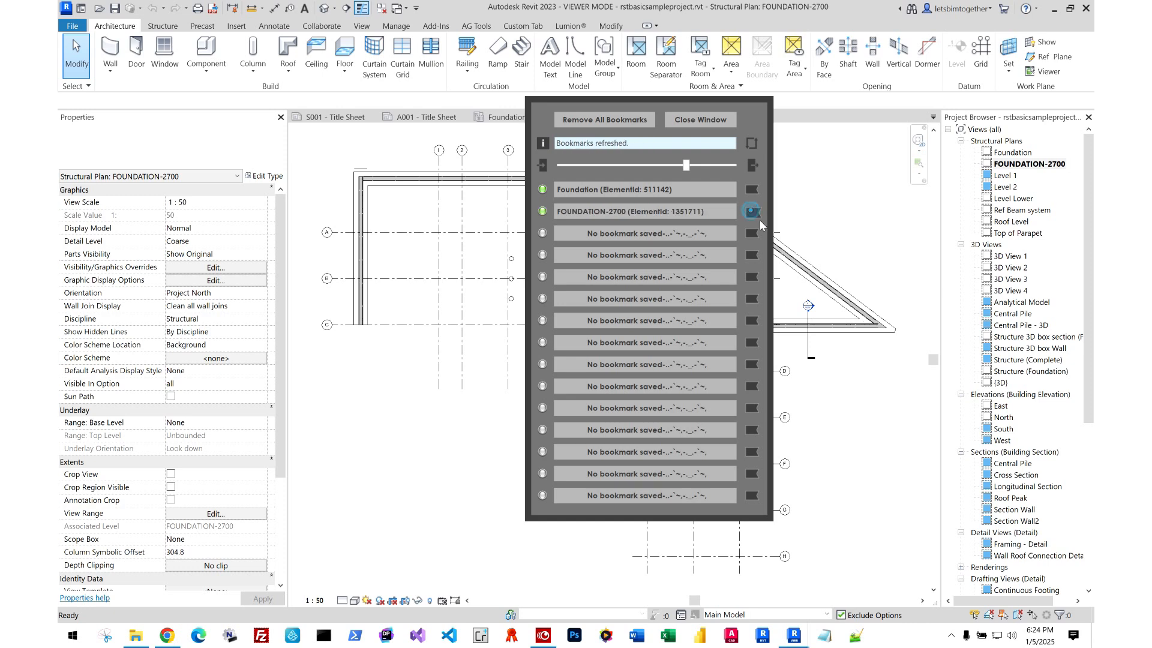
pyautogui.doubleClick(1003, 175)
pyautogui.click(751, 233)
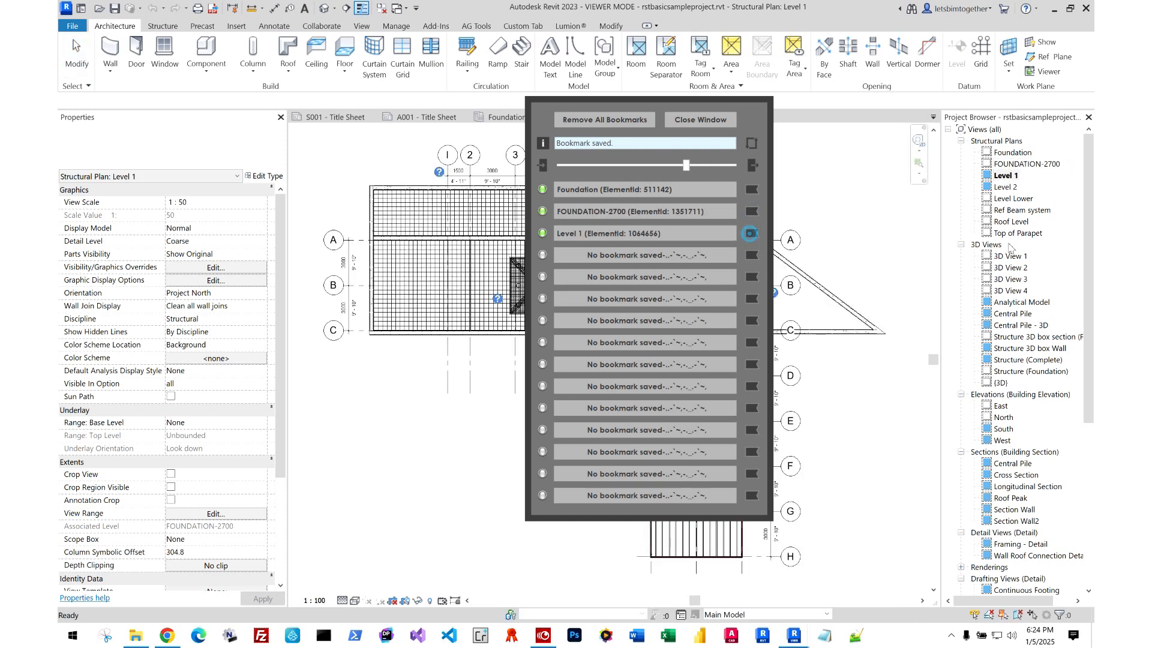
# - Bookmark the 3D views Central Pile and Structure 3D box section (Framing) in the sixth and seventh slots
pyautogui.doubleClick(1012, 314)
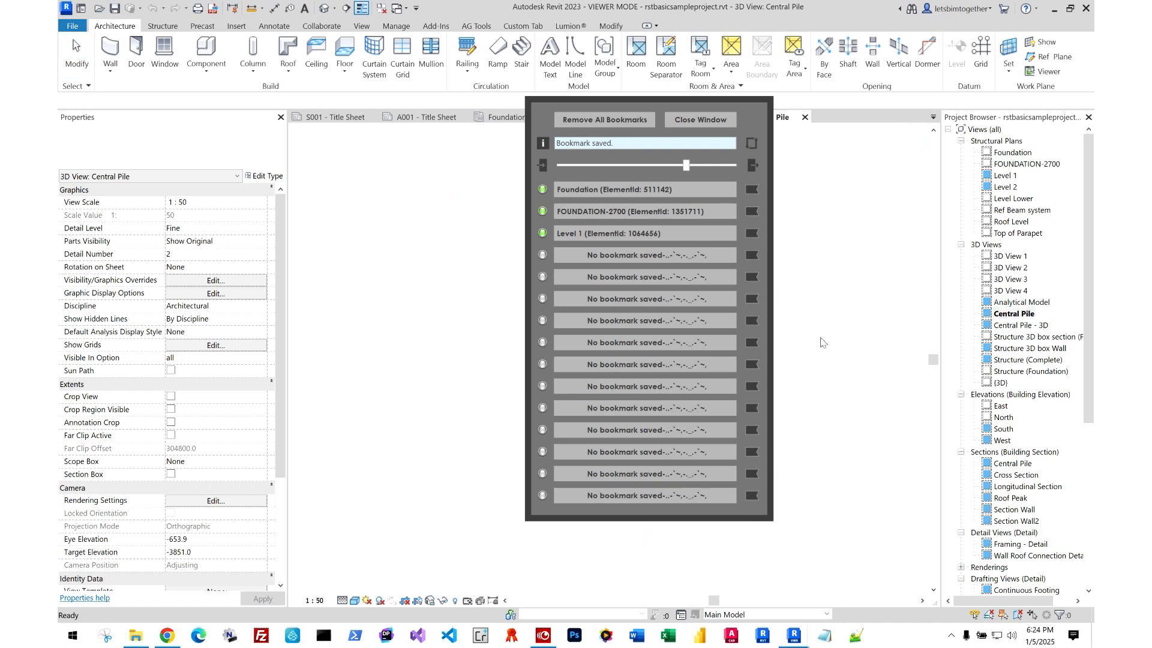
pyautogui.click(752, 298)
pyautogui.doubleClick(1029, 336)
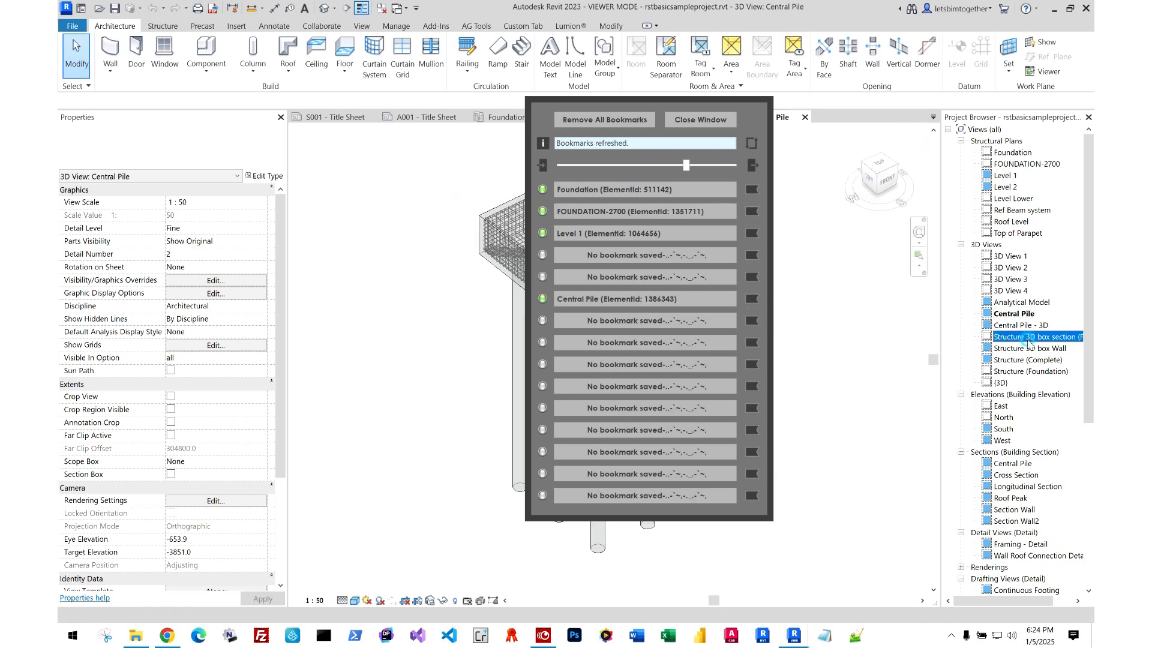
pyautogui.click(754, 323)
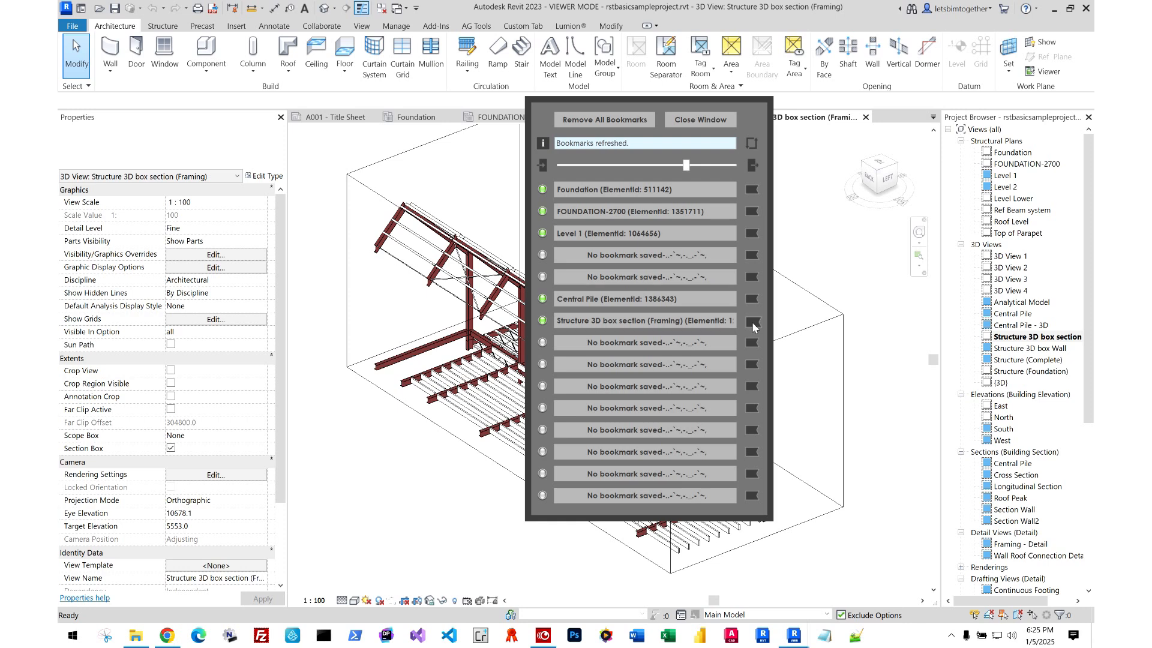
pyautogui.click(753, 322)
# - Shorten the bookmark list to eight slots and close the inactive views, checking sheet A001 of the other project
pyautogui.moveTo(685, 165); pyautogui.dragTo(613, 168)
pyautogui.click(382, 8)
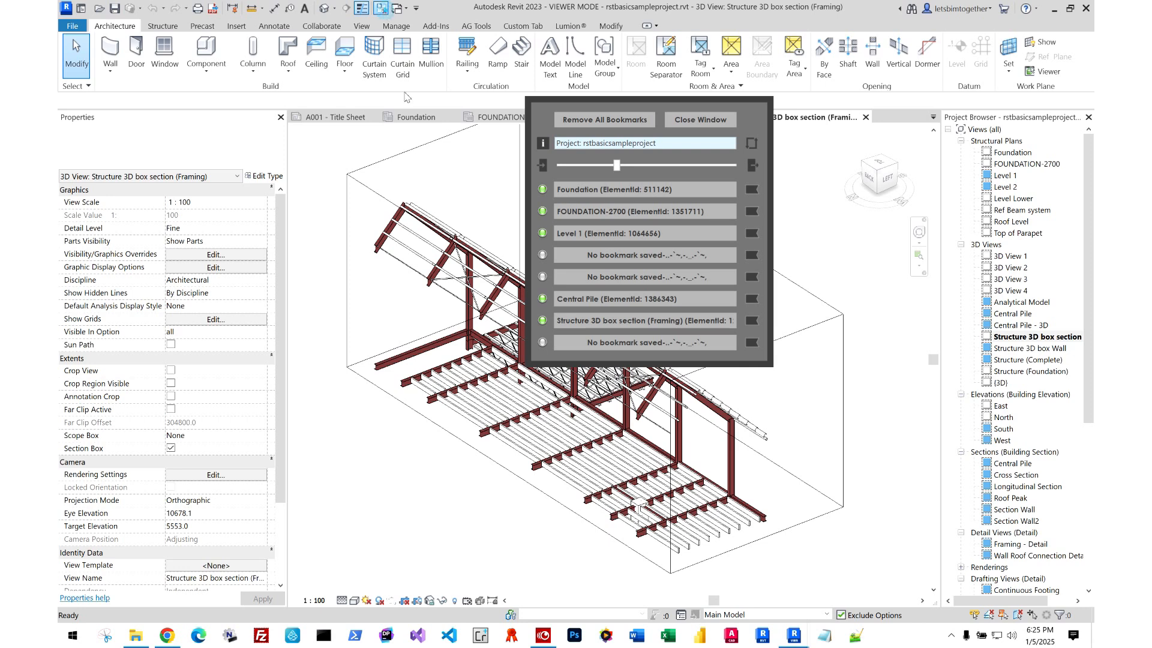
pyautogui.click(346, 118)
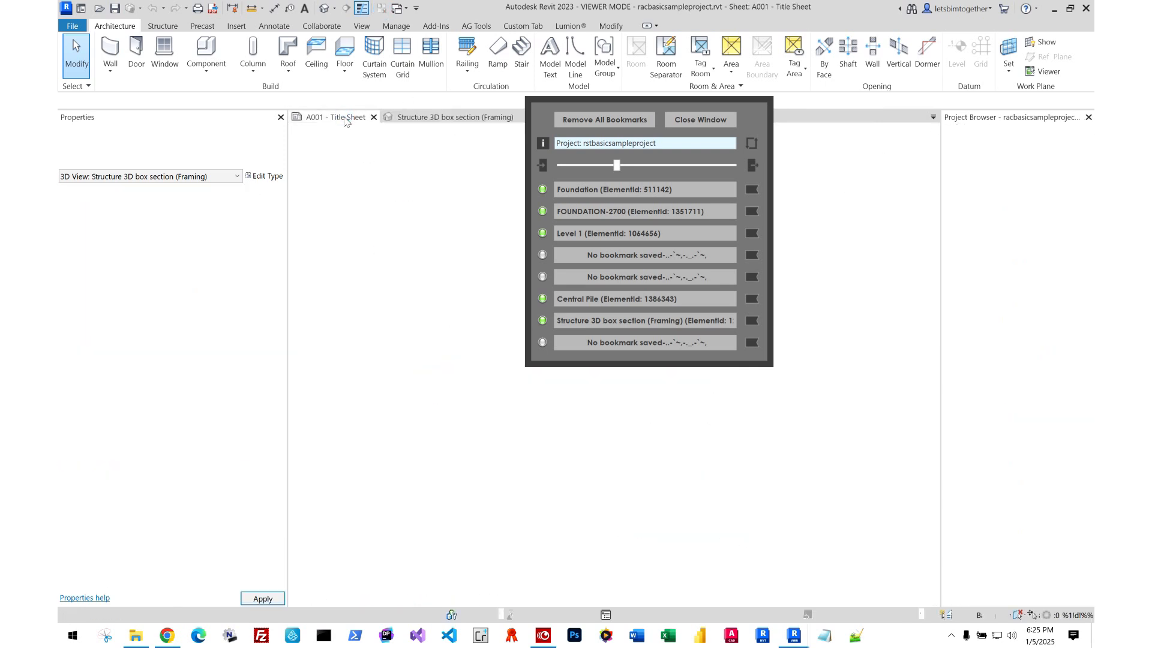
pyautogui.click(542, 165)
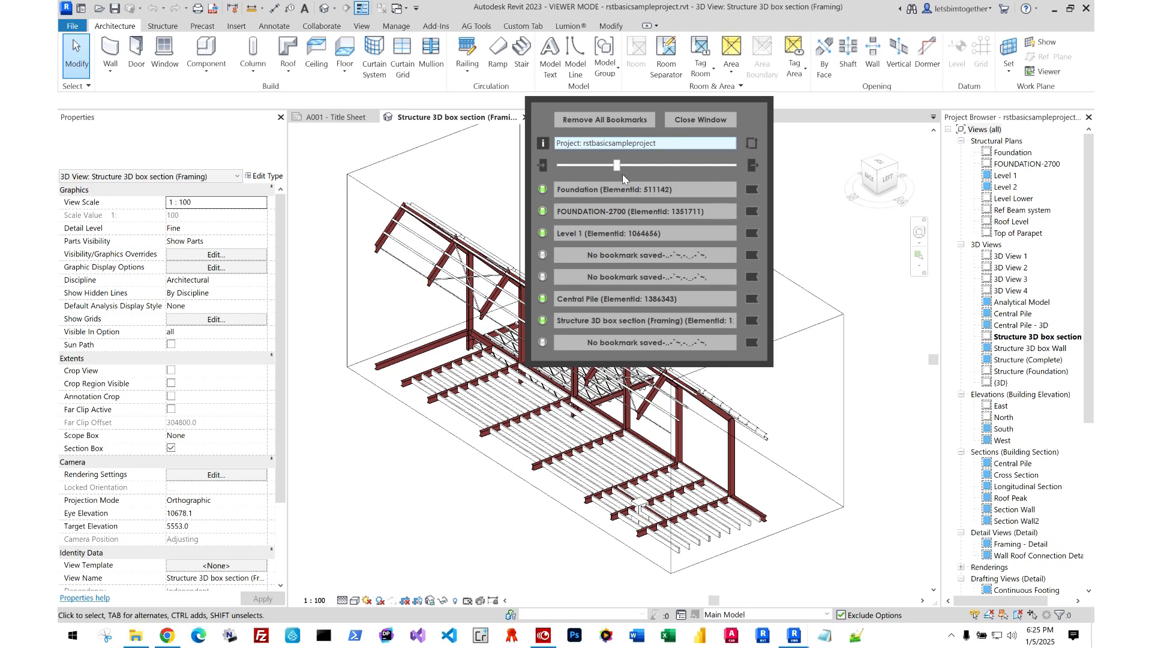
# - Resize the bookmark list to six and back to ten slots, and switch to sheet A001 of the architectural project
pyautogui.moveTo(617, 166)
pyautogui.mouseDown()
pyautogui.moveTo(567, 166)
pyautogui.moveTo(602, 173)
pyautogui.mouseUp()
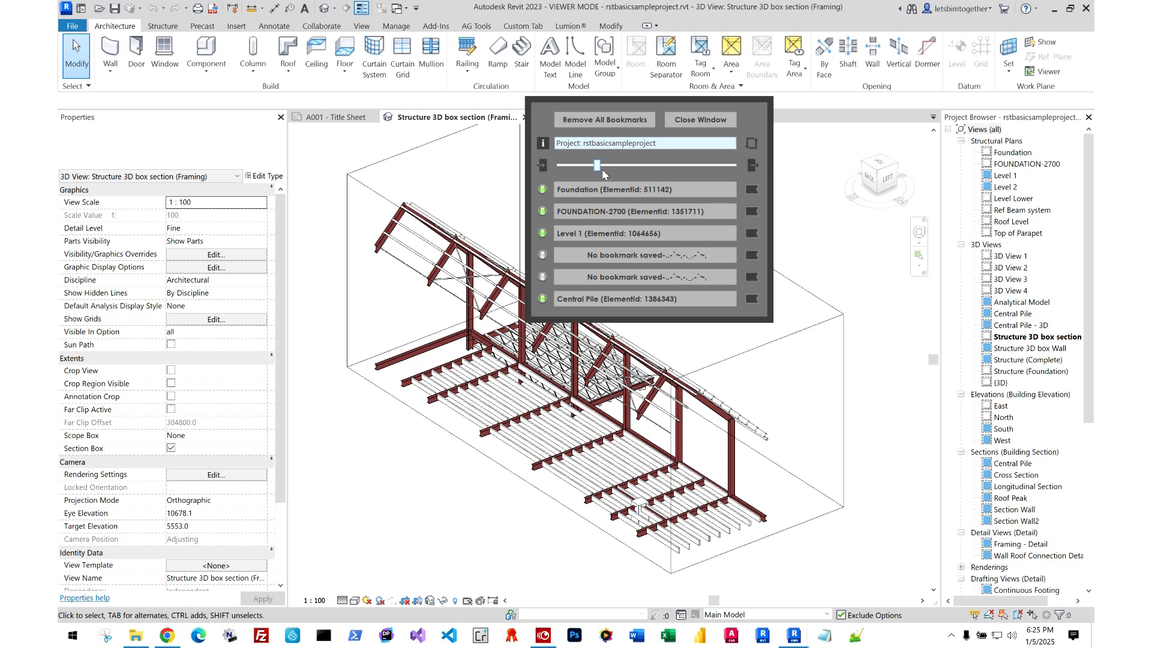
pyautogui.moveTo(603, 169); pyautogui.dragTo(641, 188)
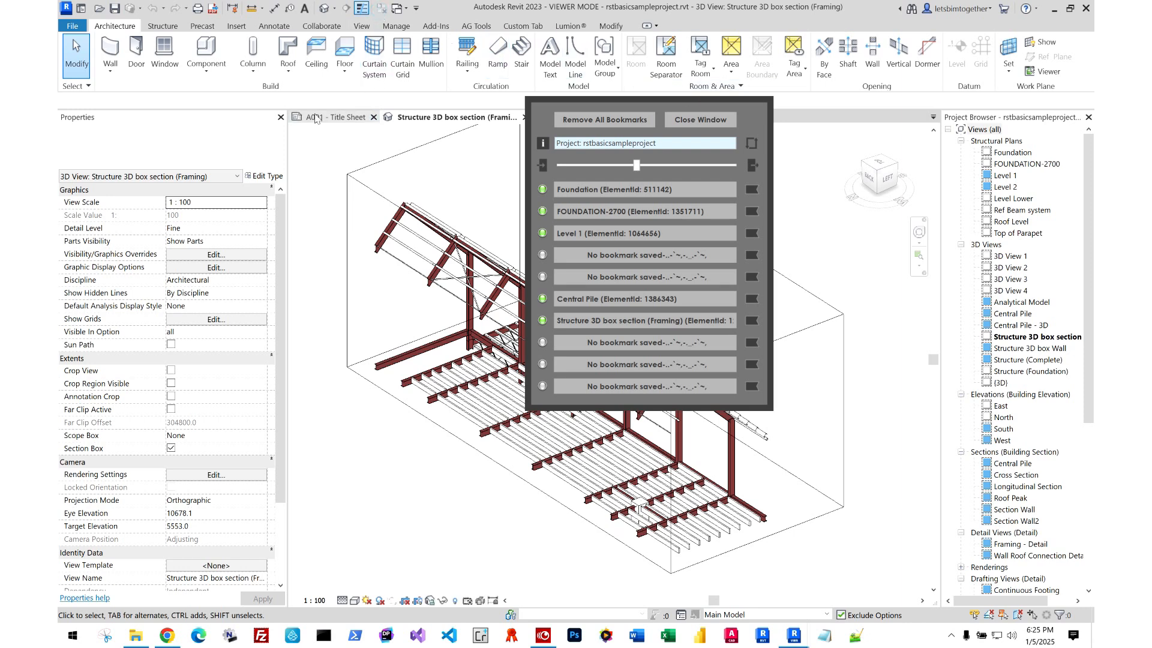
pyautogui.click(333, 117)
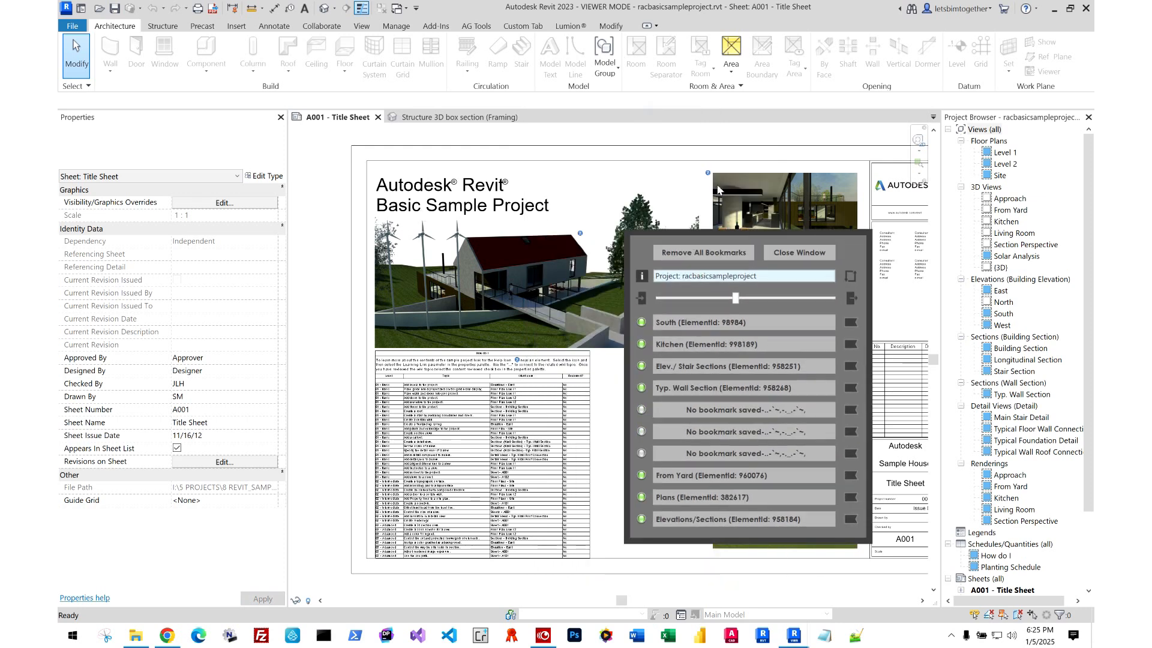
# - Copy racbasicsampleproject.rvt from the 2023 Sample Projects folder to the desktop
pyautogui.click(1054, 8)
pyautogui.doubleClick(82, 330)
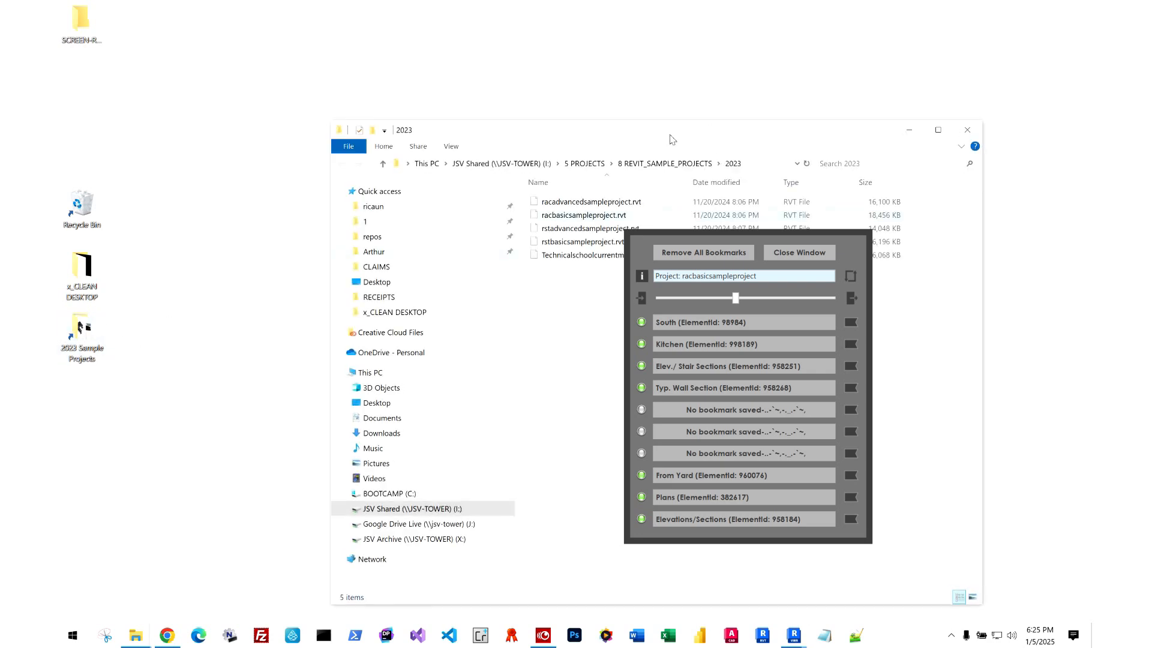
pyautogui.moveTo(672, 139); pyautogui.dragTo(487, 118)
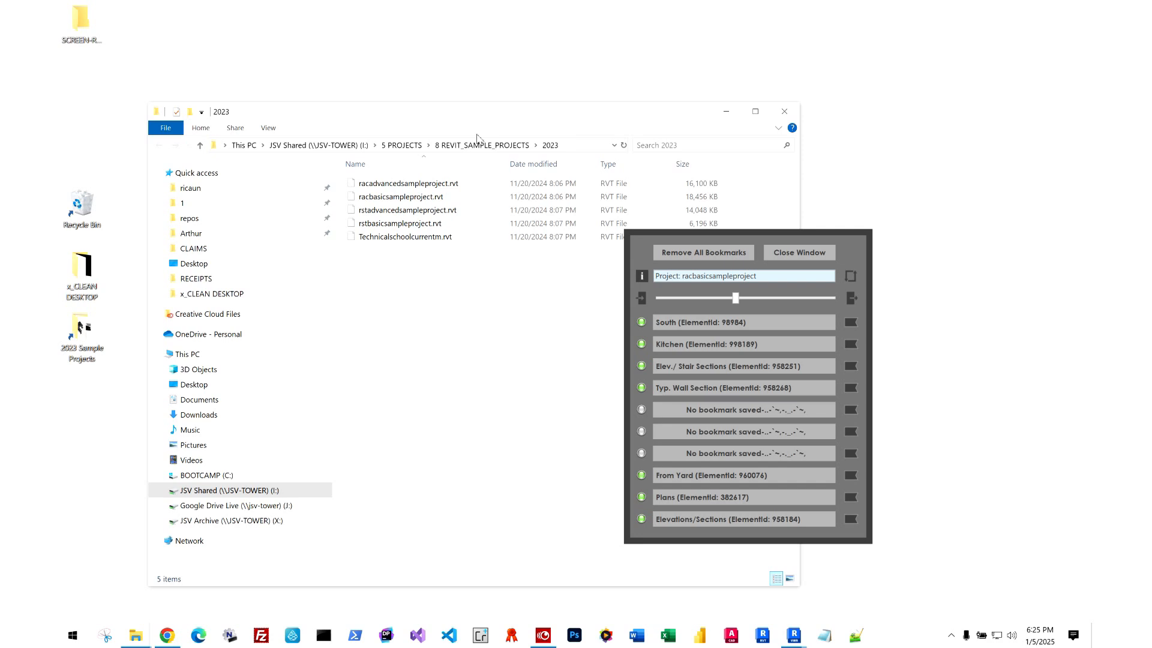
pyautogui.click(399, 197)
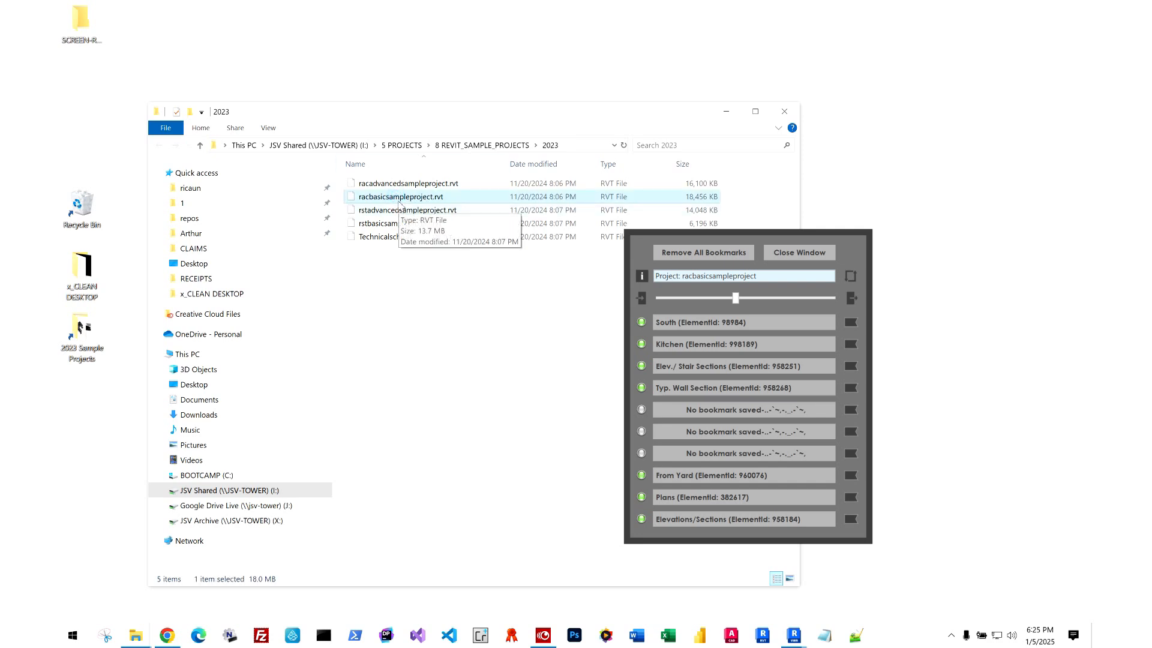
pyautogui.keyDown('ctrl'); pyautogui.moveTo(398, 198); pyautogui.dragTo(438, 67); pyautogui.keyUp('ctrl')
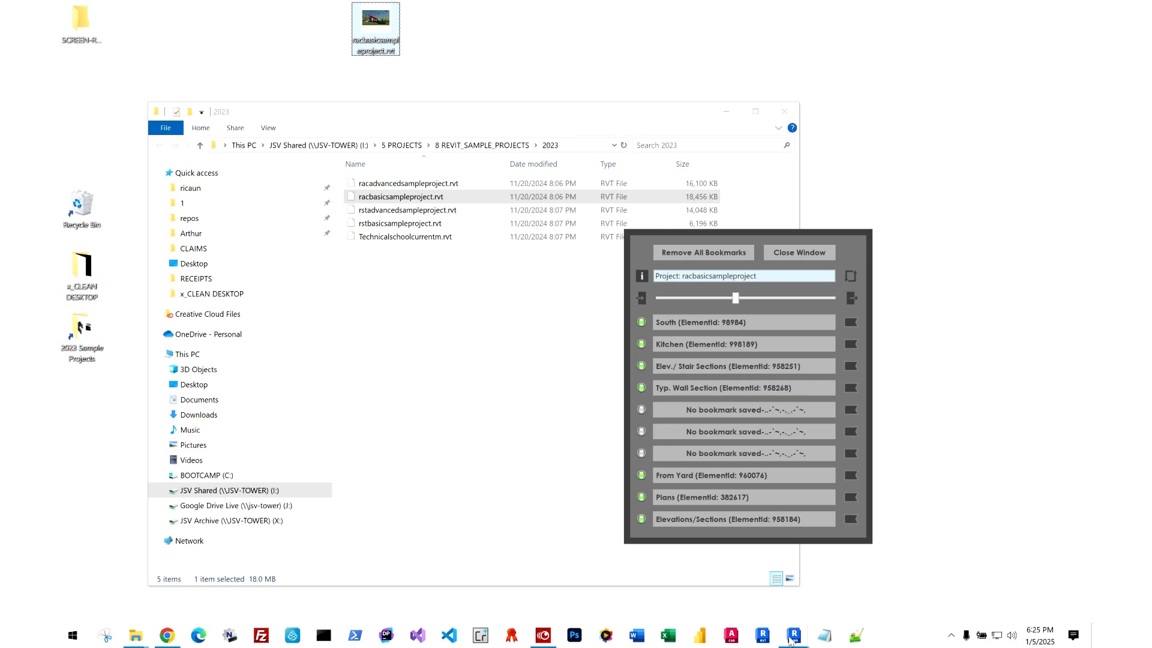
# - Rename the desktop copy of the project as "1 racbasicsampleproject.rvt"
pyautogui.click(786, 601)
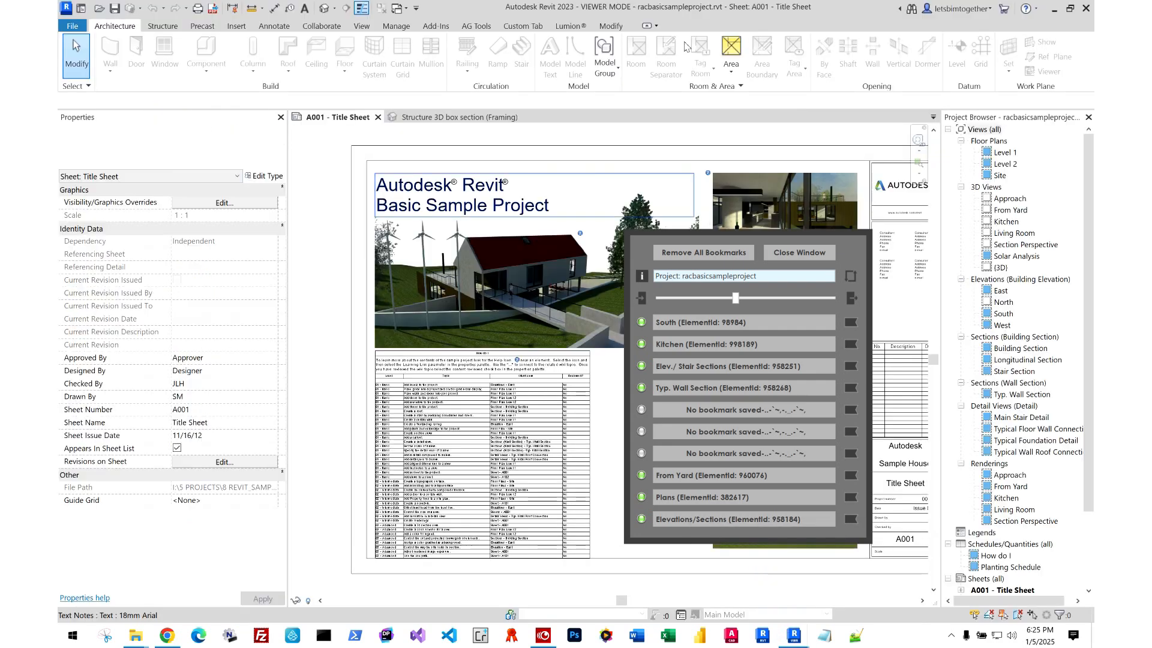
pyautogui.click(1054, 9)
pyautogui.moveTo(354, 58); pyautogui.dragTo(360, 43)
pyautogui.click(357, 43)
pyautogui.click(354, 44)
pyautogui.click(353, 43)
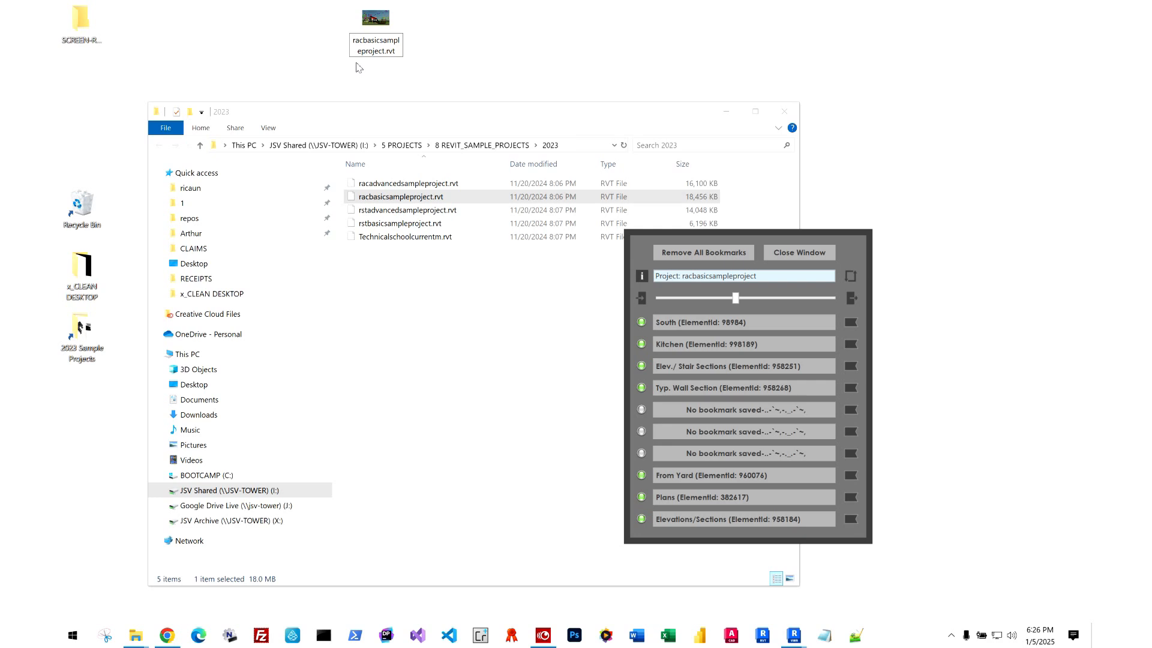
pyautogui.write('1')
# - Switch back to Revit and open 1 racbasicsampleproject.rvt from the desktop
pyautogui.click(794, 636)
pyautogui.click(751, 586)
pyautogui.click(99, 8)
pyautogui.click(161, 419)
pyautogui.doubleClick(250, 360)
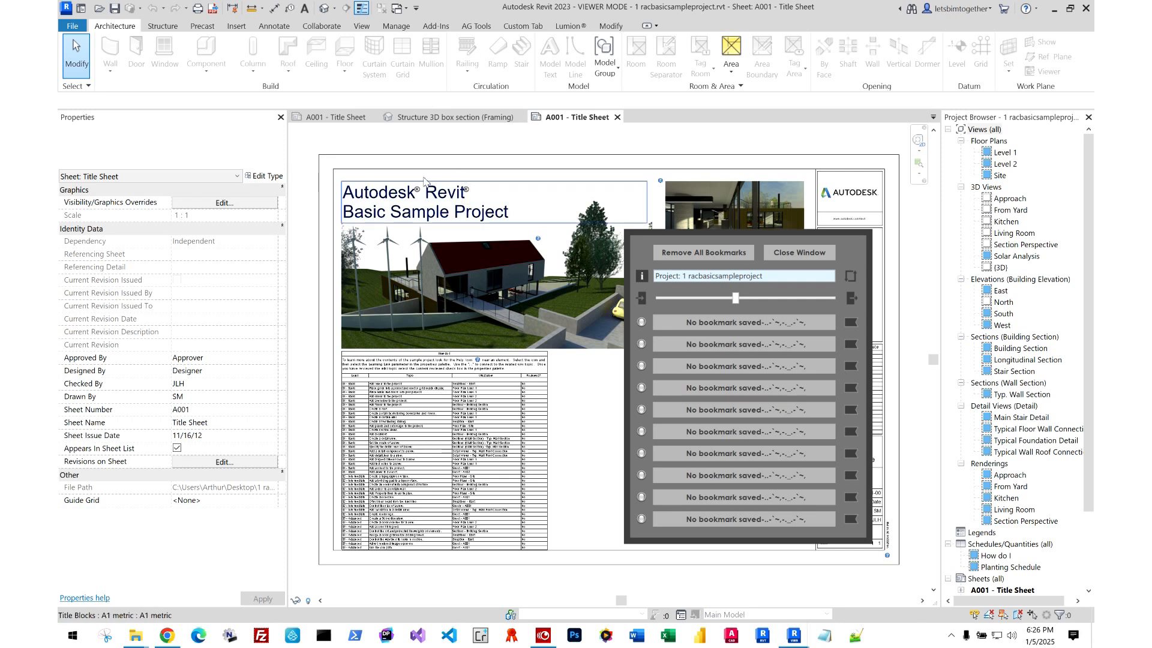
# - Examine the original project's bookmarks from its A001 title sheet, moving the bookmark window toward the middle of the screen
pyautogui.click(324, 117)
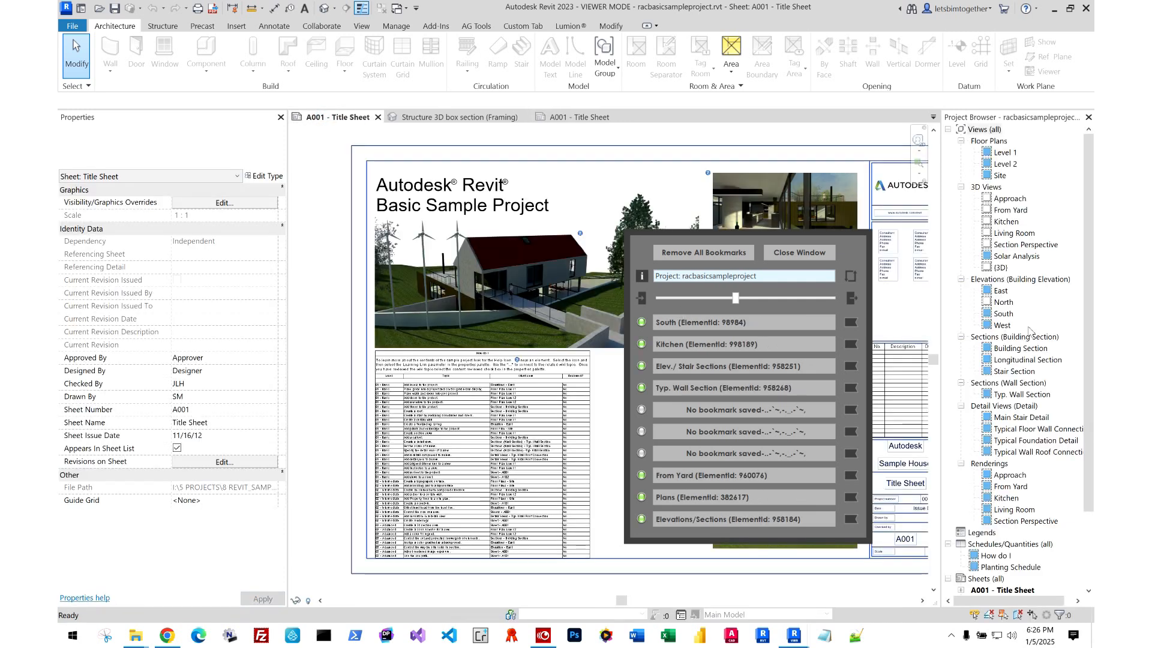
pyautogui.moveTo(753, 247)
pyautogui.mouseDown()
pyautogui.moveTo(588, 196)
pyautogui.moveTo(657, 176)
pyautogui.moveTo(648, 182)
pyautogui.mouseUp()
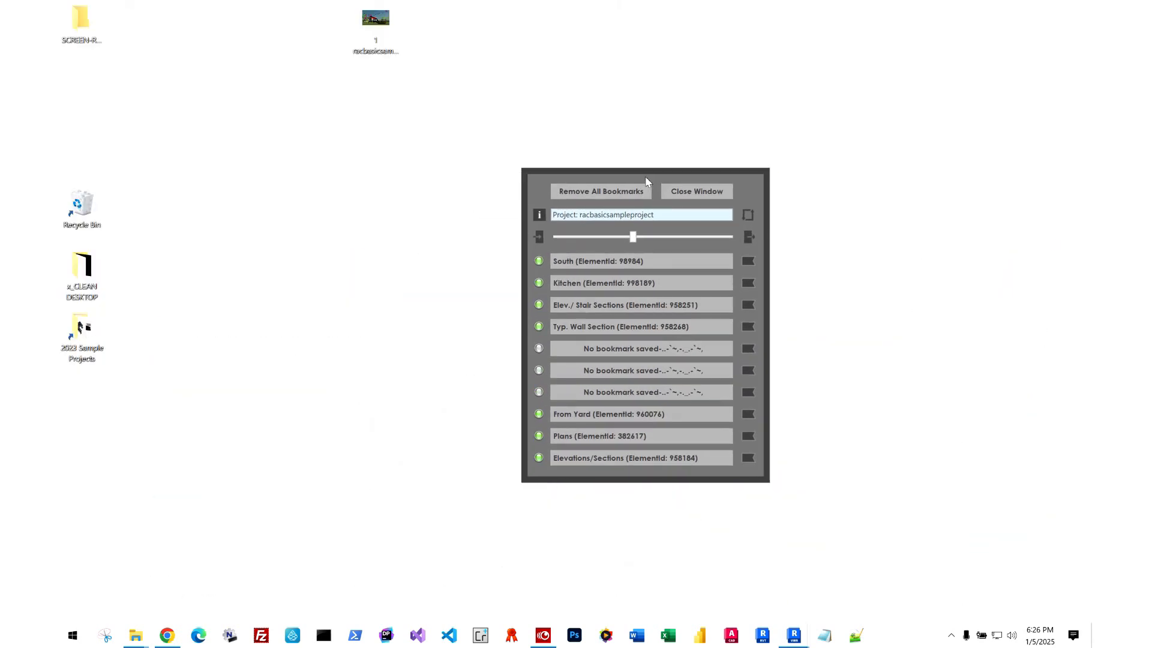
pyautogui.click(748, 581)
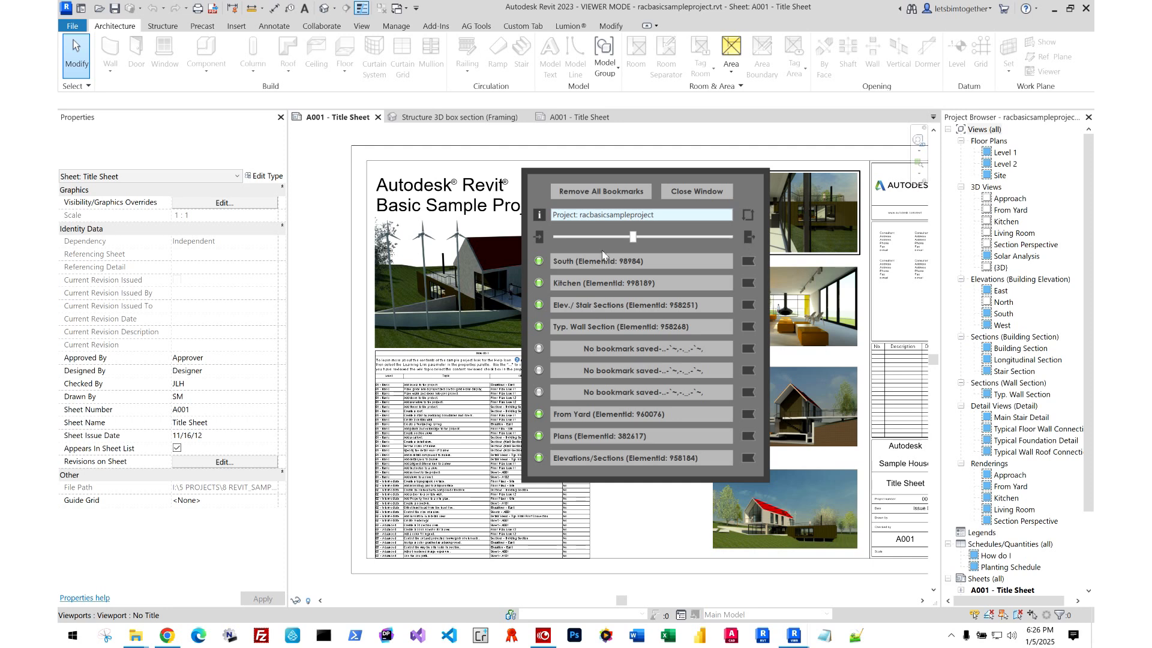
# - Start importing bookmarks from an XML file and cancel the file selection
pyautogui.click(541, 238)
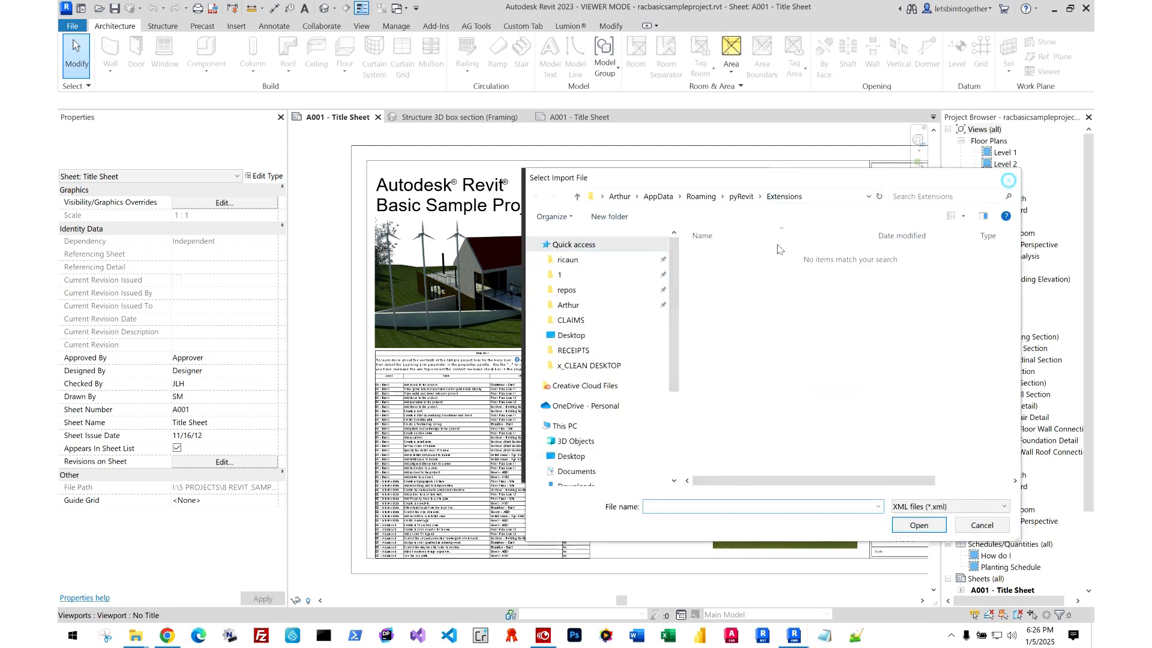
pyautogui.click(1011, 177)
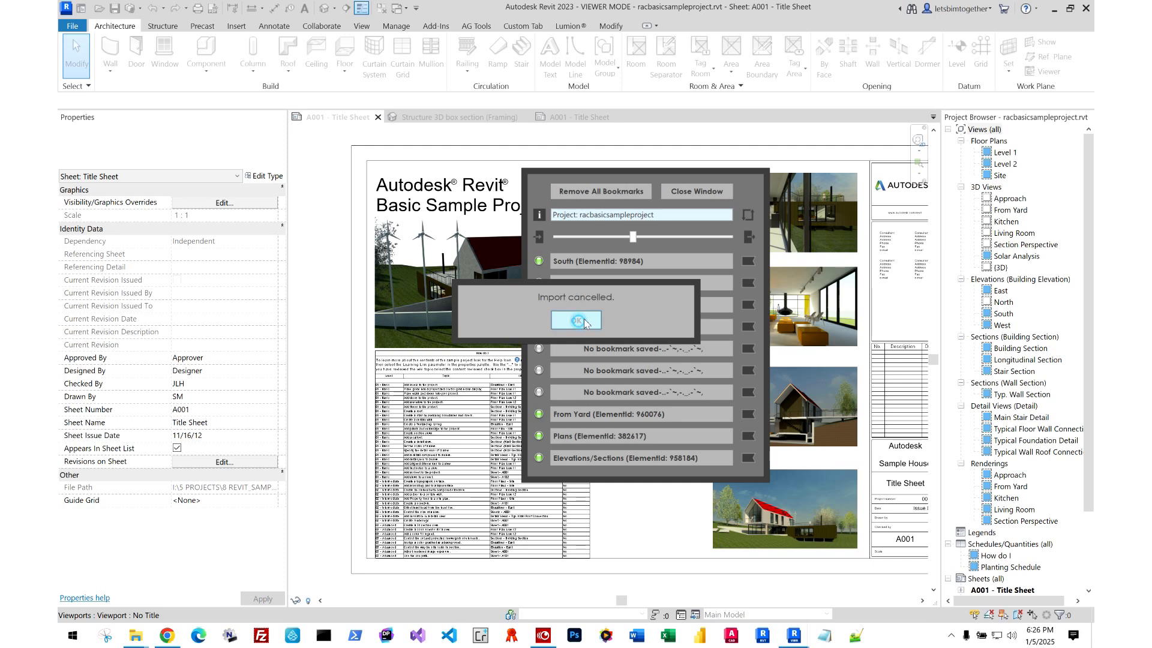
# - Dismiss the cancelled import notice and export the original racbasicsampleproject bookmarks to an XML file on the desktop
pyautogui.click(577, 321)
pyautogui.click(751, 236)
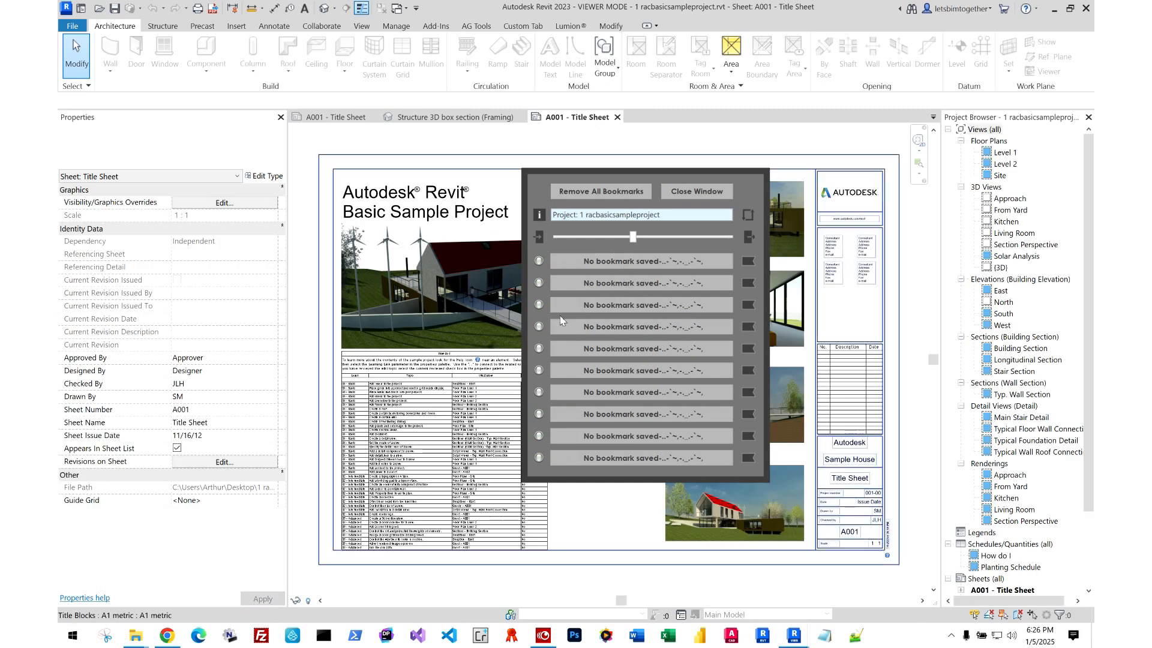
pyautogui.click(346, 118)
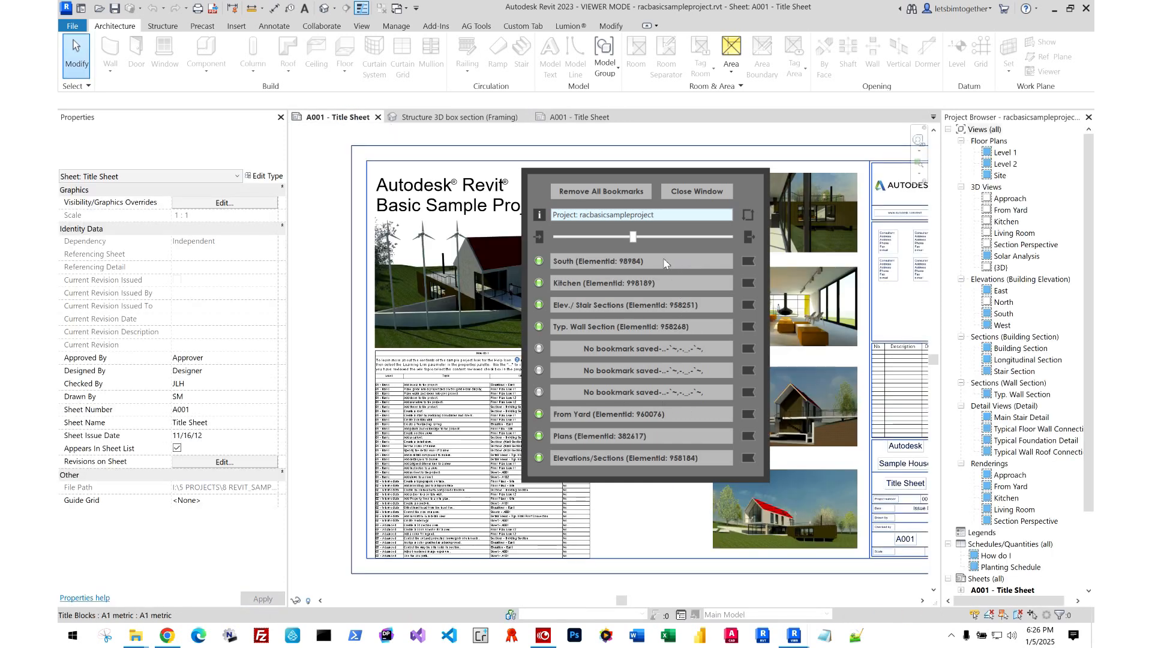
pyautogui.click(750, 239)
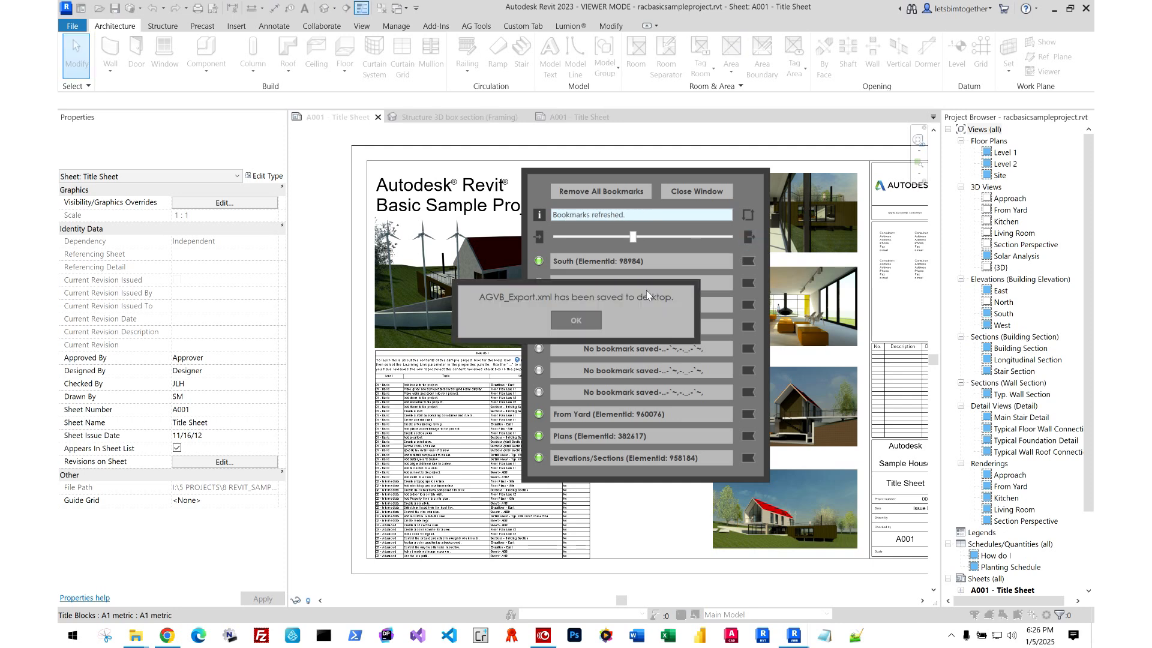
pyautogui.click(580, 324)
# - Import AGVB_Export.xml from the desktop into the 1 racbasicsampleproject copy's bookmarks
pyautogui.click(573, 117)
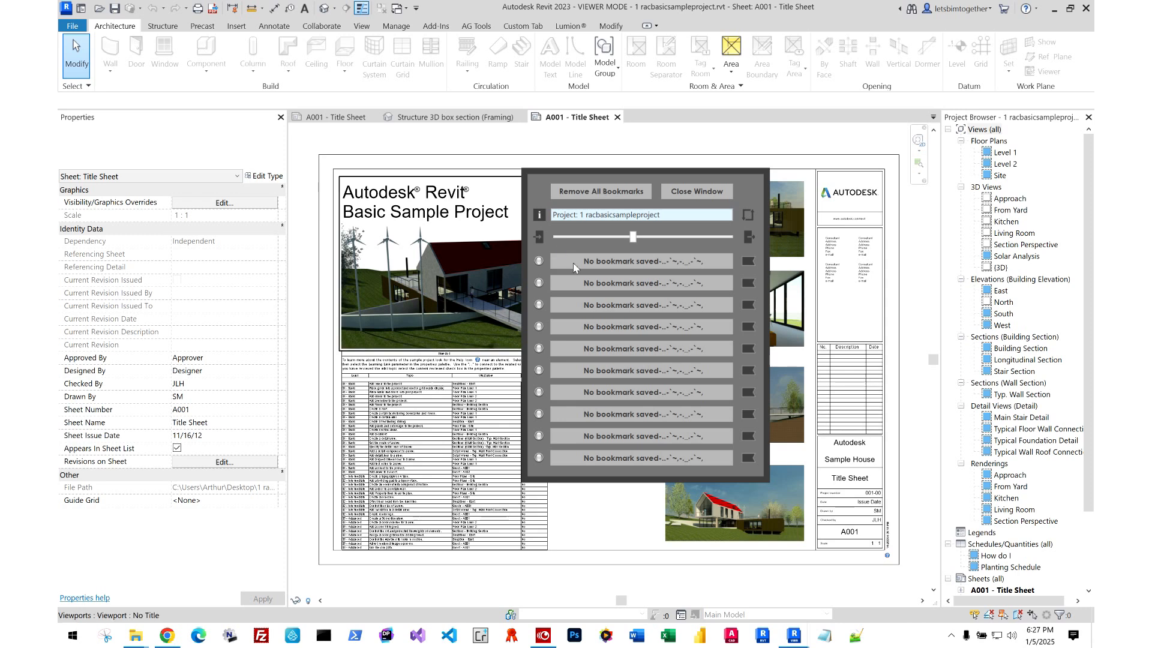
pyautogui.click(543, 240)
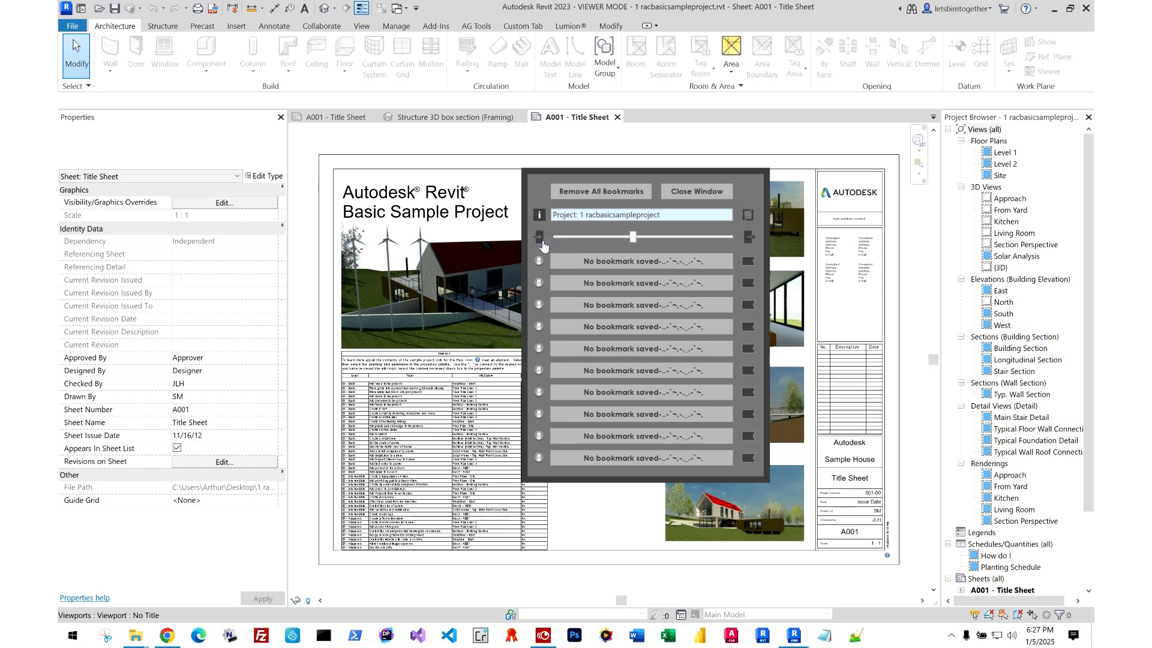
pyautogui.click(572, 336)
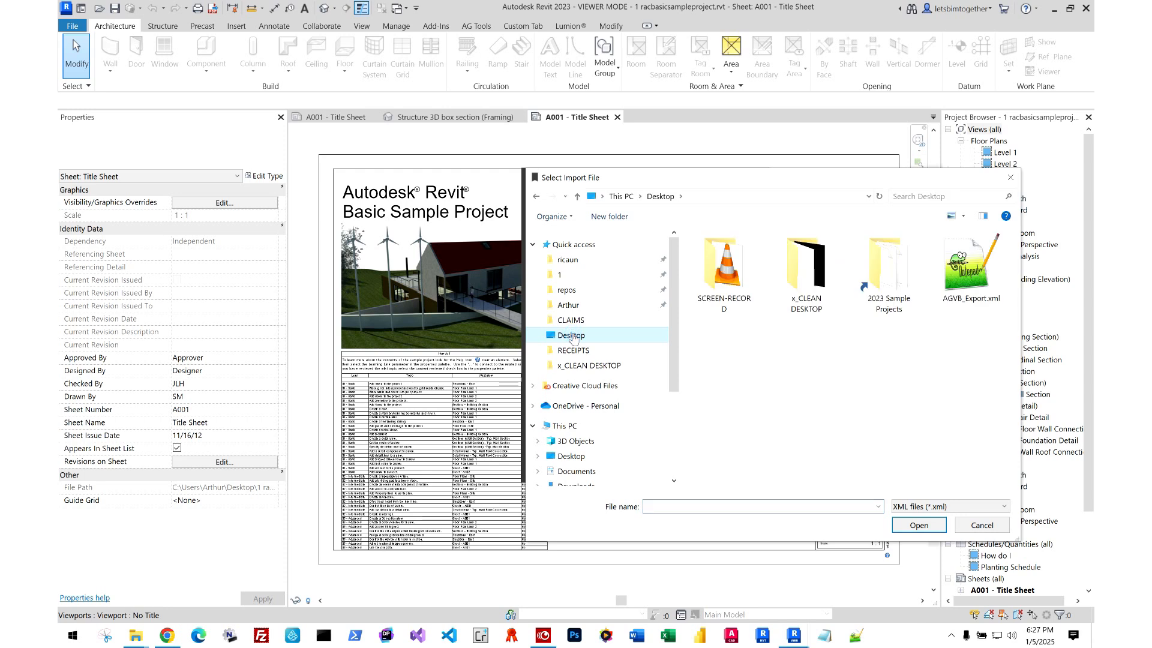
pyautogui.click(971, 270)
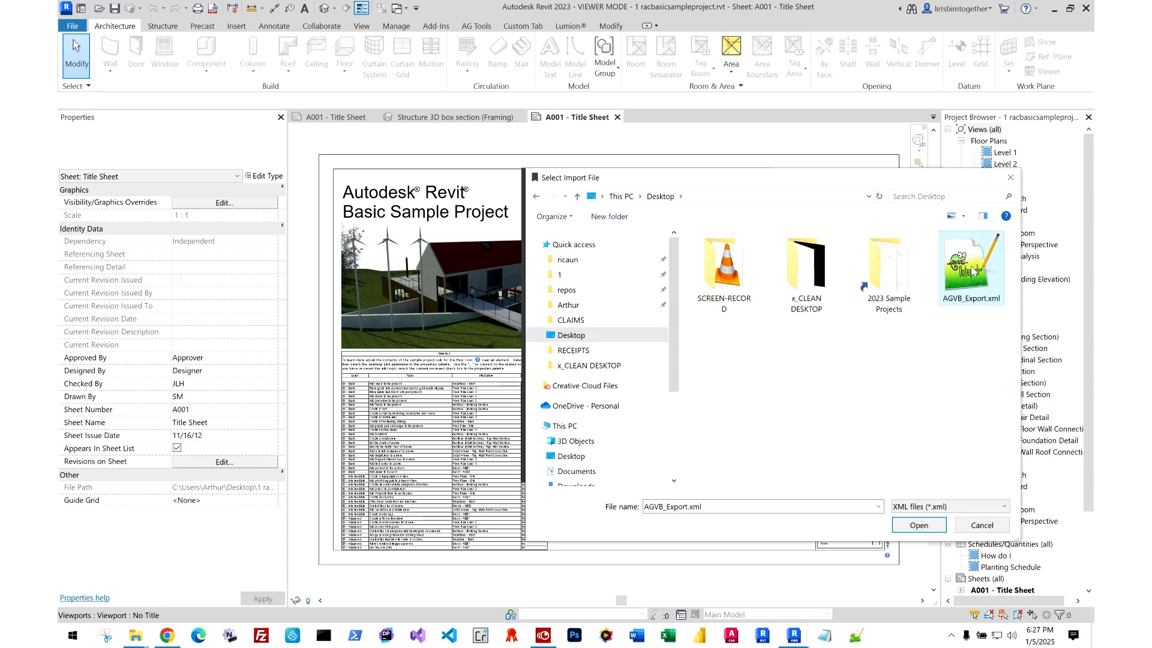
pyautogui.doubleClick(971, 270)
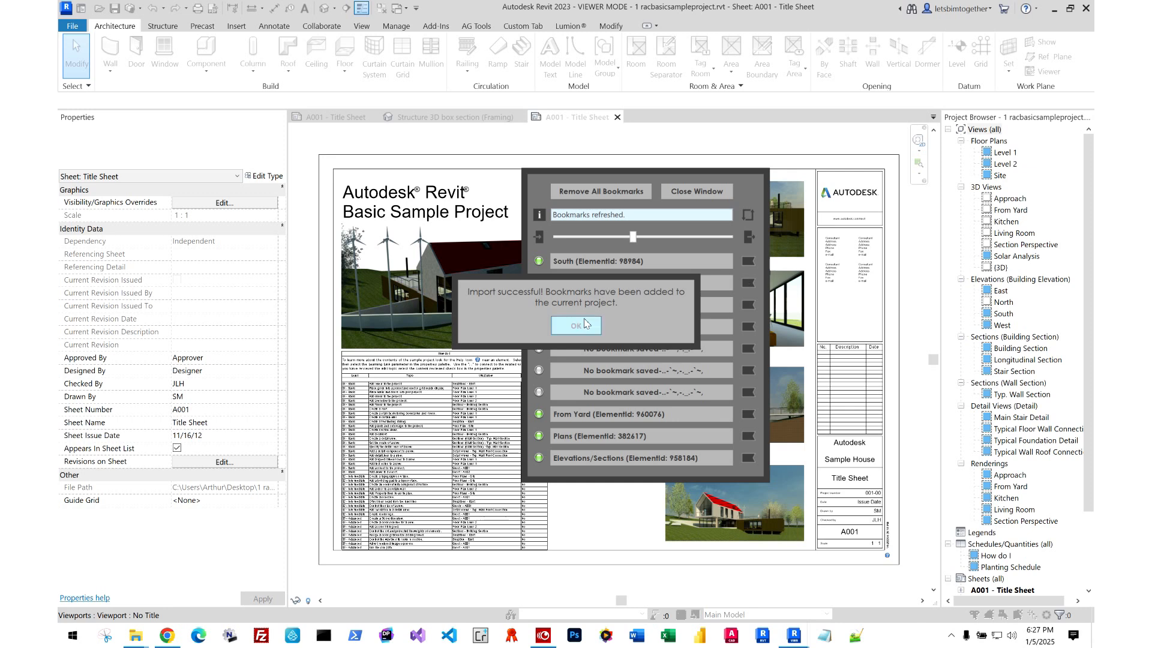
pyautogui.click(575, 325)
# - Extend the bookmark list to 16 slots and open the bookmarked Kitchen and Elev./ Stair Sections views in the project copy
pyautogui.moveTo(632, 236); pyautogui.dragTo(693, 236)
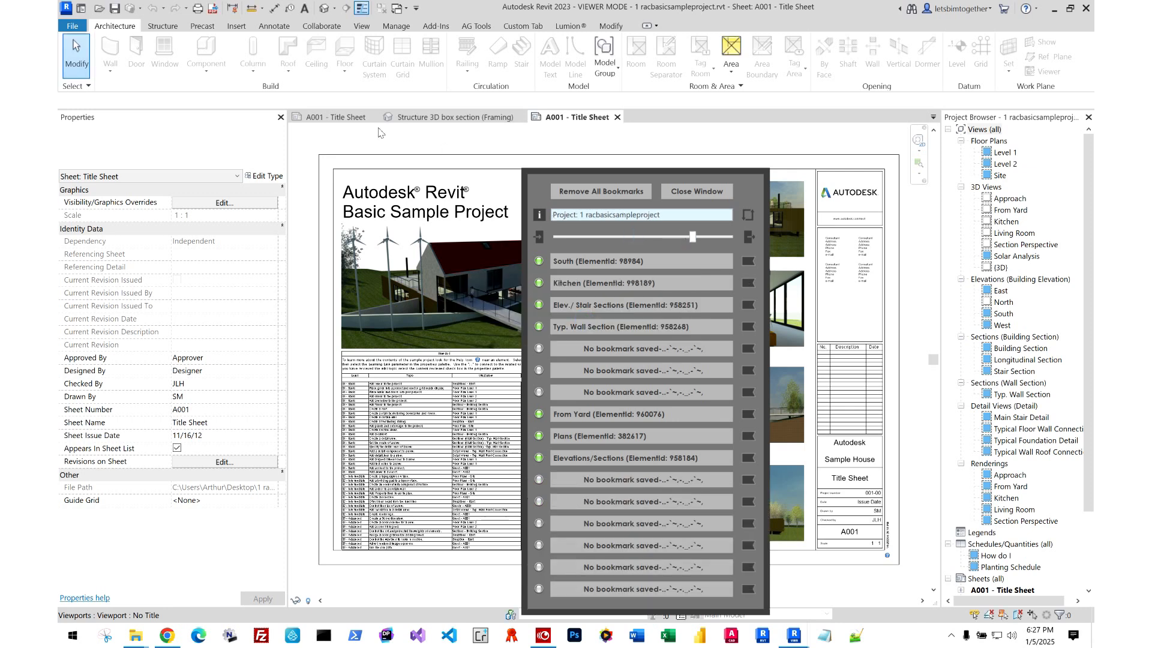
pyautogui.click(360, 117)
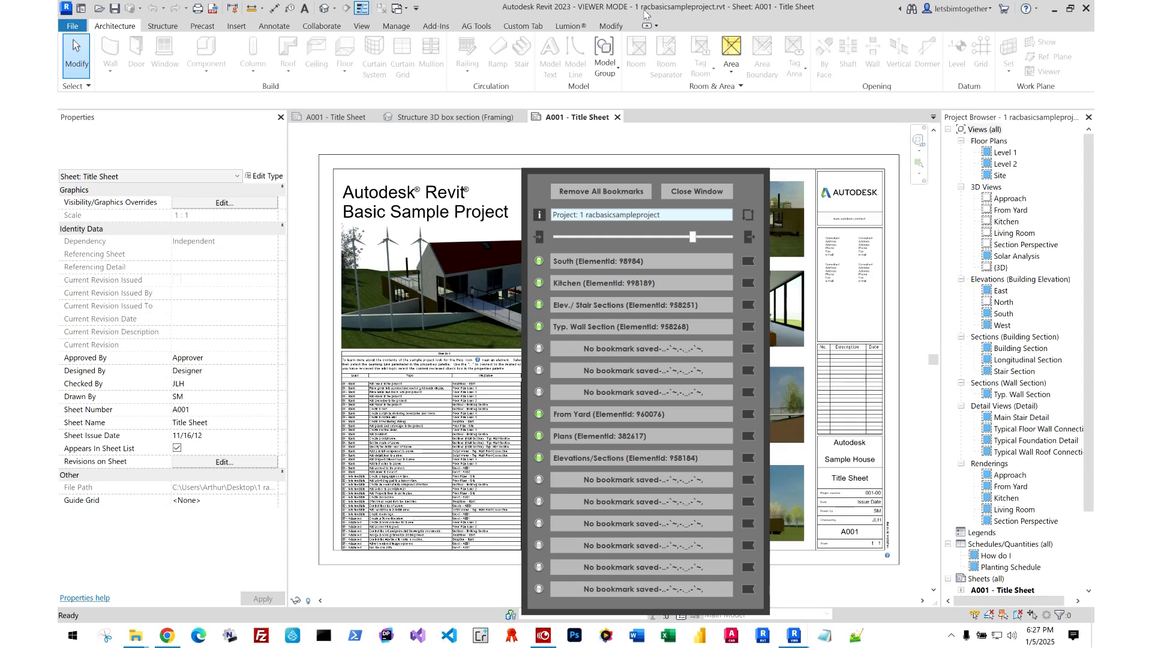
pyautogui.click(621, 282)
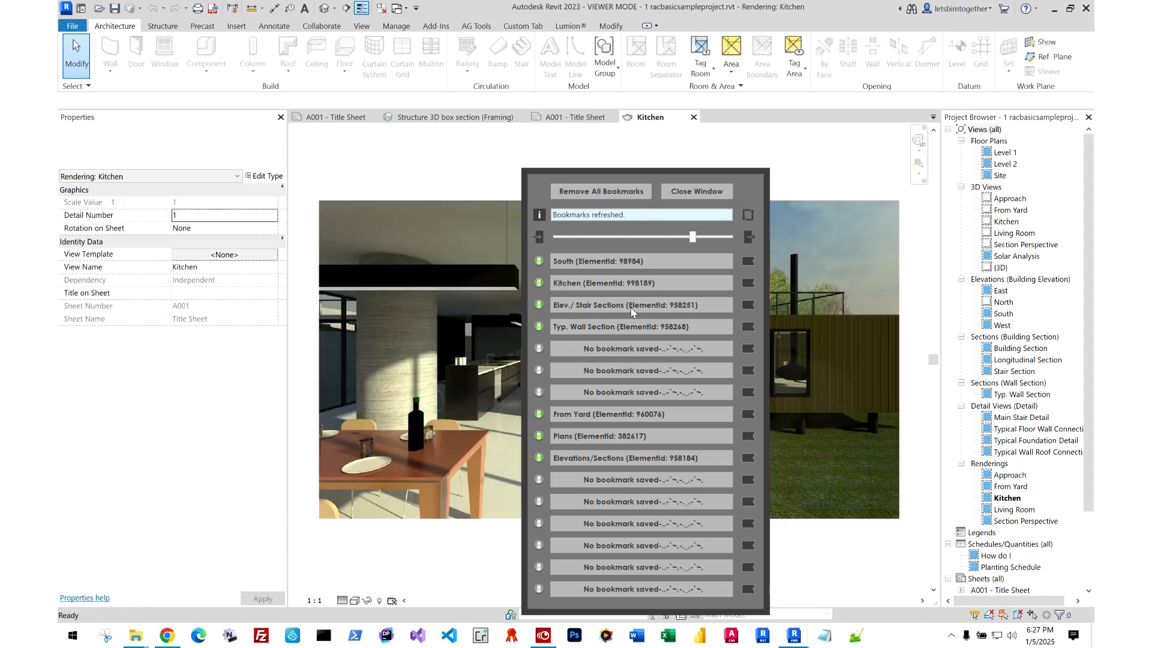
pyautogui.click(631, 305)
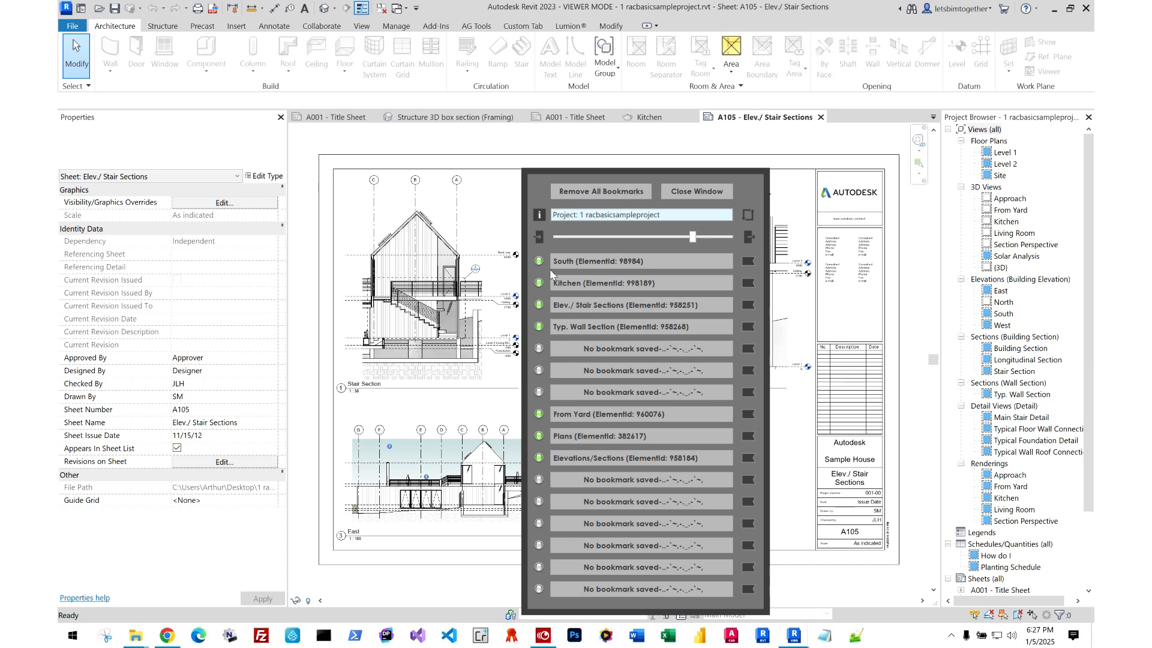
# - Bookmark the Level 1 floor plan in the fifth slot, and delete that view from the project copy
pyautogui.click(1006, 153)
pyautogui.doubleClick(1006, 153)
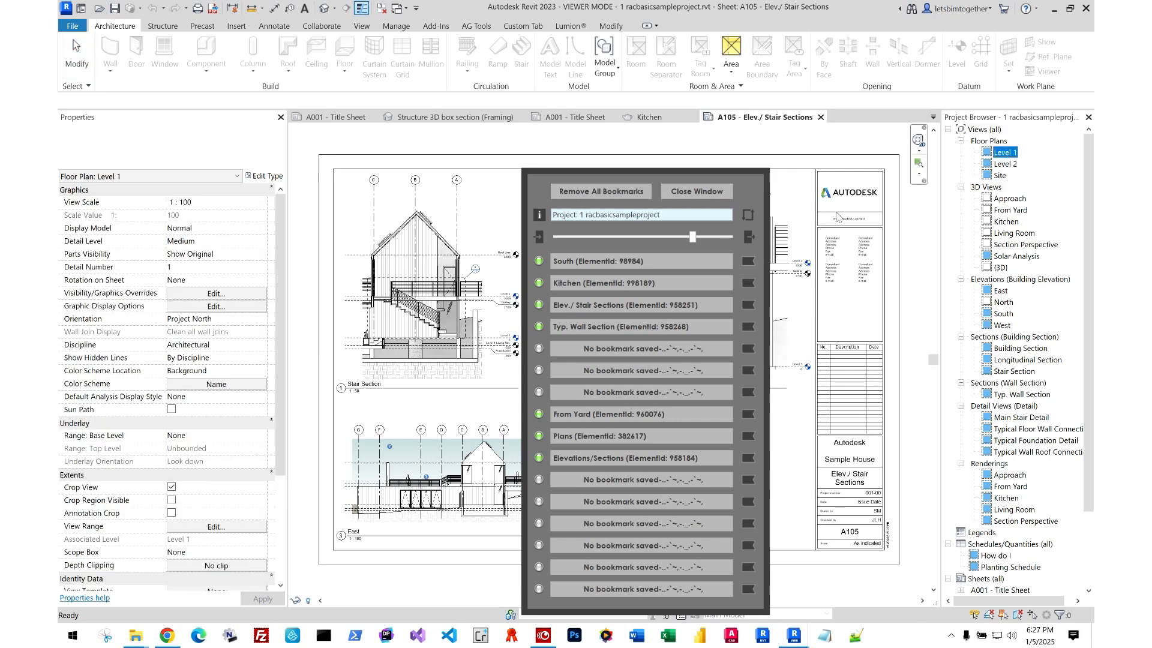
pyautogui.click(749, 348)
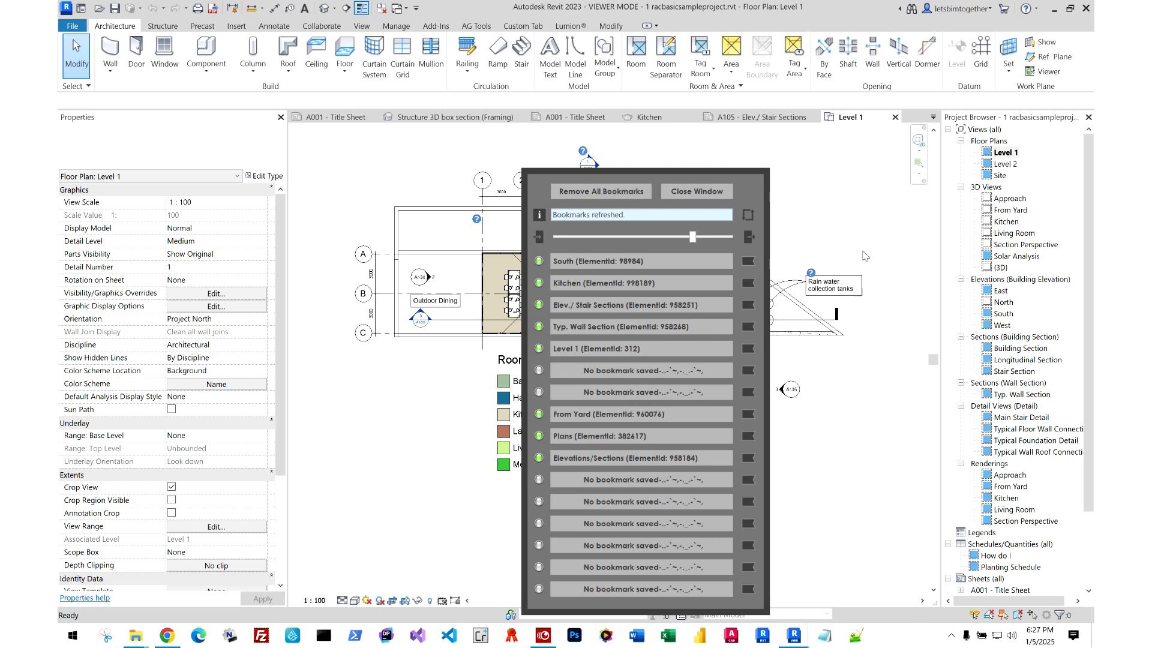
pyautogui.rightClick(990, 154)
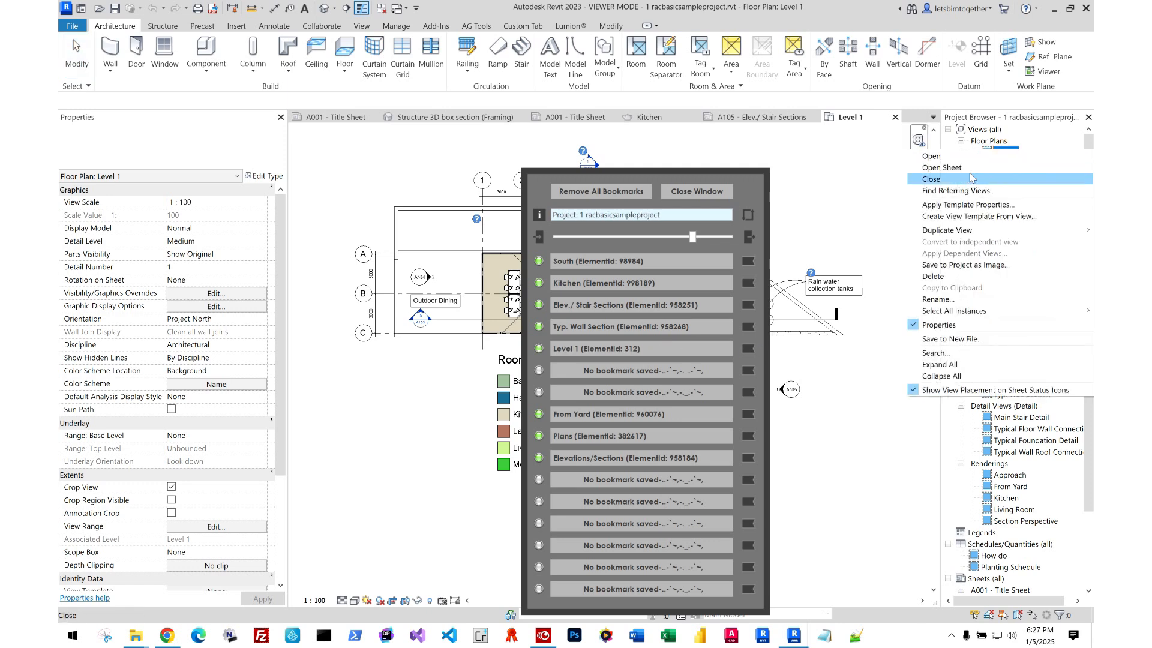
pyautogui.click(959, 276)
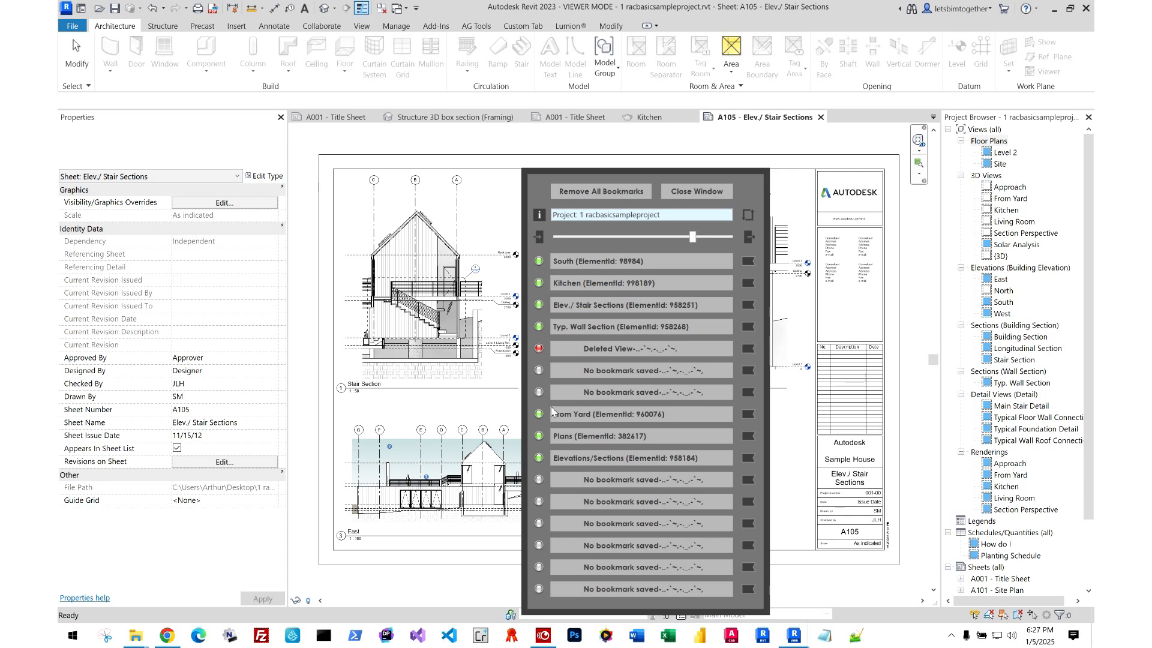
# - Move the bookmark window upward over the sheet and shorten its list to 15 slots
pyautogui.moveTo(763, 190); pyautogui.dragTo(745, 117)
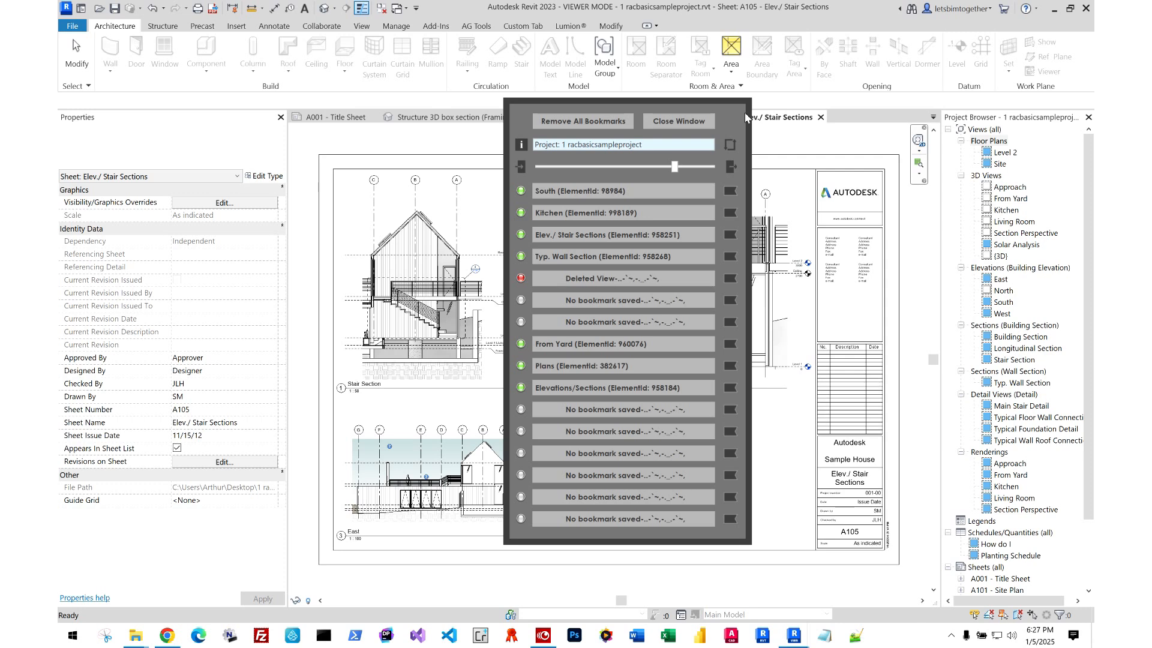
pyautogui.moveTo(675, 166); pyautogui.dragTo(634, 167)
pyautogui.click(664, 167)
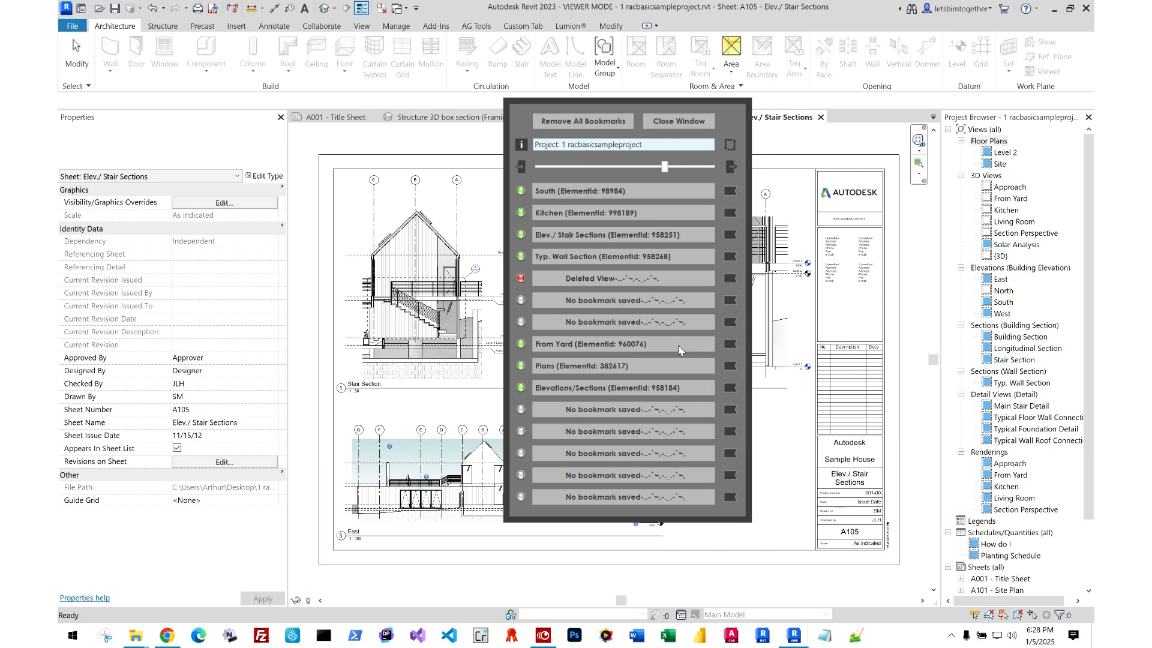
# - Switch to Chrome and open letsbimtogether.com in the new tab
pyautogui.click(167, 636)
pyautogui.click(391, 12)
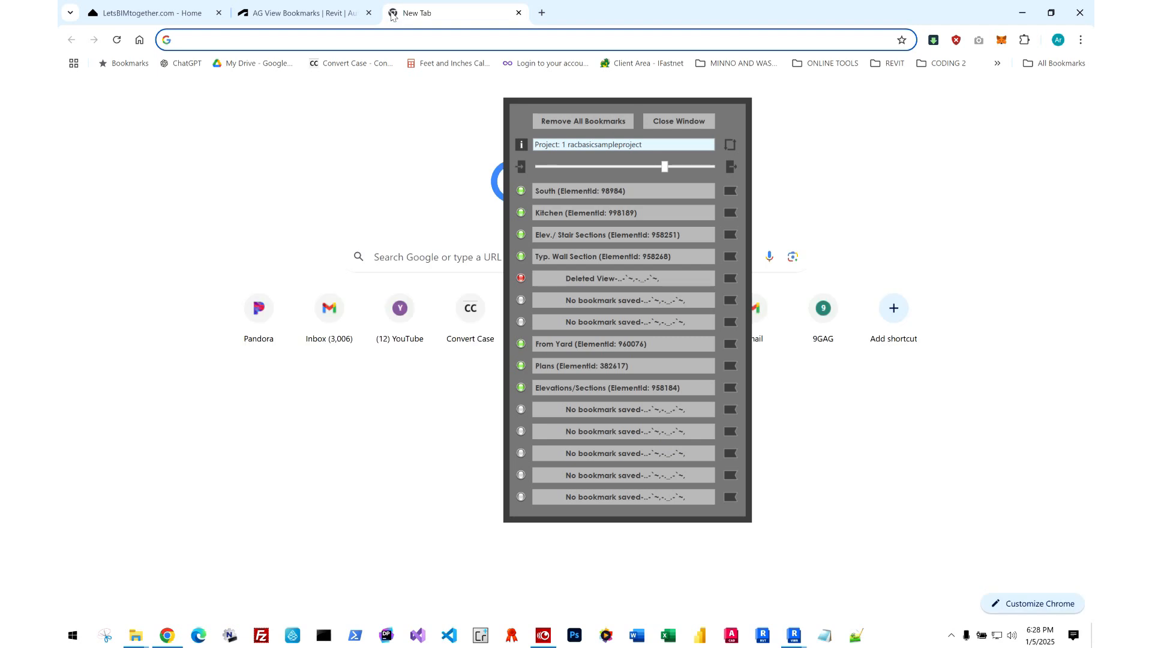
pyautogui.write('letsb')
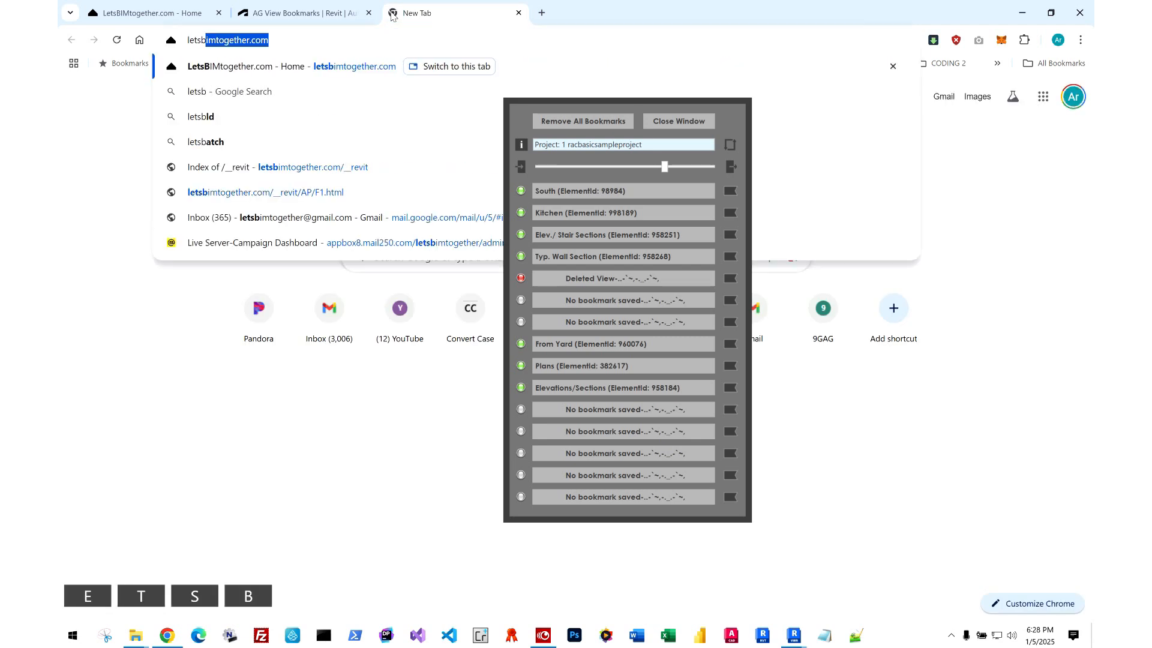
pyautogui.press('Return')
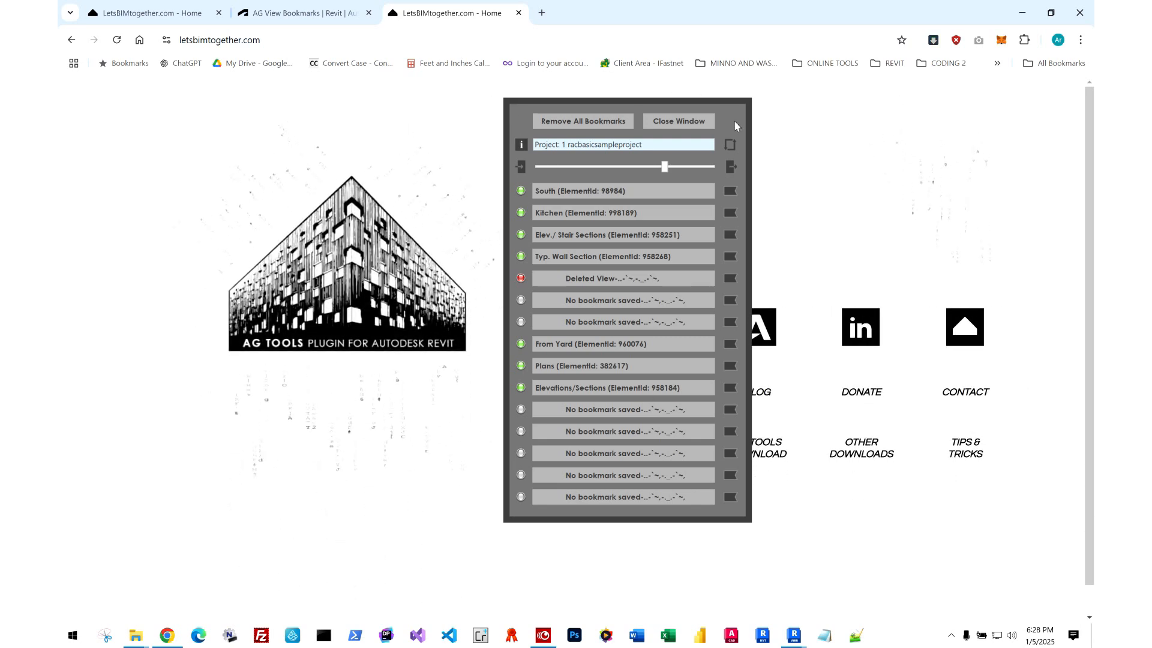
# - Move the bookmark window aside, switch back to Revit, and hide the AG View Bookmarks window
pyautogui.moveTo(736, 121); pyautogui.dragTo(983, 180)
pyautogui.moveTo(788, 638)
pyautogui.click(763, 582)
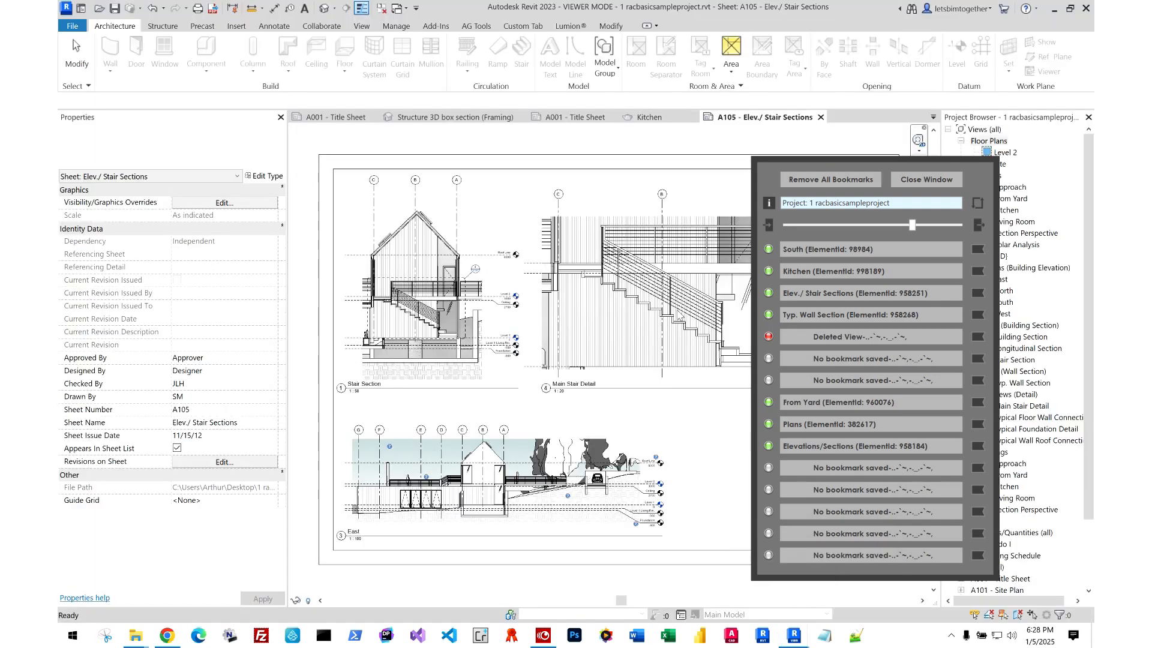
pyautogui.click(484, 27)
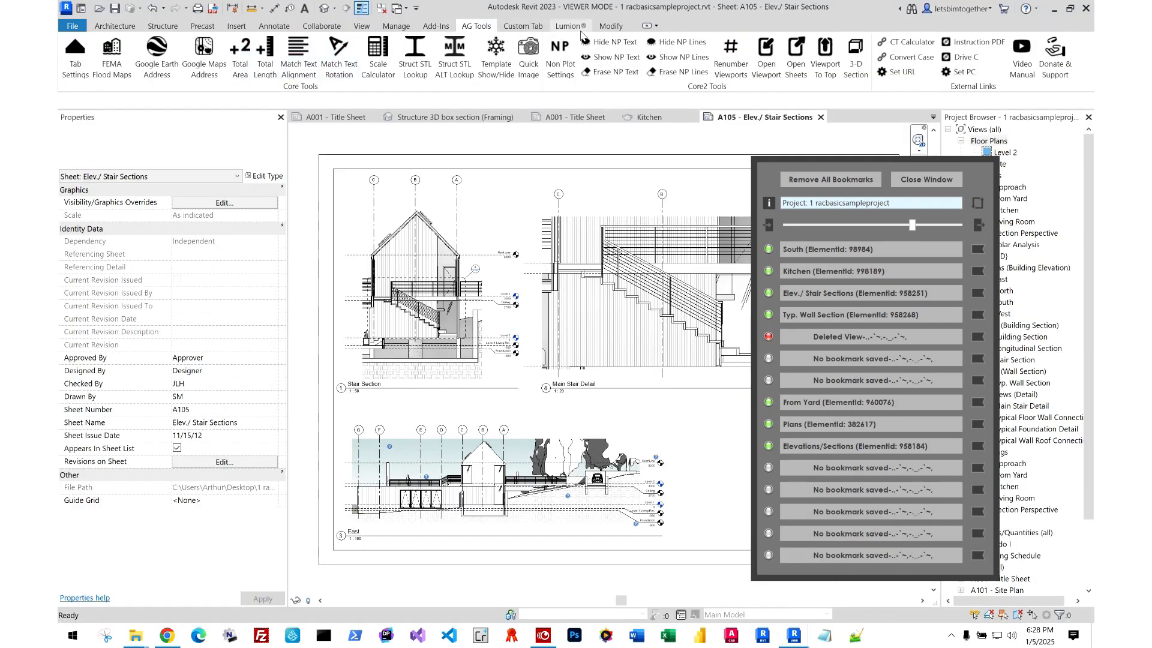
pyautogui.click(559, 28)
pyautogui.click(236, 60)
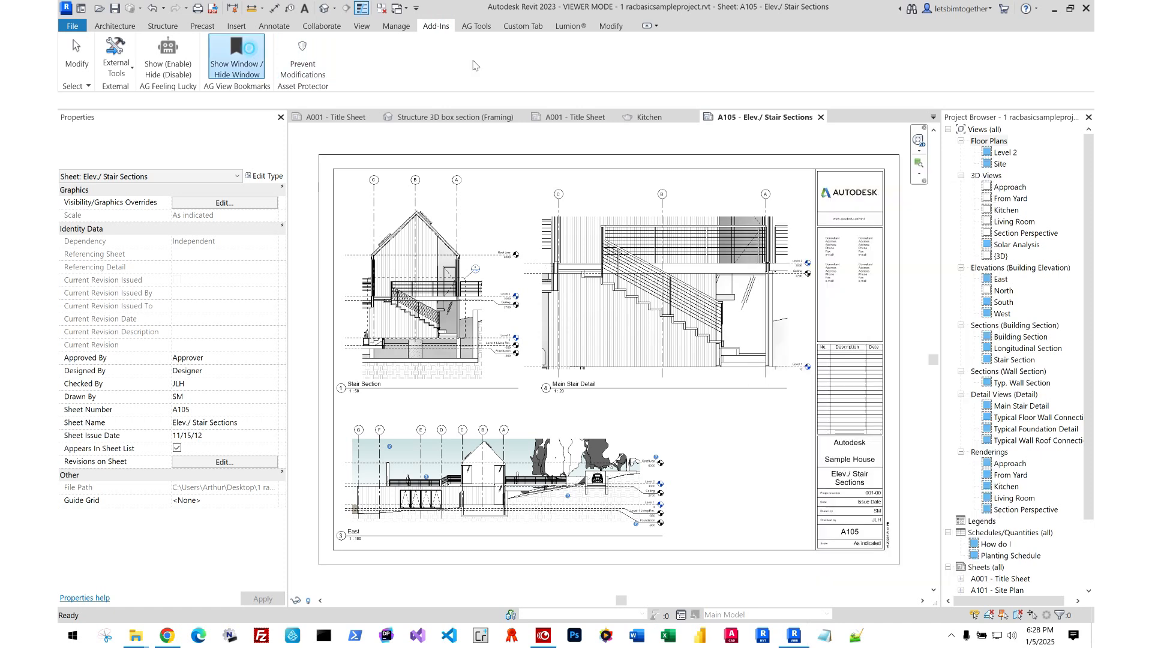
# - Return to the letsbimtogether.com page in Chrome and open the publisher's Autodesk App Store page to view its apps
pyautogui.click(1054, 9)
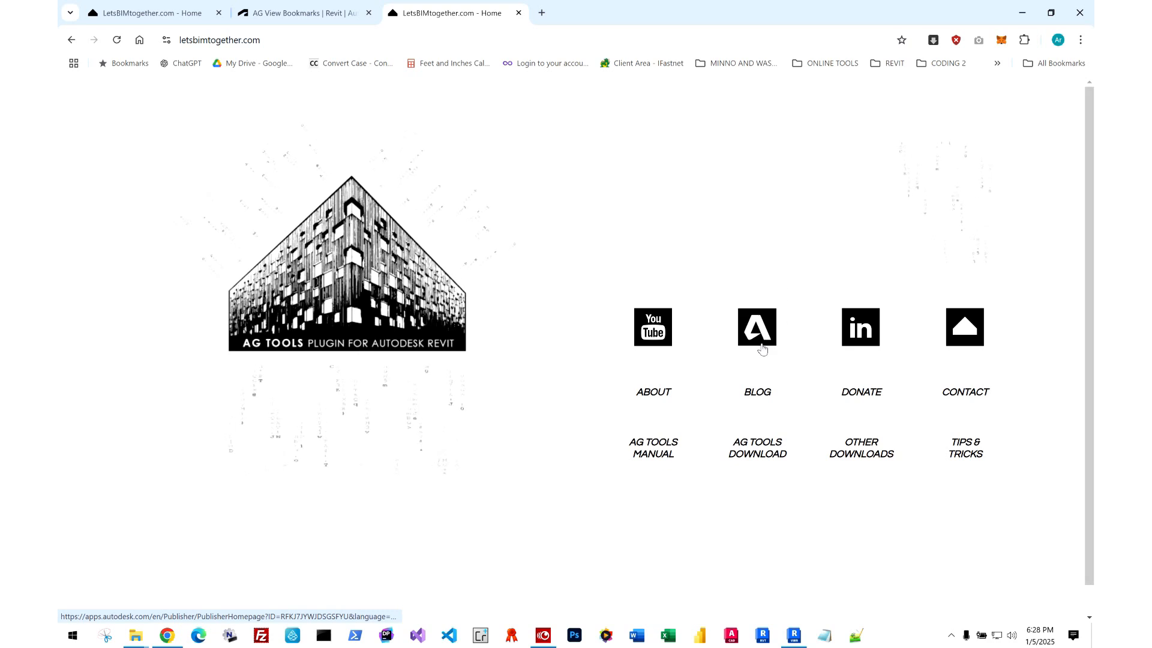
pyautogui.click(786, 318)
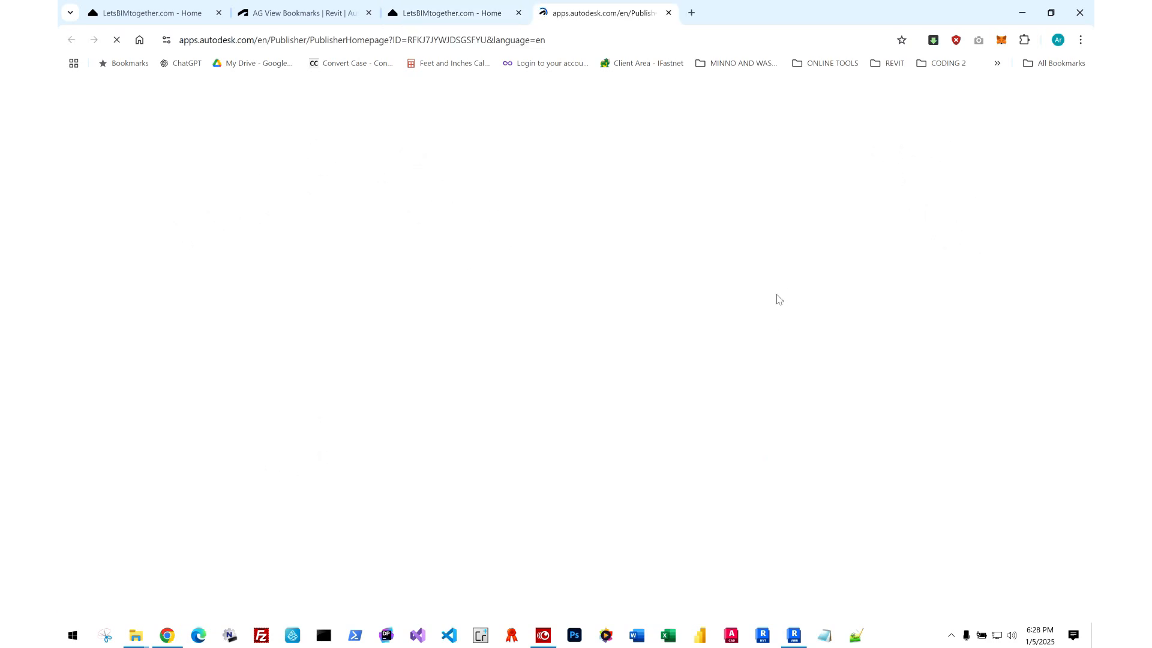
pyautogui.scroll(-1, 619, 266)
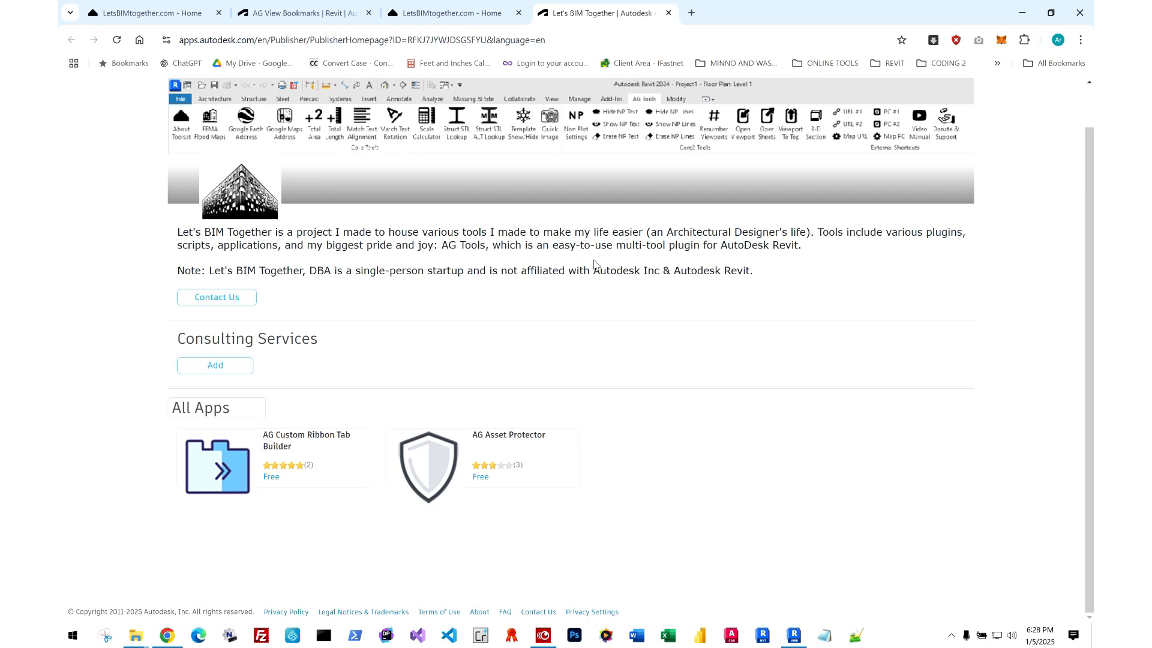
# - Examine the AG View Bookmarks store page, including its description and the enlarged annotated screenshot of the bookmark window
pyautogui.click(304, 13)
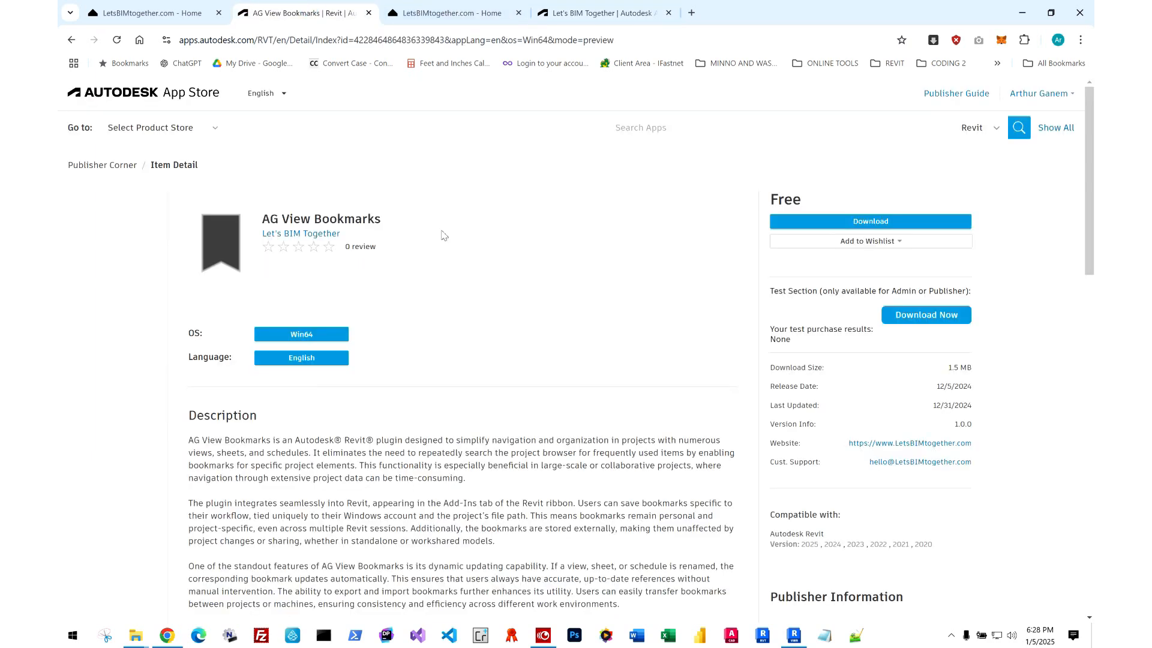
pyautogui.scroll(-10, 720, 234)
pyautogui.scroll(-4, 743, 288)
pyautogui.scroll(20, 743, 276)
pyautogui.scroll(-15, 532, 232)
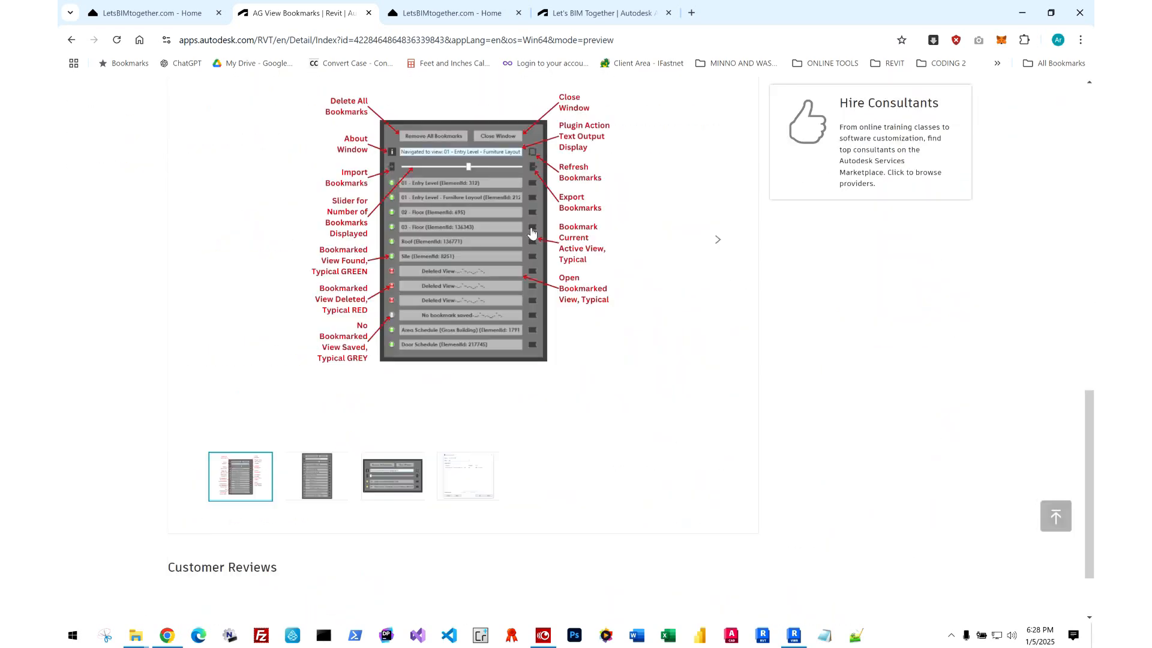
pyautogui.click(531, 232)
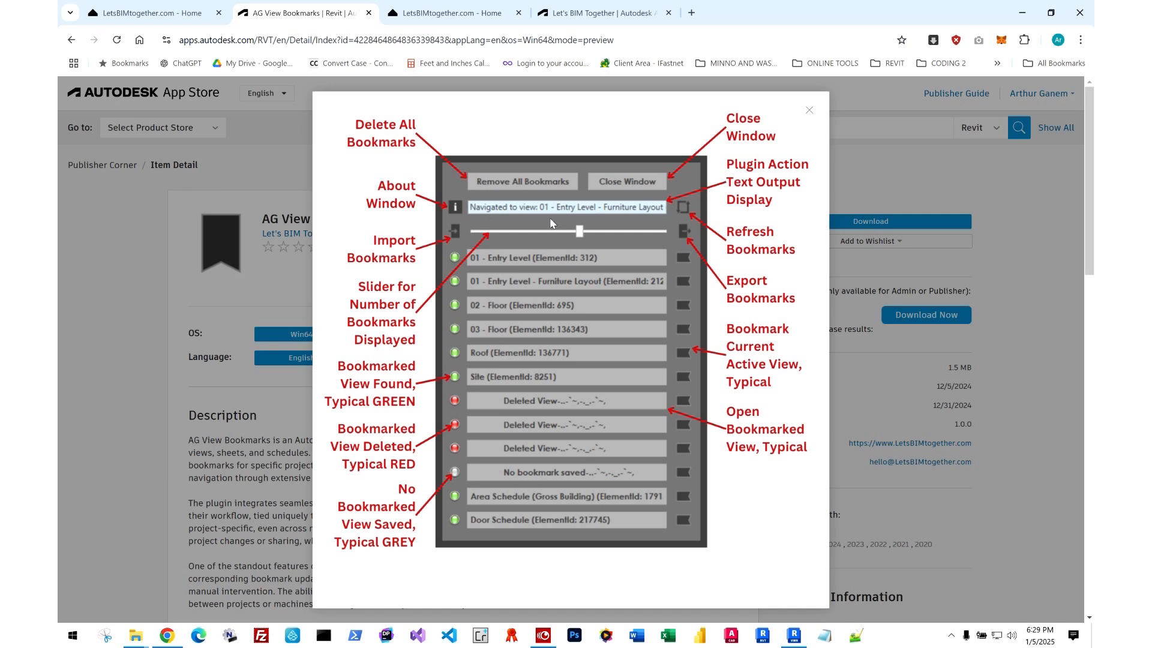
pyautogui.click(1011, 461)
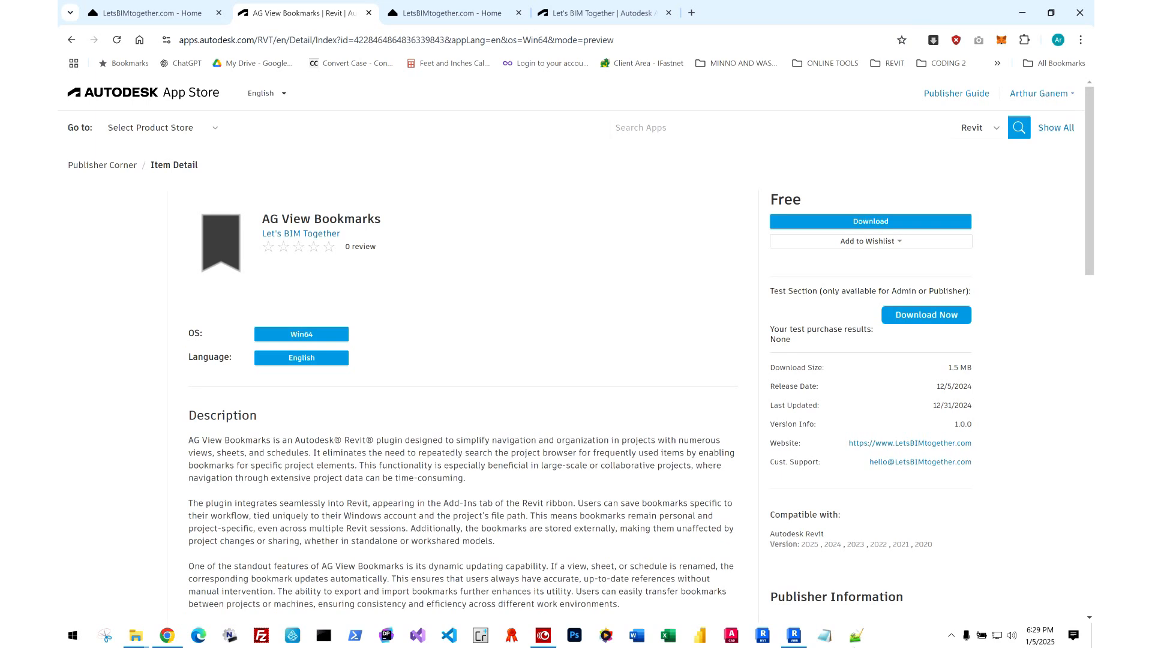
# - Switch back to Revit, zoom out on the A105 sheet, and close the inactive views
pyautogui.click(798, 639)
pyautogui.scroll(-3, 578, 261)
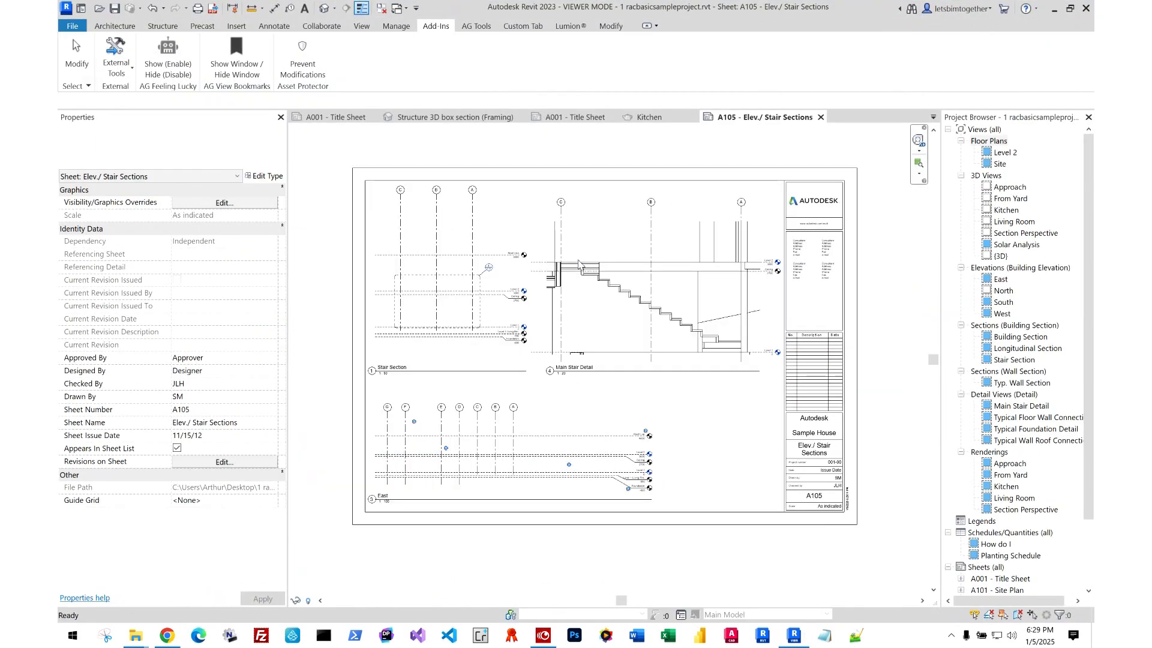
pyautogui.click(382, 8)
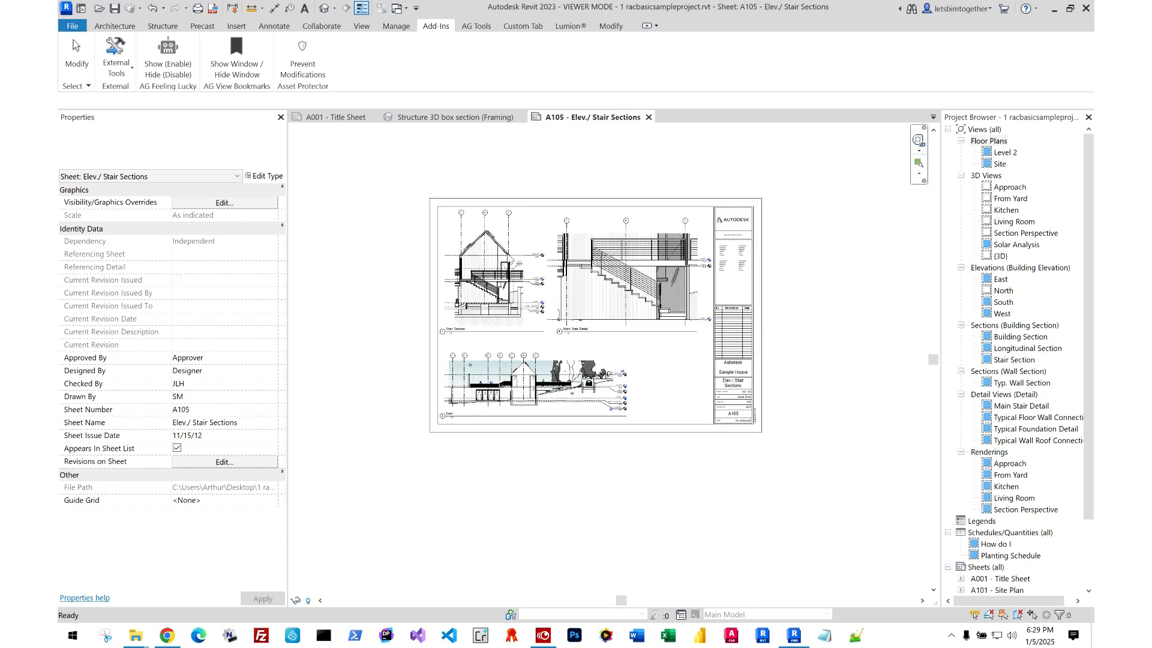
# - Switch to Chrome and enlarge the annotated bookmark window screenshot on the AG View Bookmarks store page
pyautogui.click(171, 634)
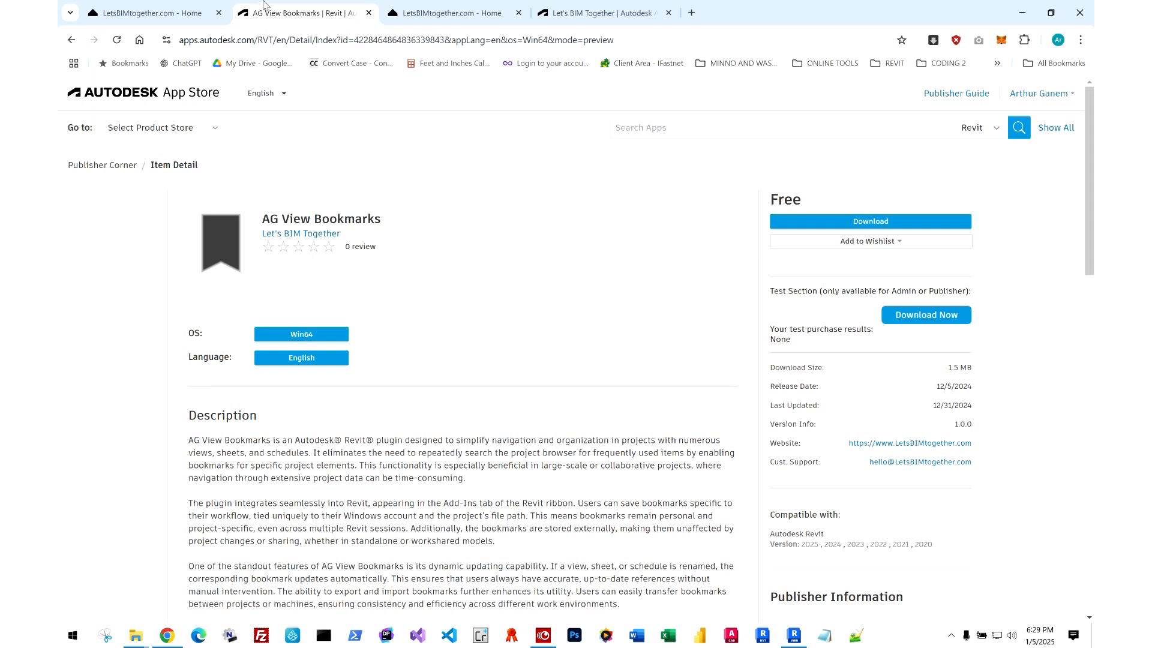
pyautogui.scroll(-10, 550, 451)
pyautogui.click(523, 490)
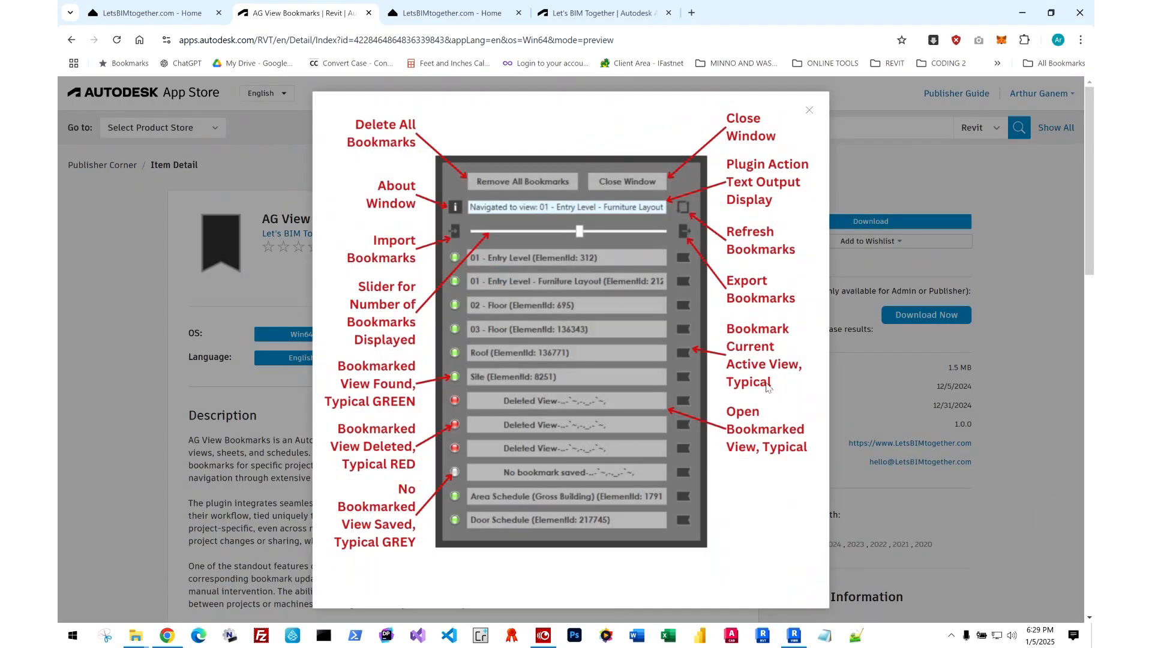
# - Close the annotated screenshot on the store page and enlarge the listing's Keyboard Shortcuts screenshot
pyautogui.click(293, 459)
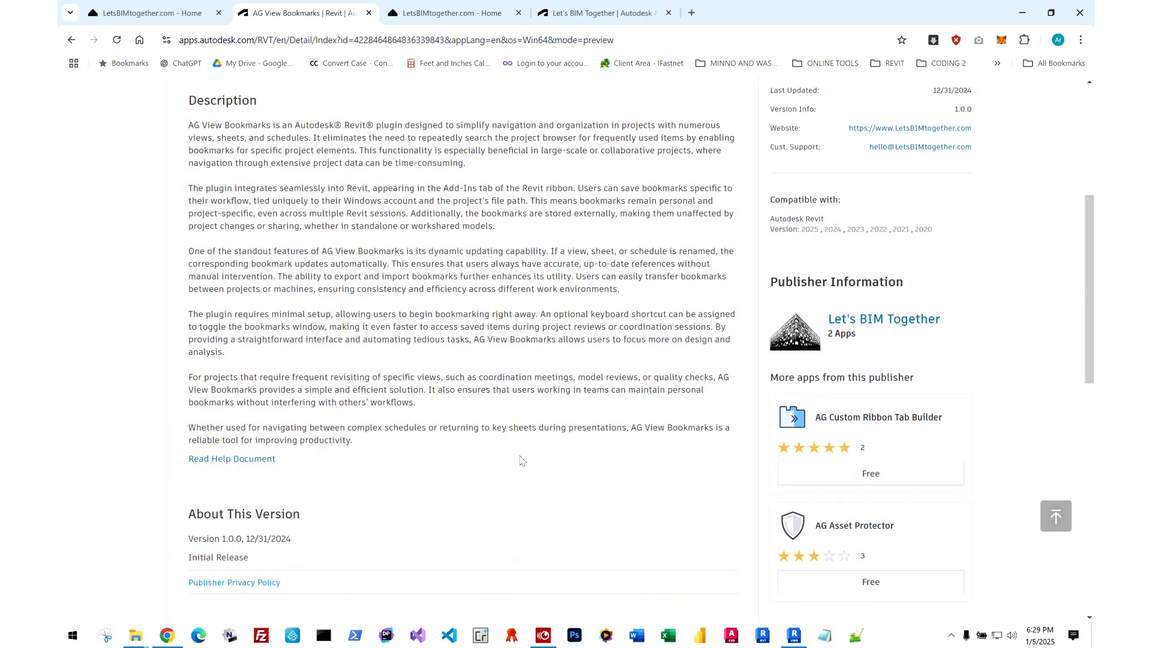
pyautogui.scroll(-5, 497, 474)
pyautogui.click(468, 384)
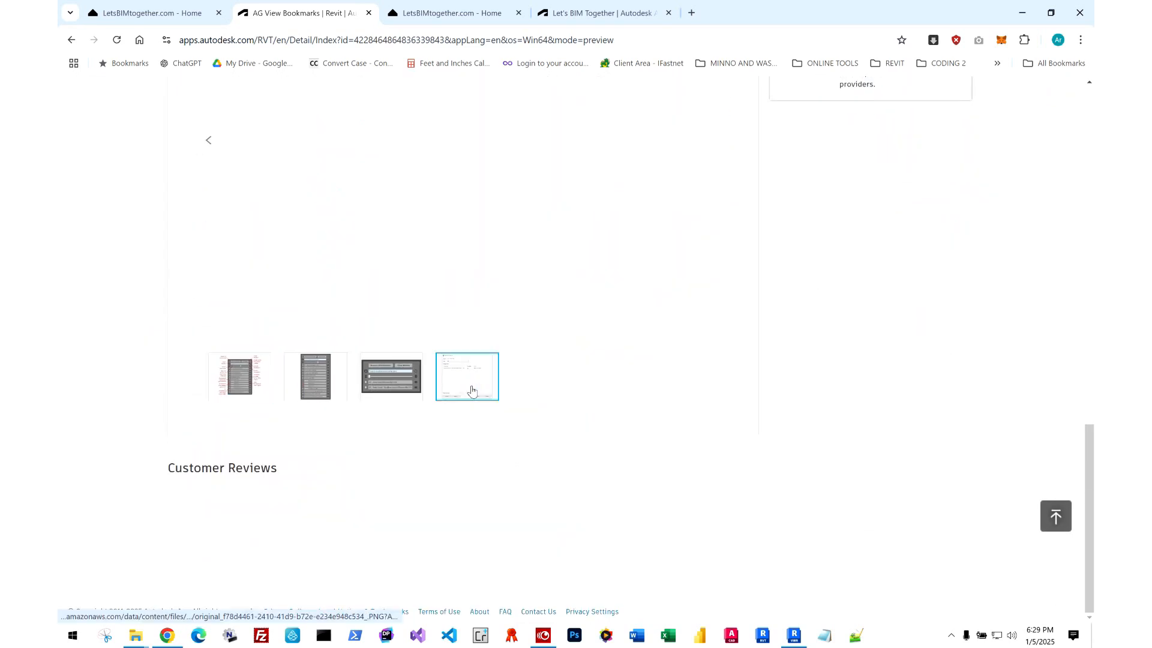
pyautogui.scroll(2, 457, 222)
pyautogui.click(430, 285)
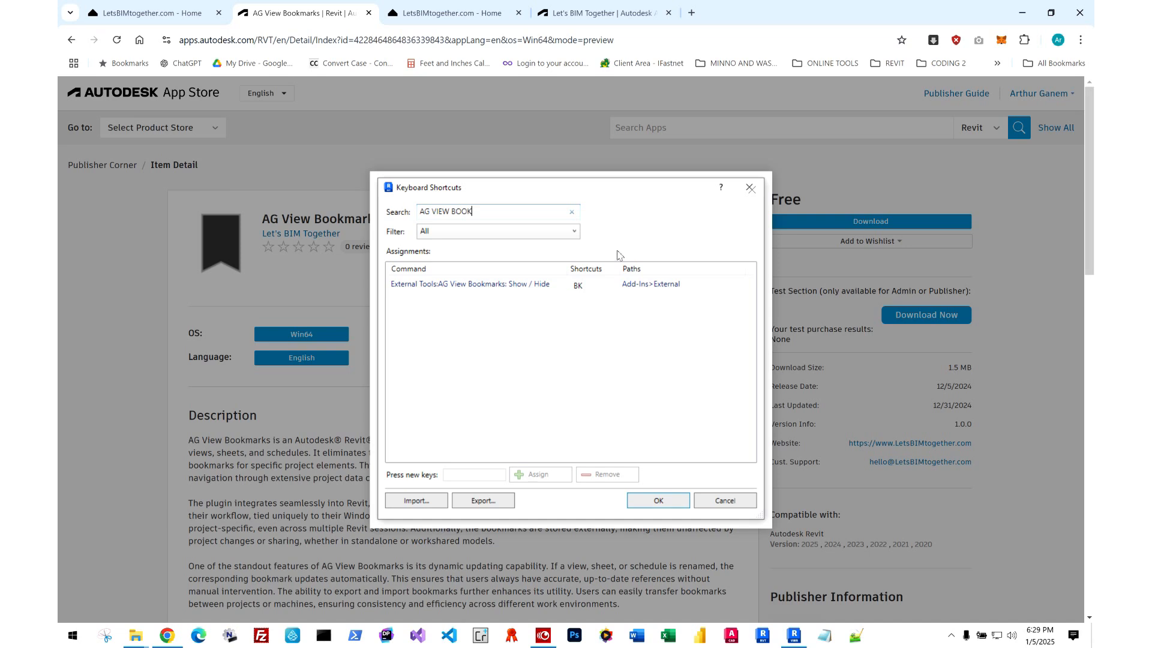
# - Switch to Revit and open the Keyboard Shortcuts settings
pyautogui.click(792, 637)
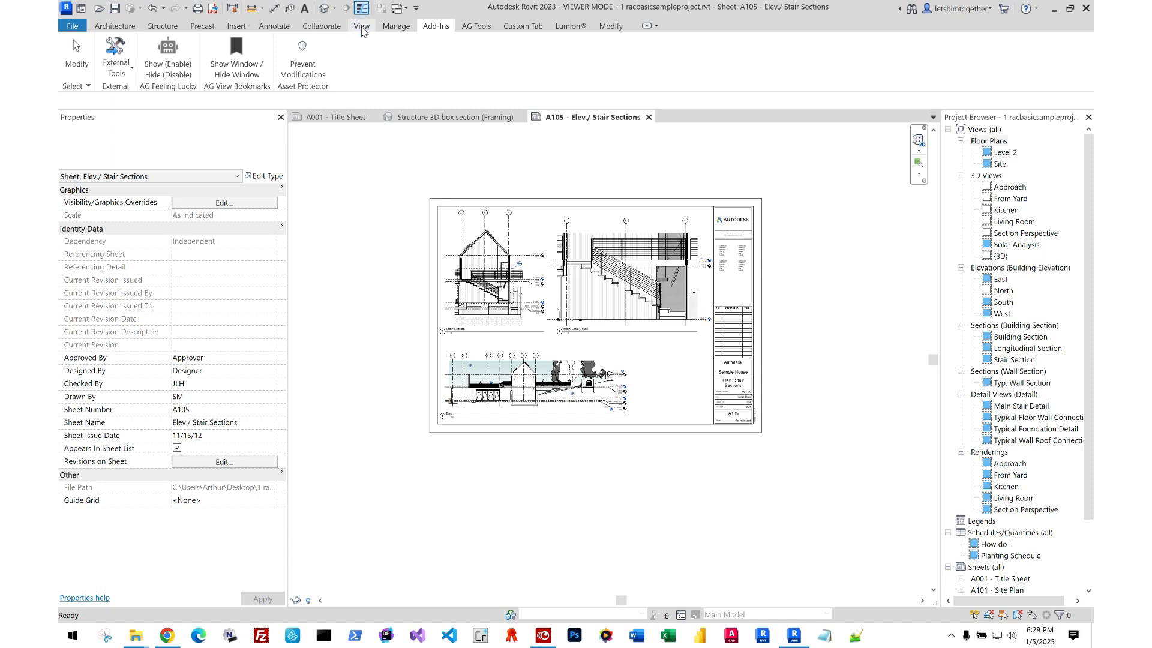
pyautogui.click(362, 28)
pyautogui.click(1069, 75)
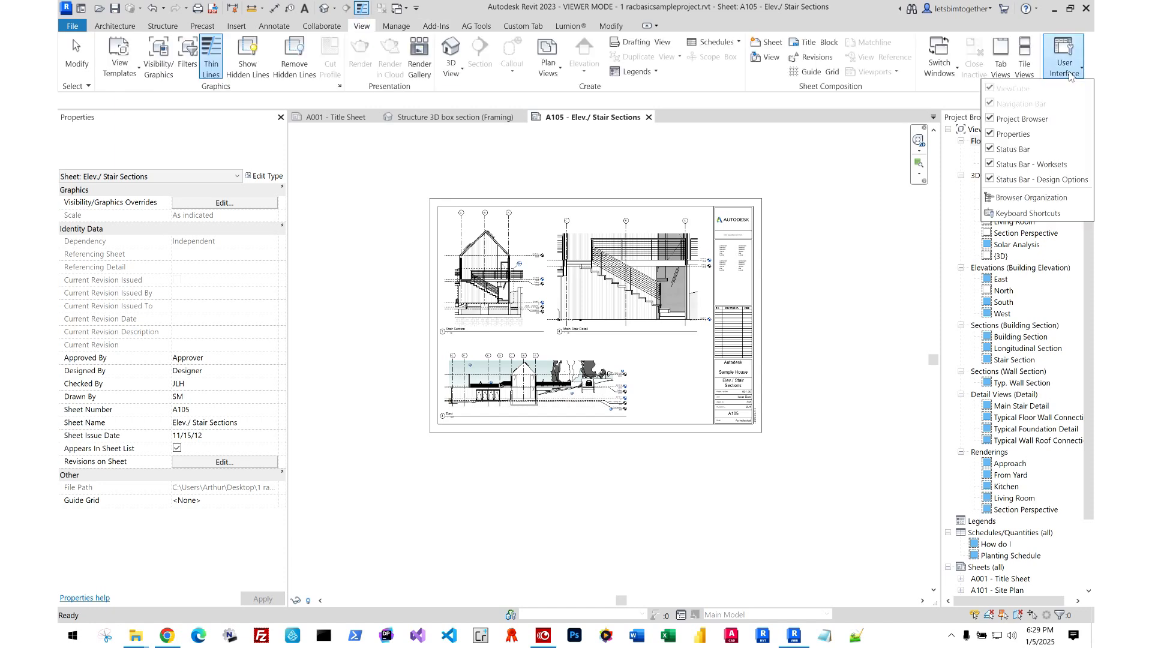
pyautogui.click(1056, 221)
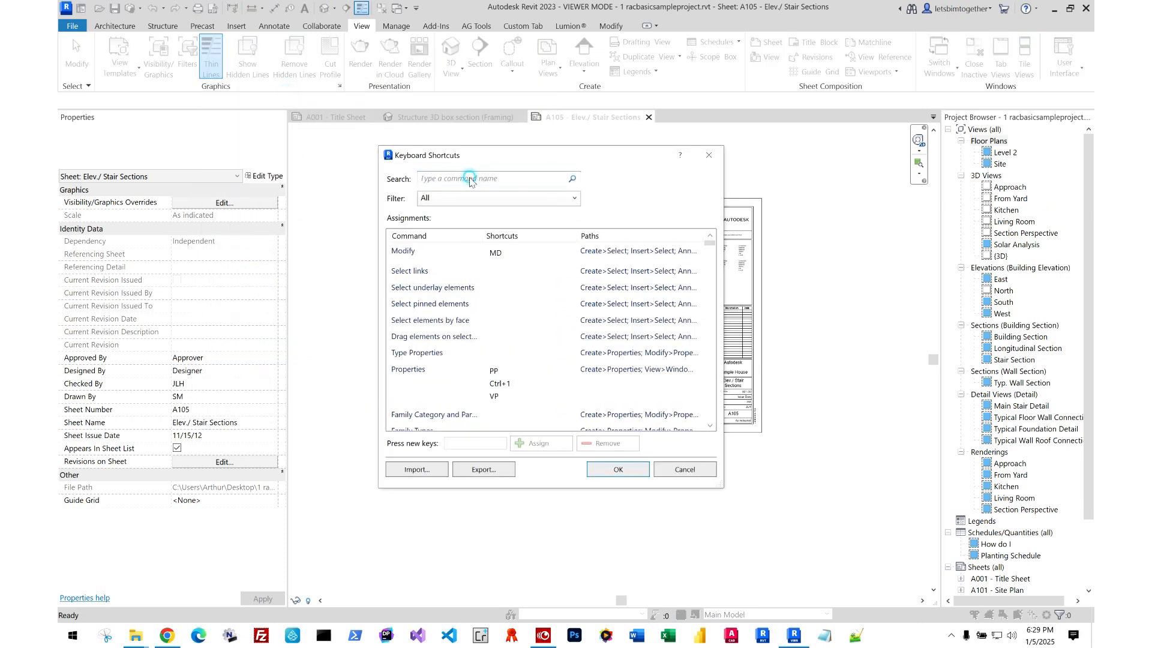
# - Search the shortcut commands for "ag vie" and widen the Command column to read the full AG View Bookmarks command name
pyautogui.write('ag ')
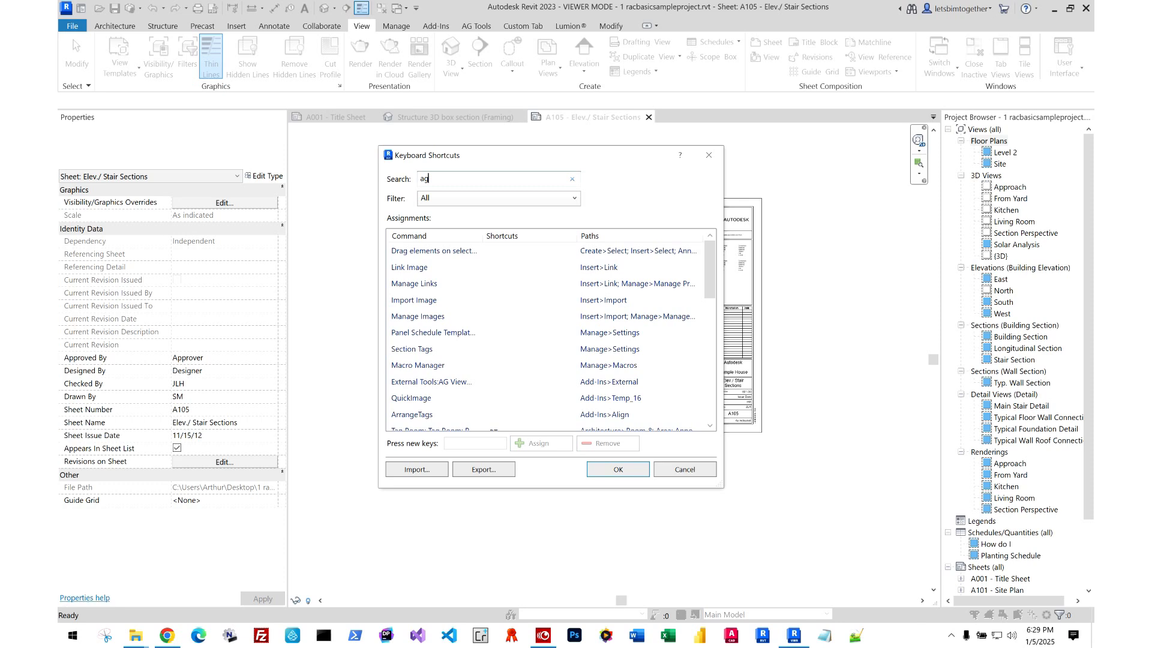
pyautogui.write('bdo')
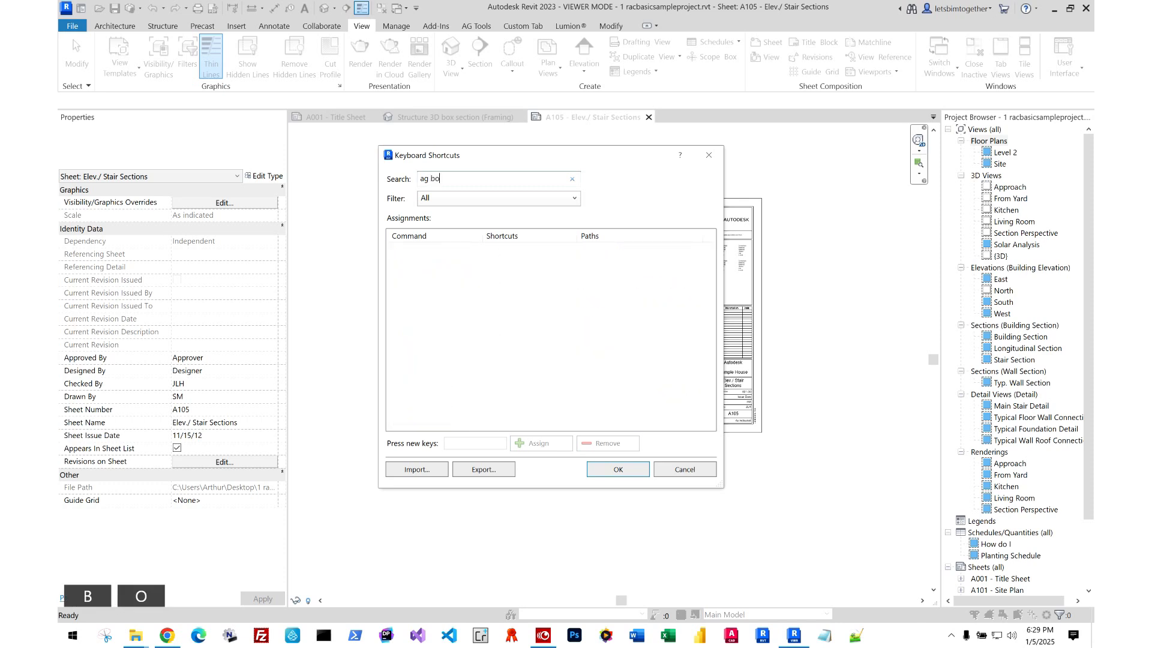
pyautogui.press('BackSpace')
pyautogui.press('BackSpace')
pyautogui.press('BackSpace')
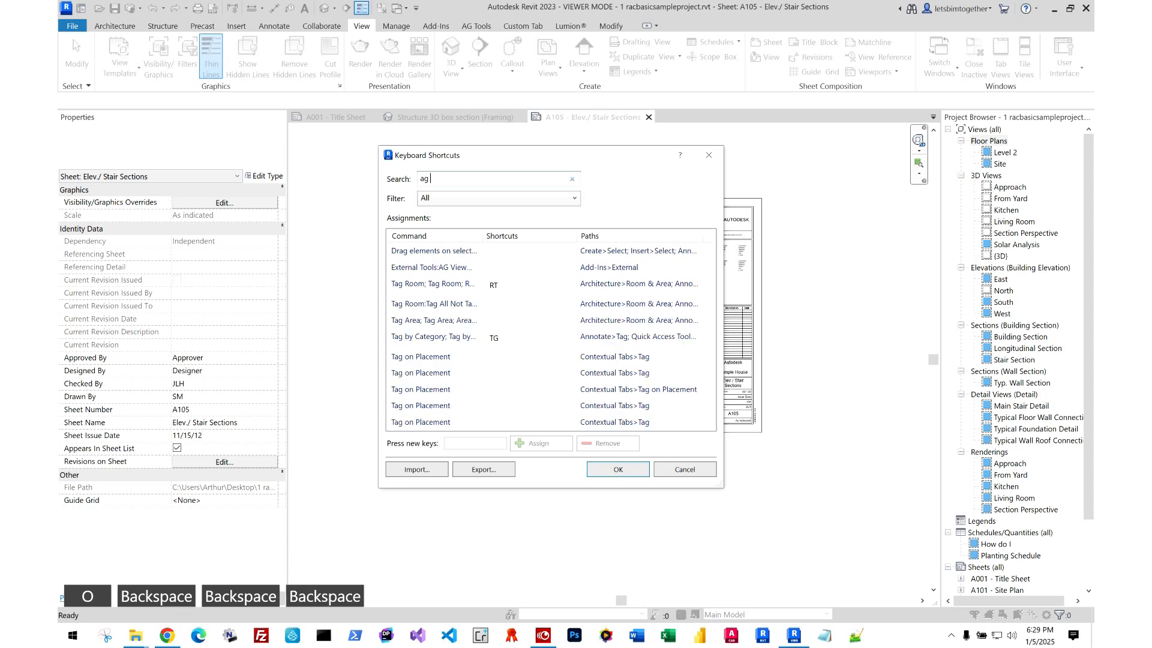
pyautogui.write('vie')
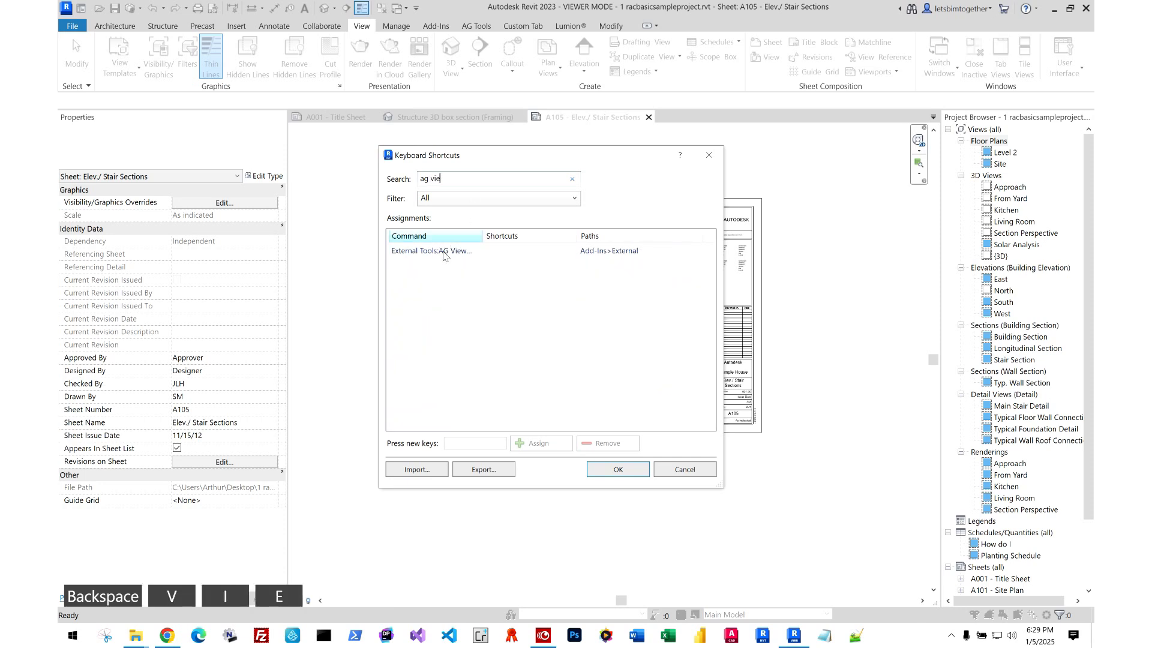
pyautogui.moveTo(483, 236); pyautogui.dragTo(593, 256)
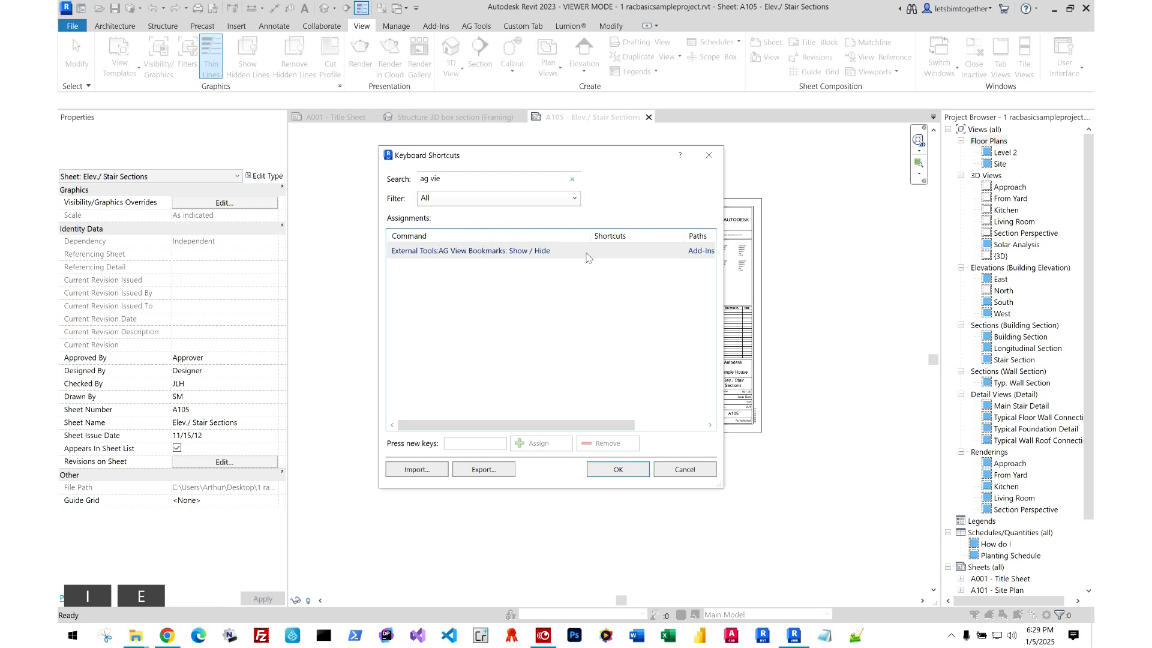
# - Assign the keyboard shortcut BK to the AG View Bookmarks: Show / Hide command and confirm the settings
pyautogui.click(455, 444)
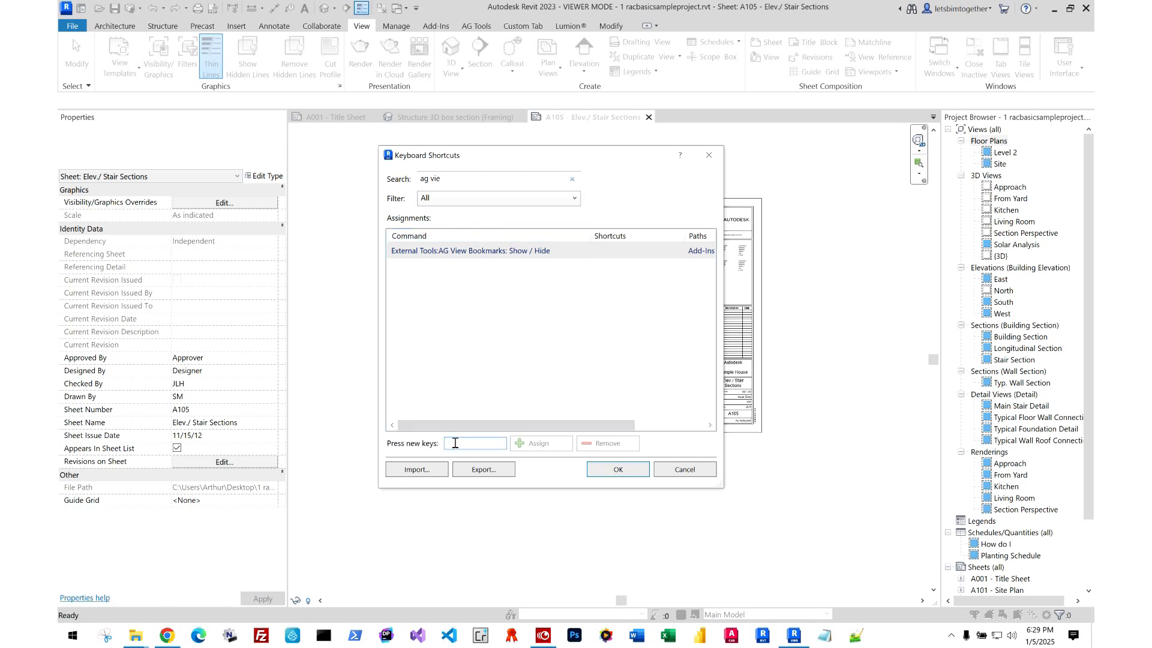
pyautogui.write('BK')
pyautogui.click(553, 451)
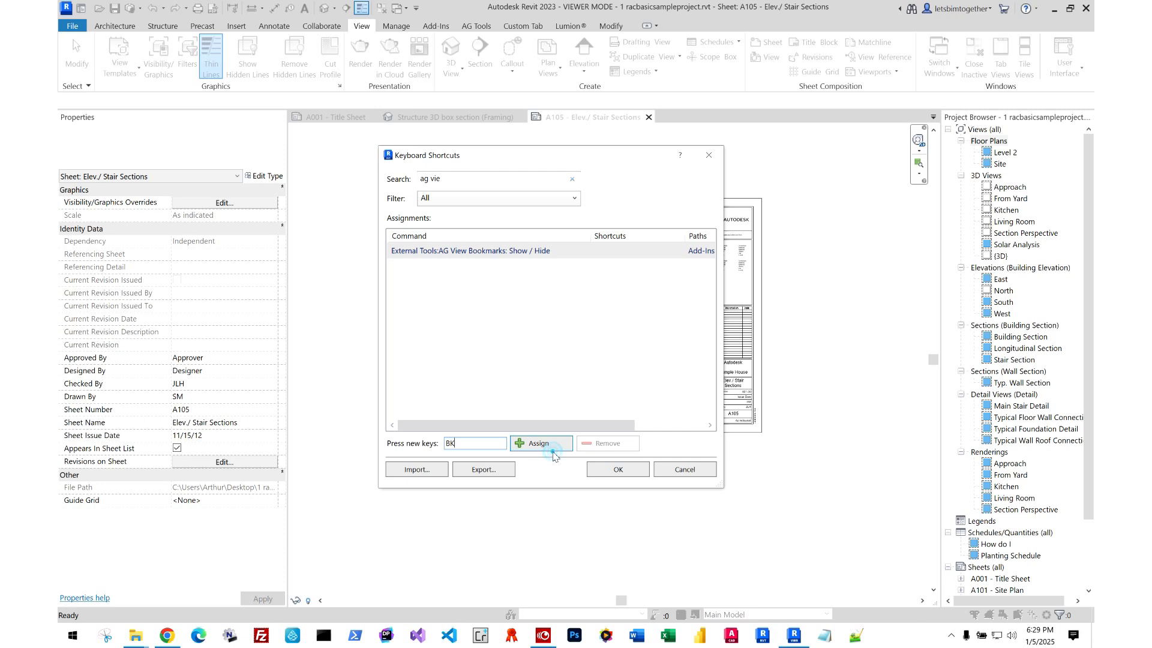
pyautogui.click(618, 469)
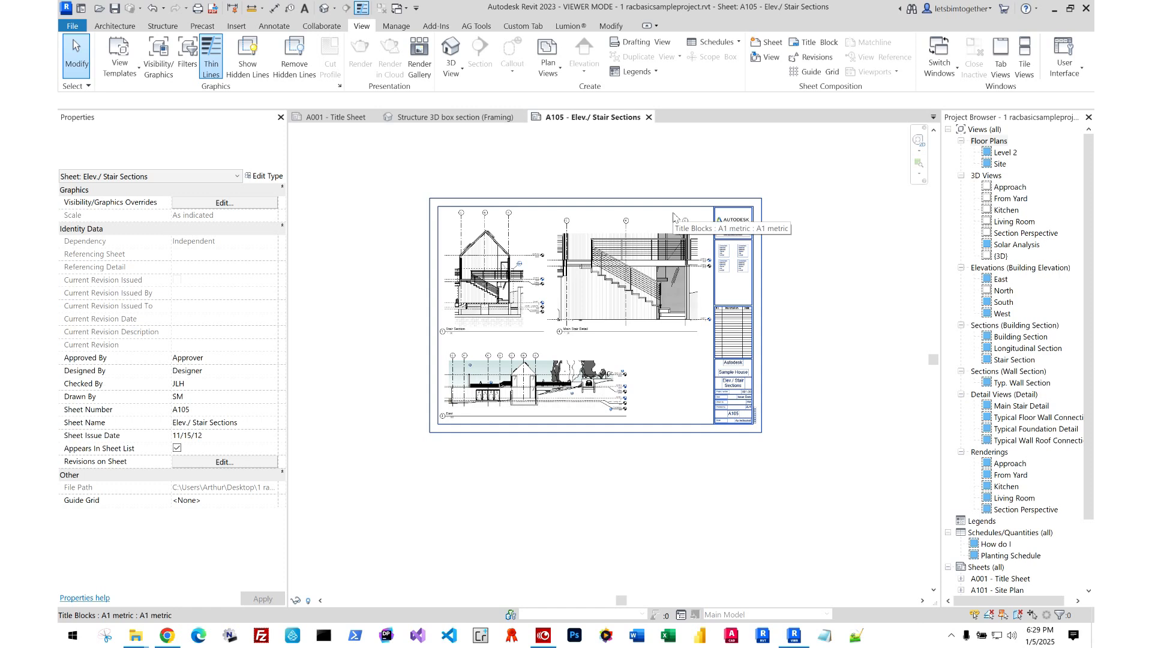
# - Show the bookmarks window using the new BK shortcut, open the bookmarked South elevation, and move the window clear of the drawing
pyautogui.press('b')
pyautogui.press('k')
pyautogui.click(611, 195)
pyautogui.moveTo(694, 123); pyautogui.dragTo(427, 163)
pyautogui.click(686, 185)
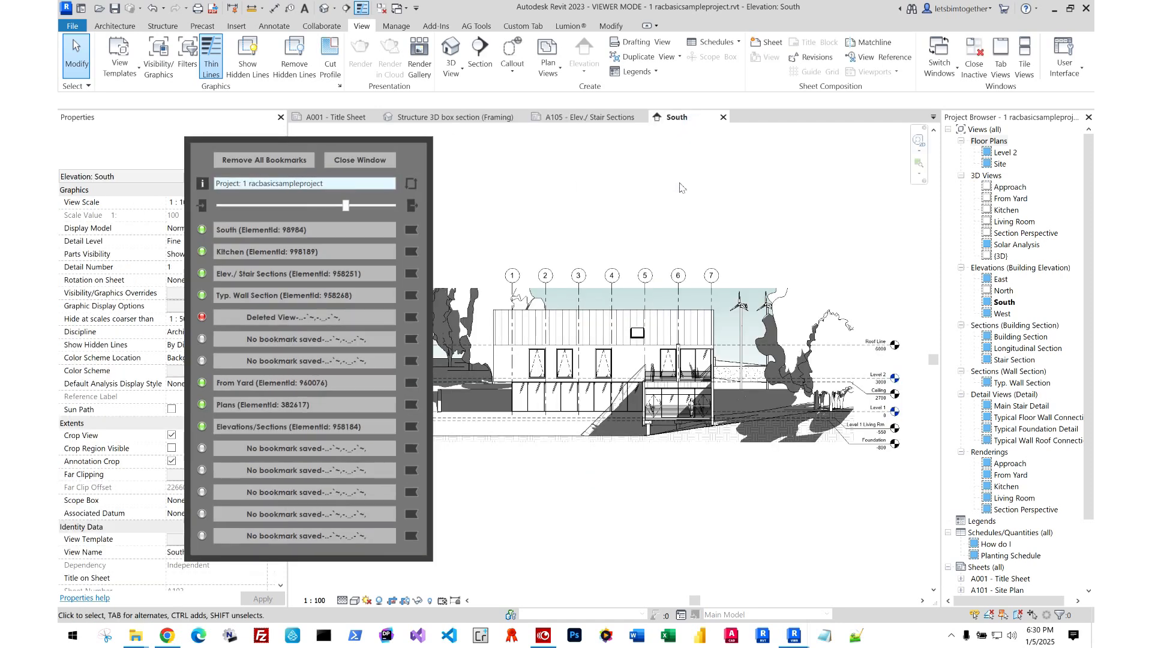
# - Reduce the bookmarks window to five displayed bookmarks, and toggle its visibility repeatedly with the BK shortcut, leaving it hidden
pyautogui.moveTo(346, 210); pyautogui.dragTo(246, 209)
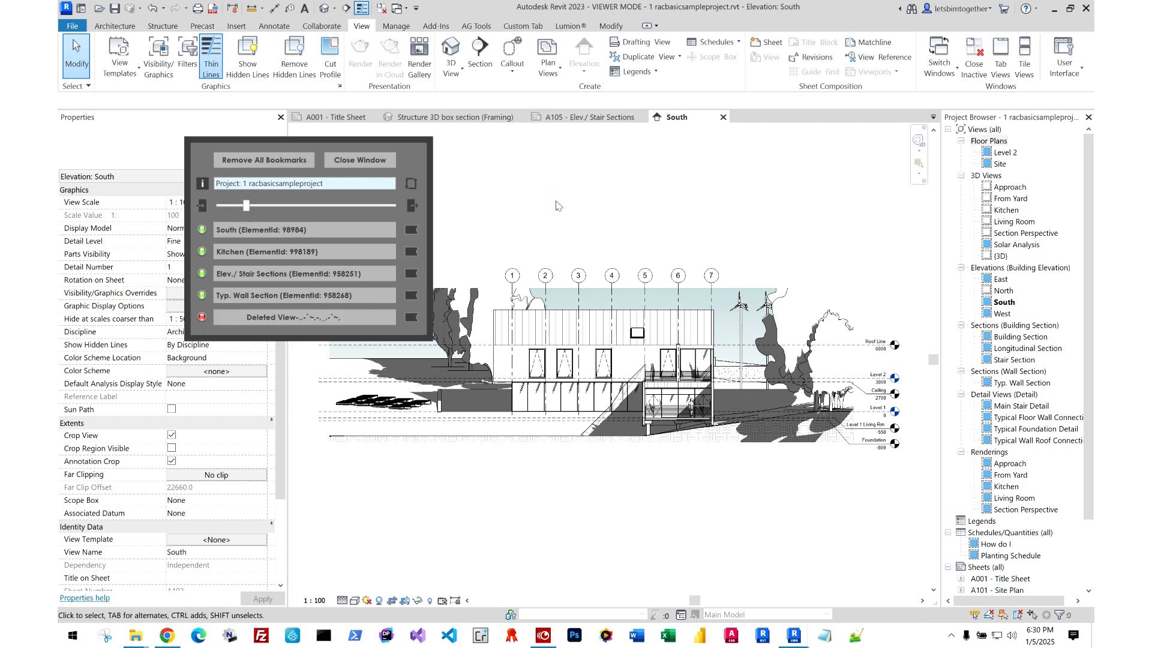
pyautogui.press('b')
pyautogui.press('k')
pyautogui.press('b')
pyautogui.press('k')
pyautogui.press('b')
pyautogui.press('k')
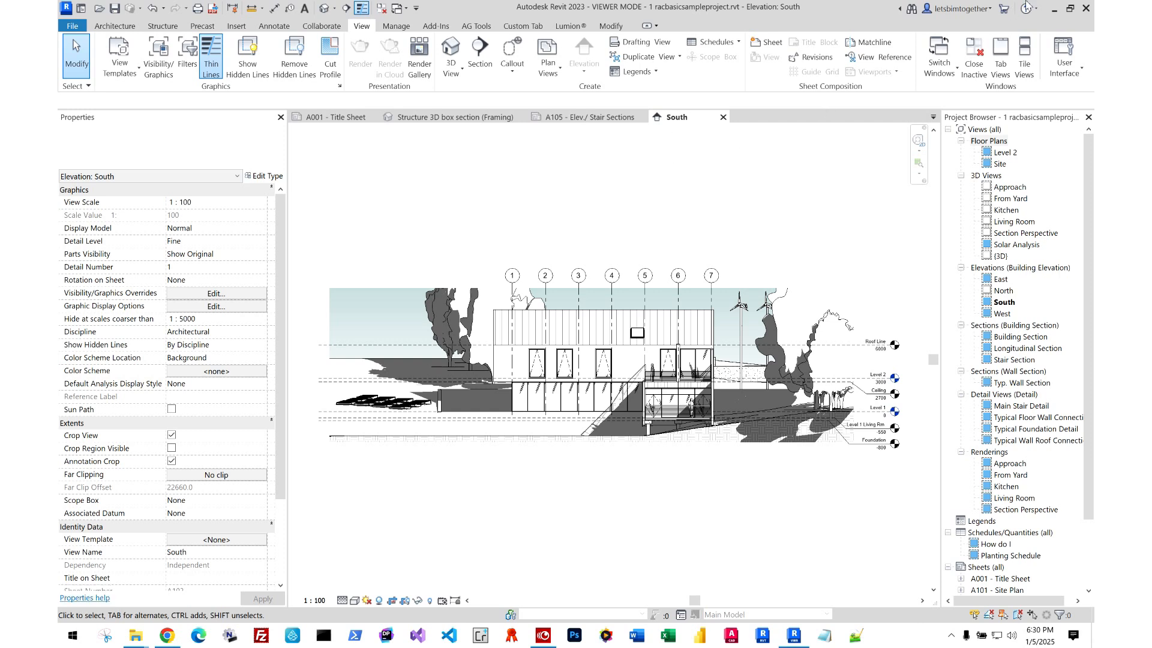
# - Minimize the Revit and Chrome windows to show the desktop
pyautogui.click(1054, 9)
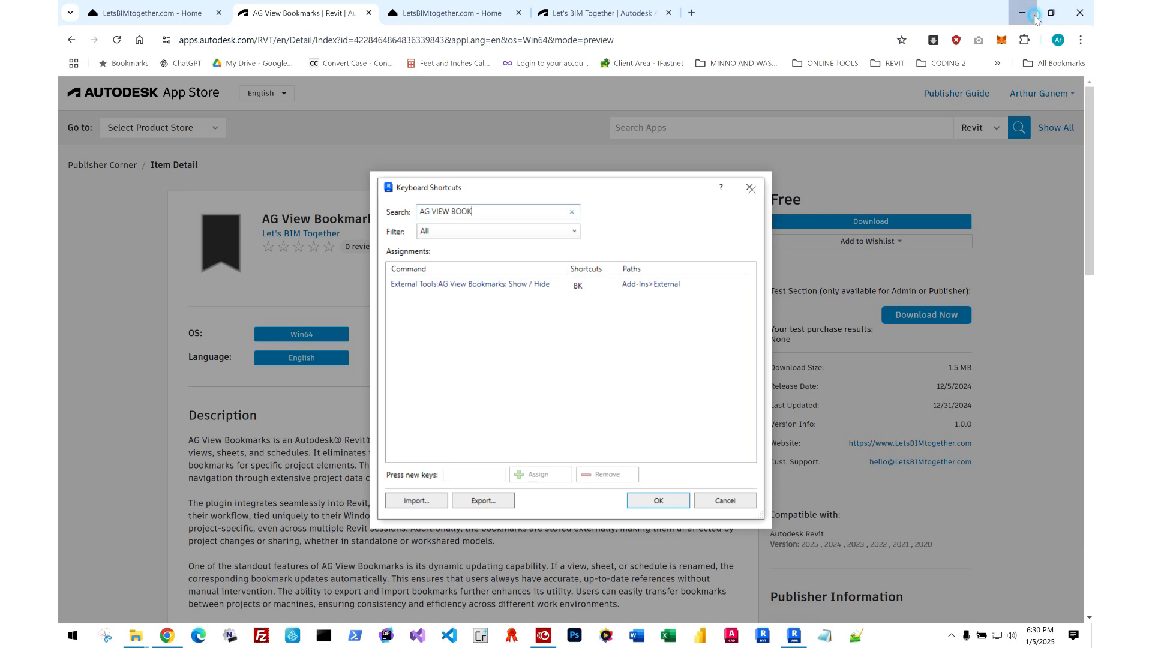
pyautogui.click(1022, 13)
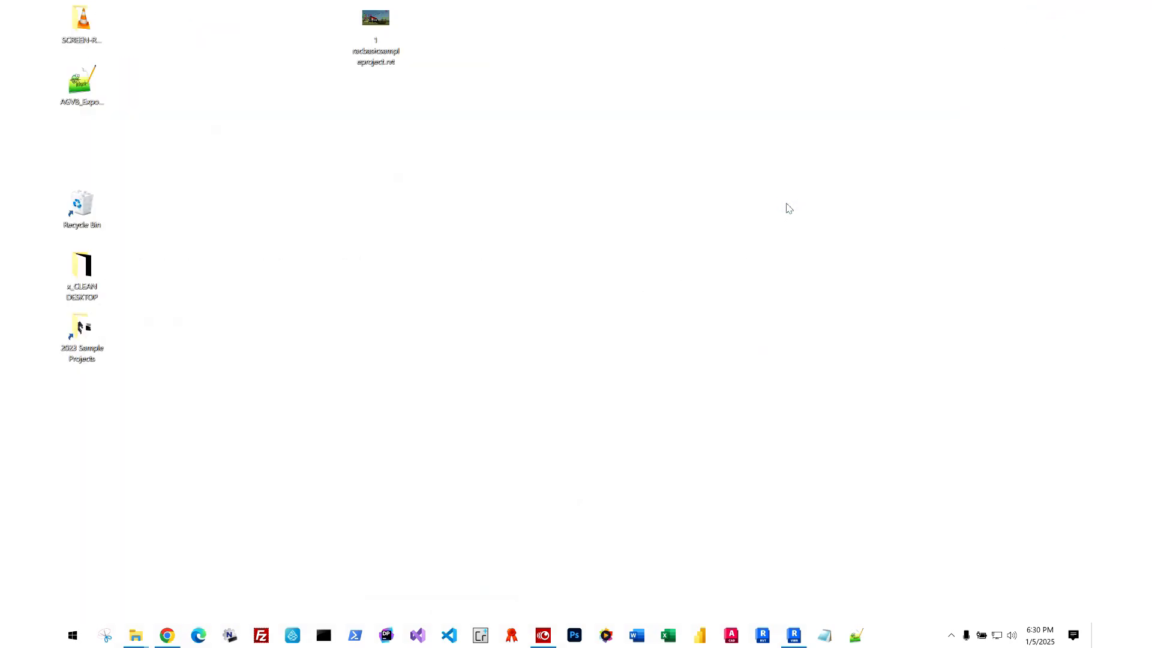